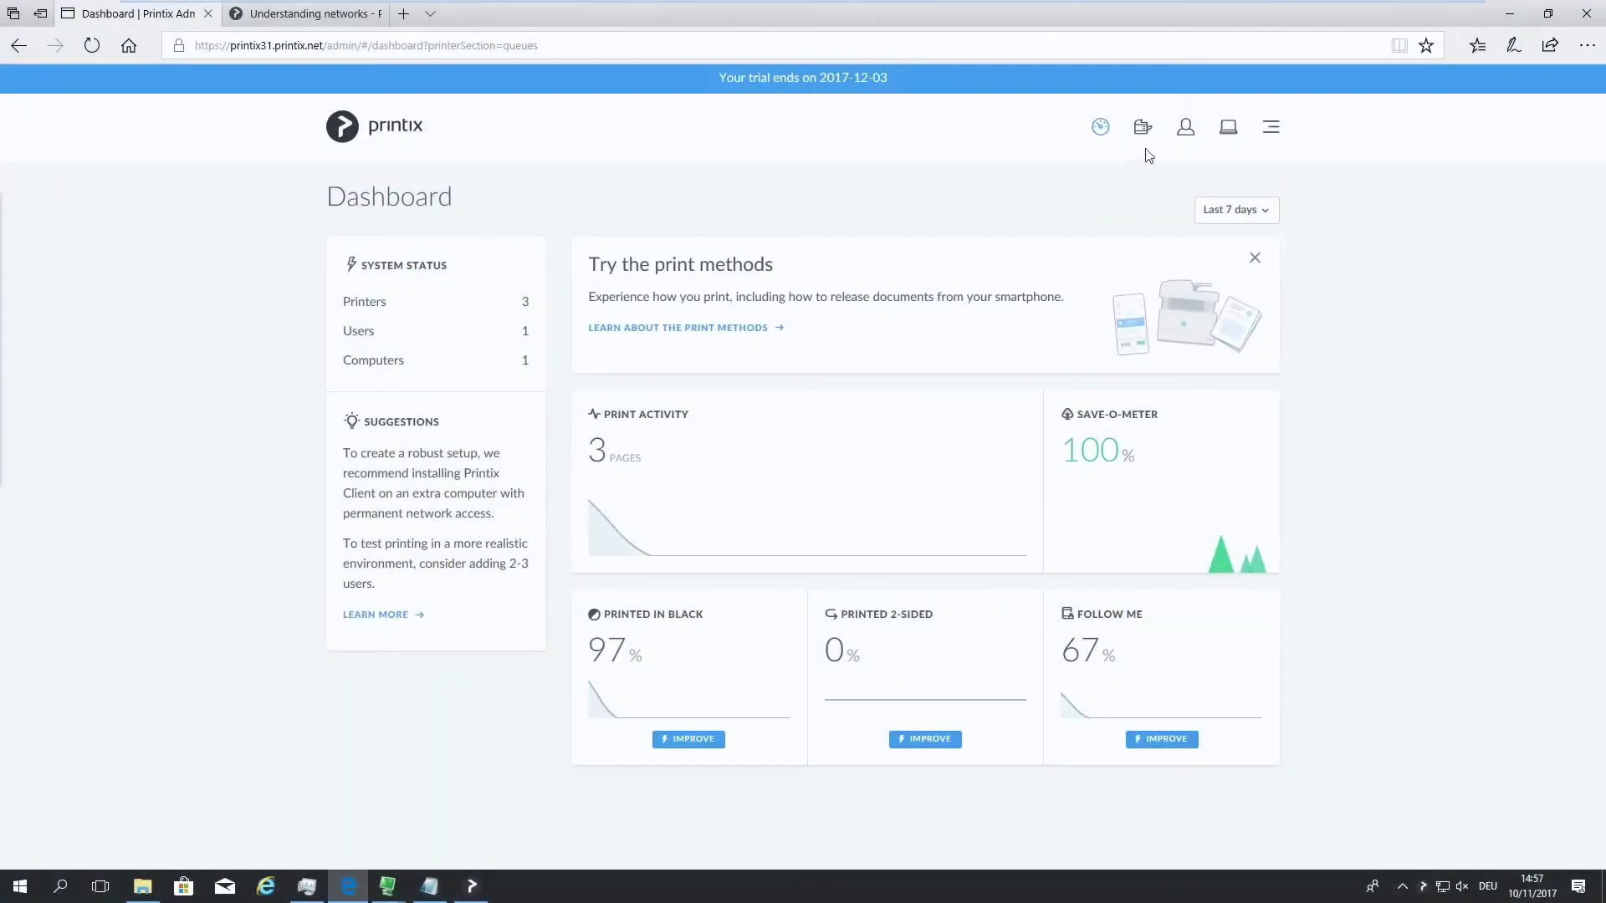
- Check the Brother printer's network, then list computers showing the desktop assigned to Network1
{"action": "left_click", "coordinate": [1142, 134]}
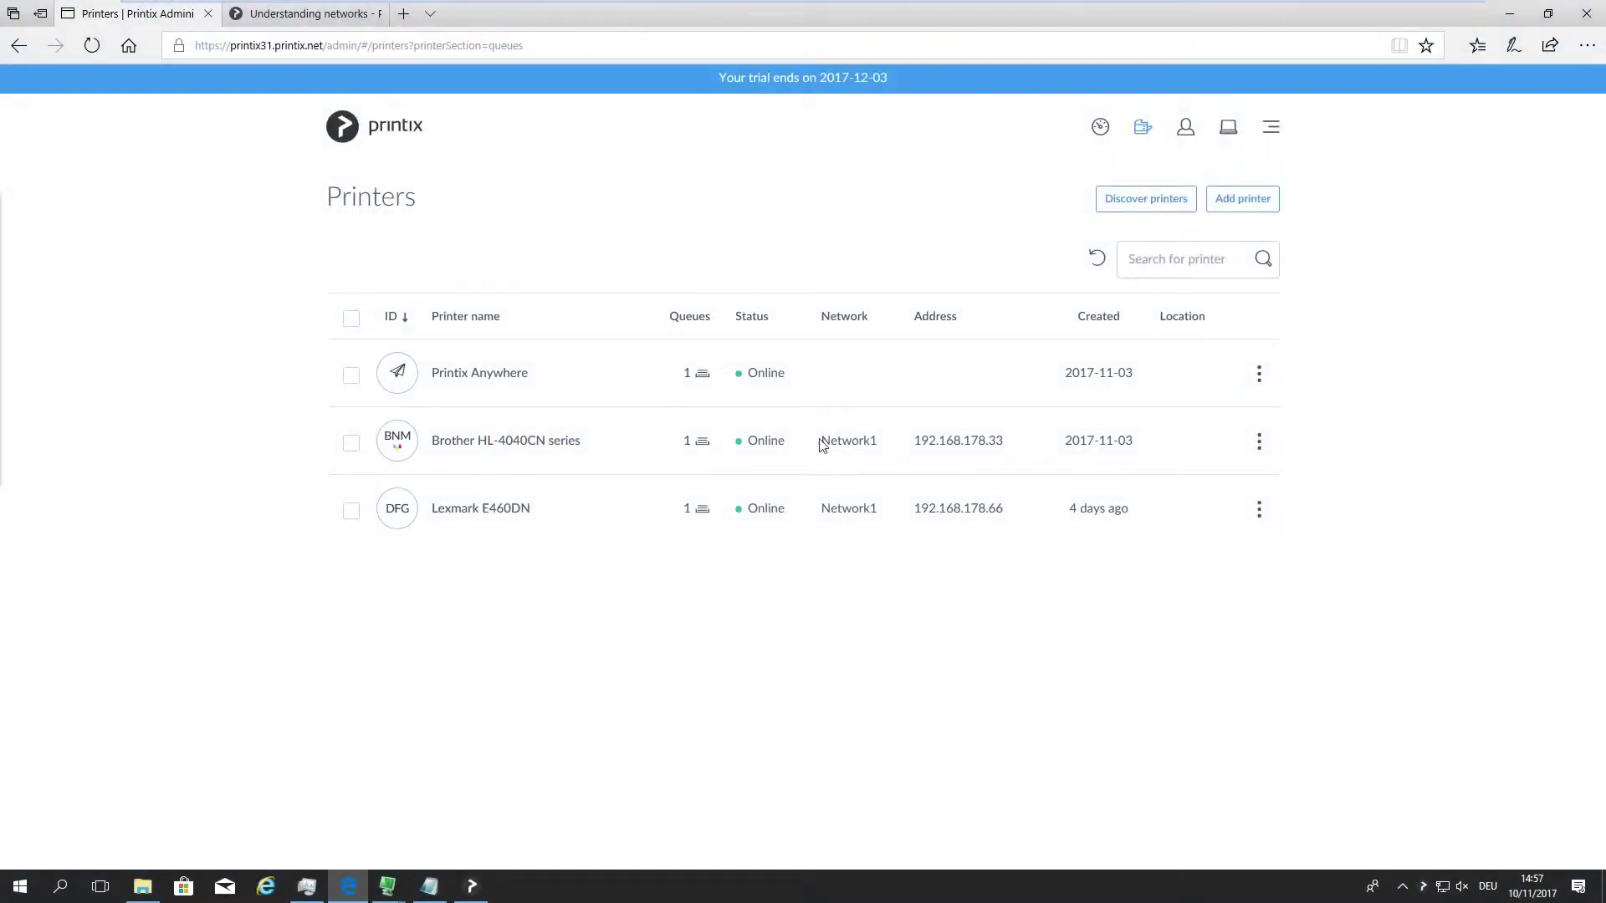
{"action": "left_click_drag", "start_coordinate": [820, 440], "coordinate": [879, 443]}
{"action": "left_click", "coordinate": [1325, 771]}
{"action": "left_click", "coordinate": [1232, 134]}
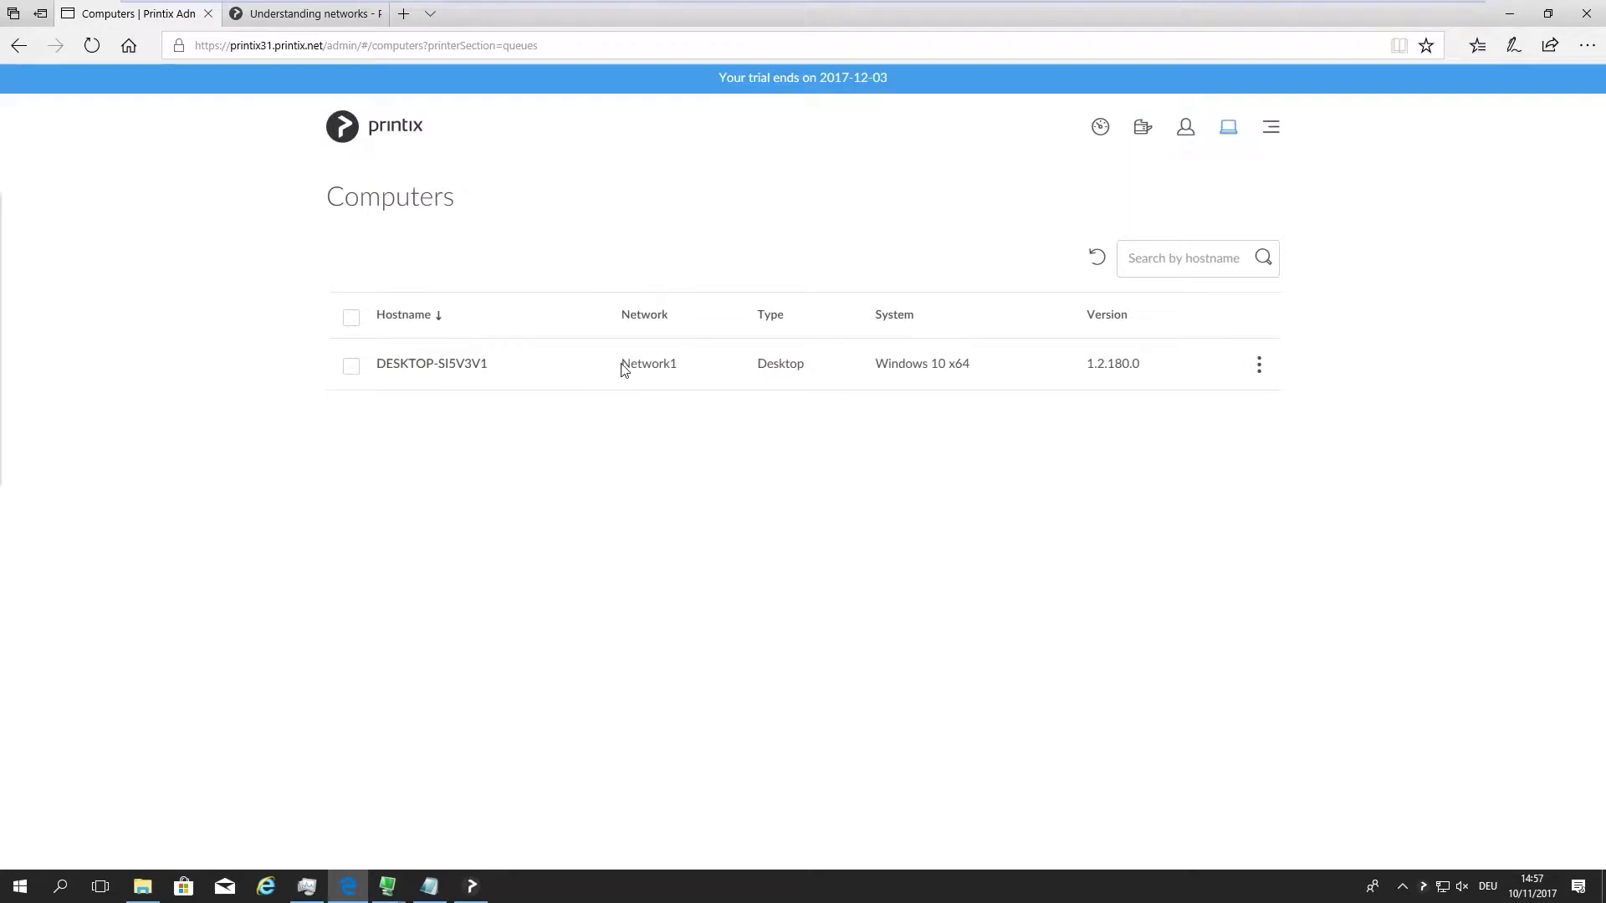
{"action": "left_click_drag", "start_coordinate": [622, 366], "coordinate": [691, 368]}
{"action": "left_click", "coordinate": [682, 374]}
- Open the Printix Client printer list showing Printix Anywhere, Brother HL-4040CN and Lexmark E460DN
{"action": "right_click", "coordinate": [1424, 886]}
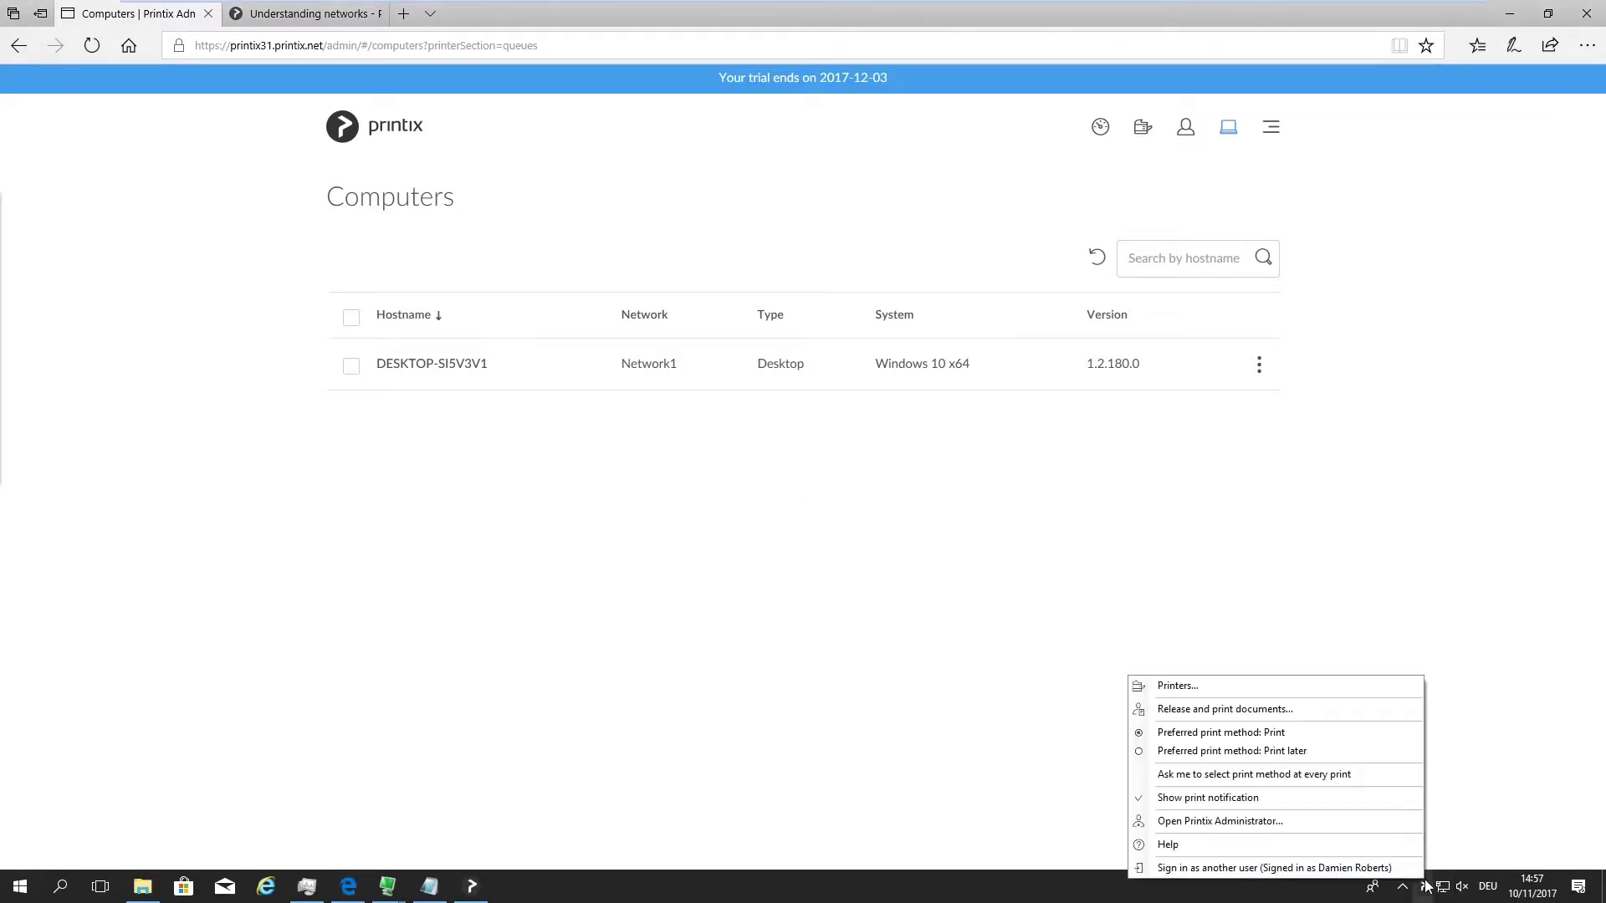
{"action": "left_click", "coordinate": [1256, 686]}
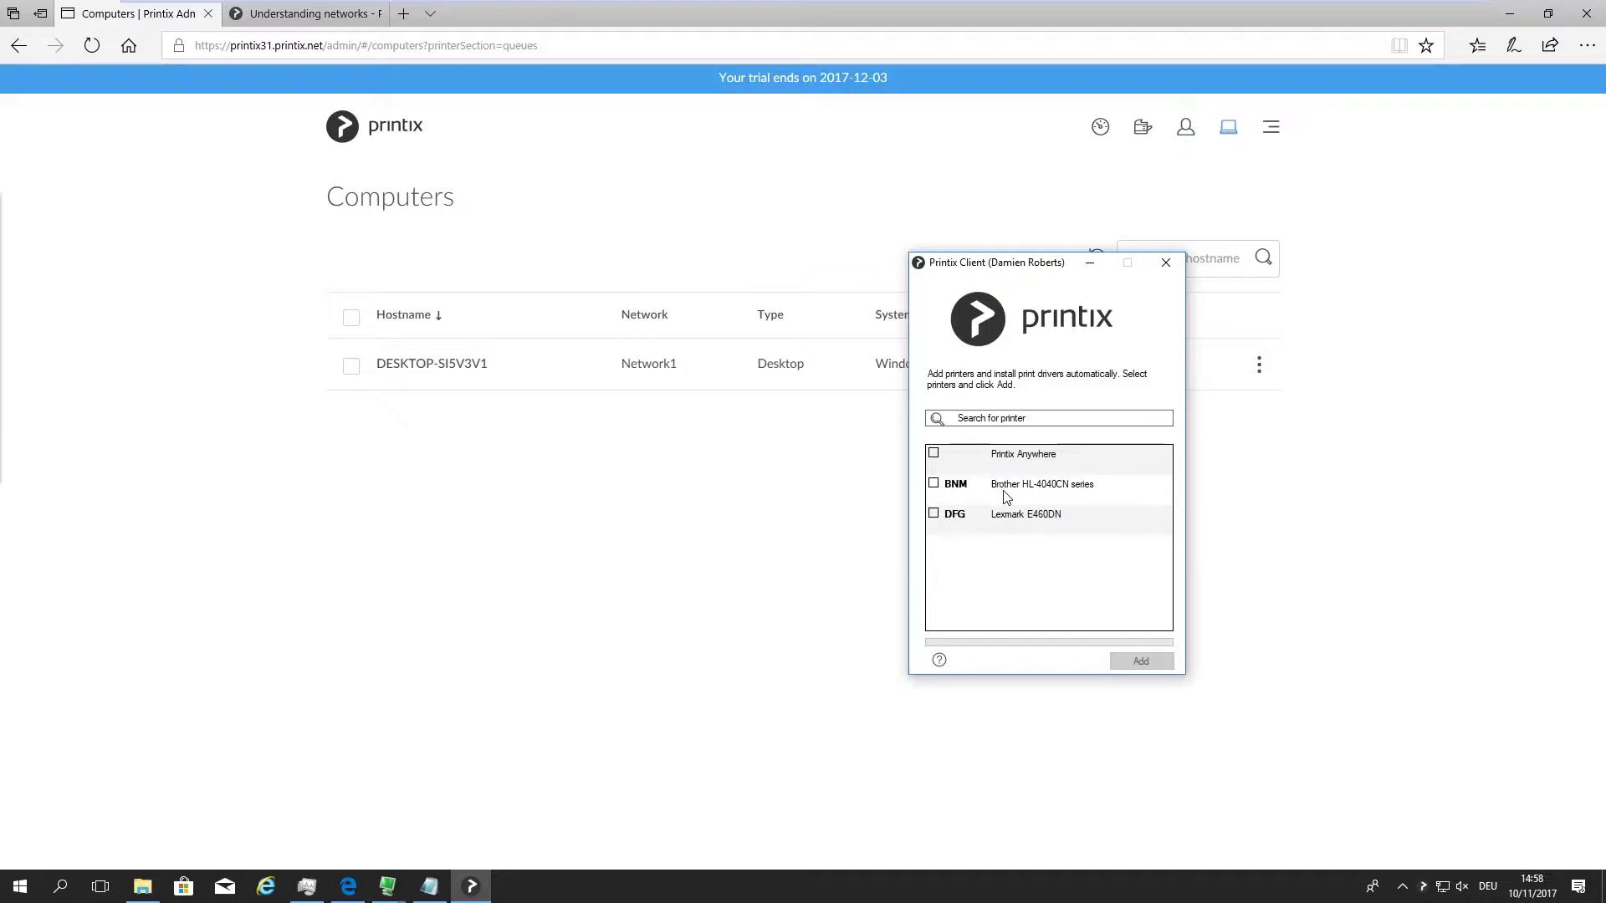
- On the Networks page, replace the name Network1 with 'Berlin' and save
{"action": "left_click", "coordinate": [1090, 264]}
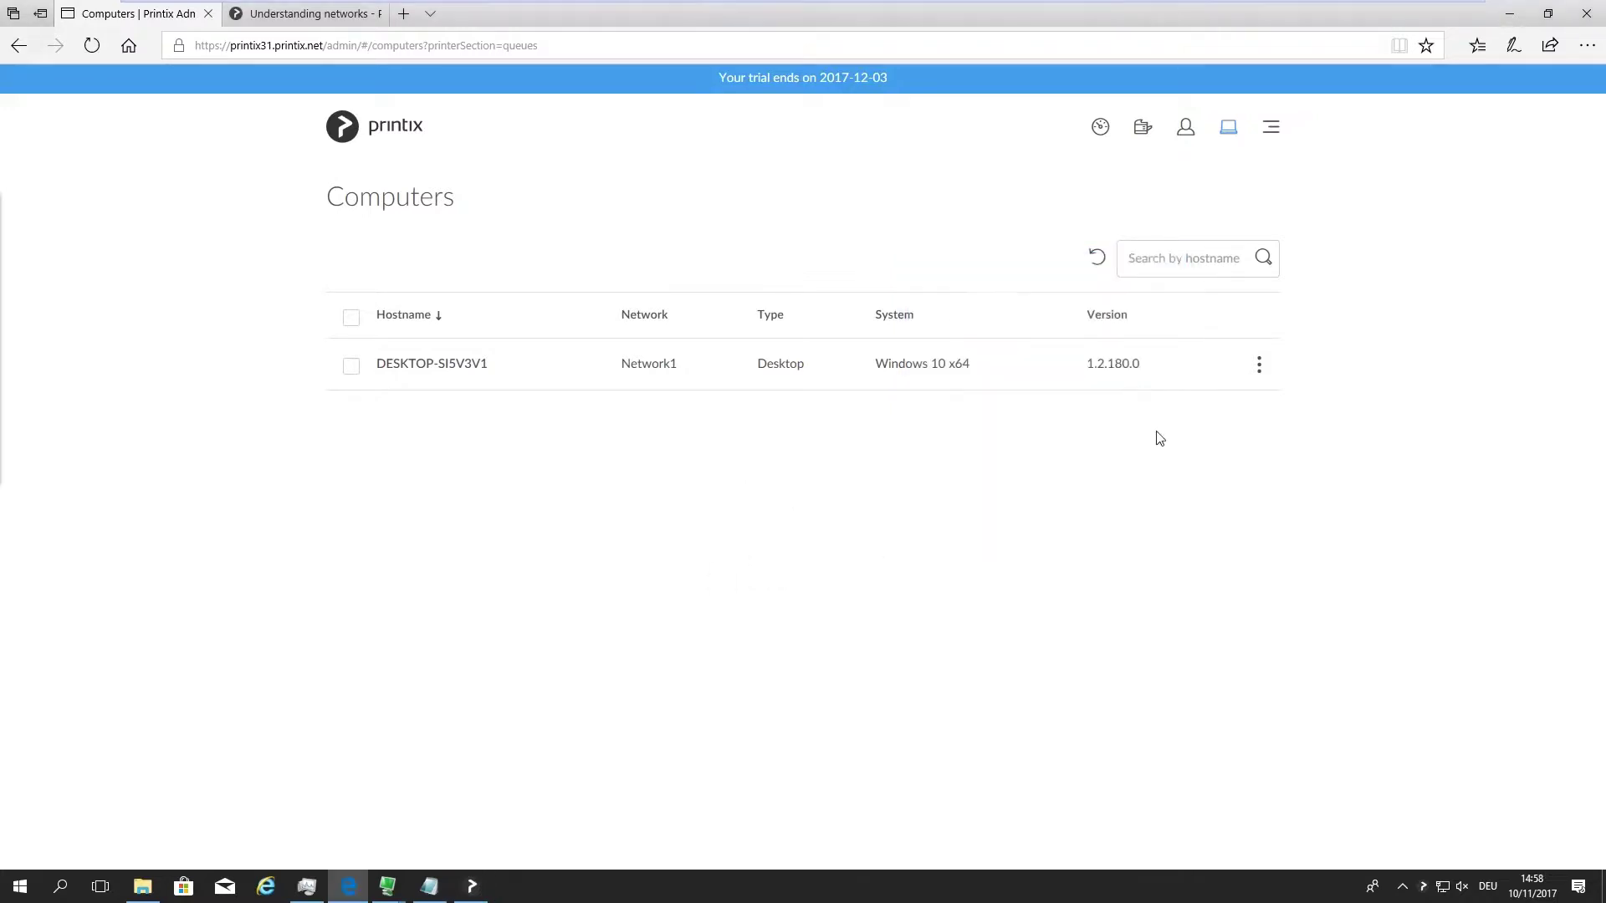
{"action": "left_click", "coordinate": [1268, 133]}
{"action": "left_click", "coordinate": [1182, 341]}
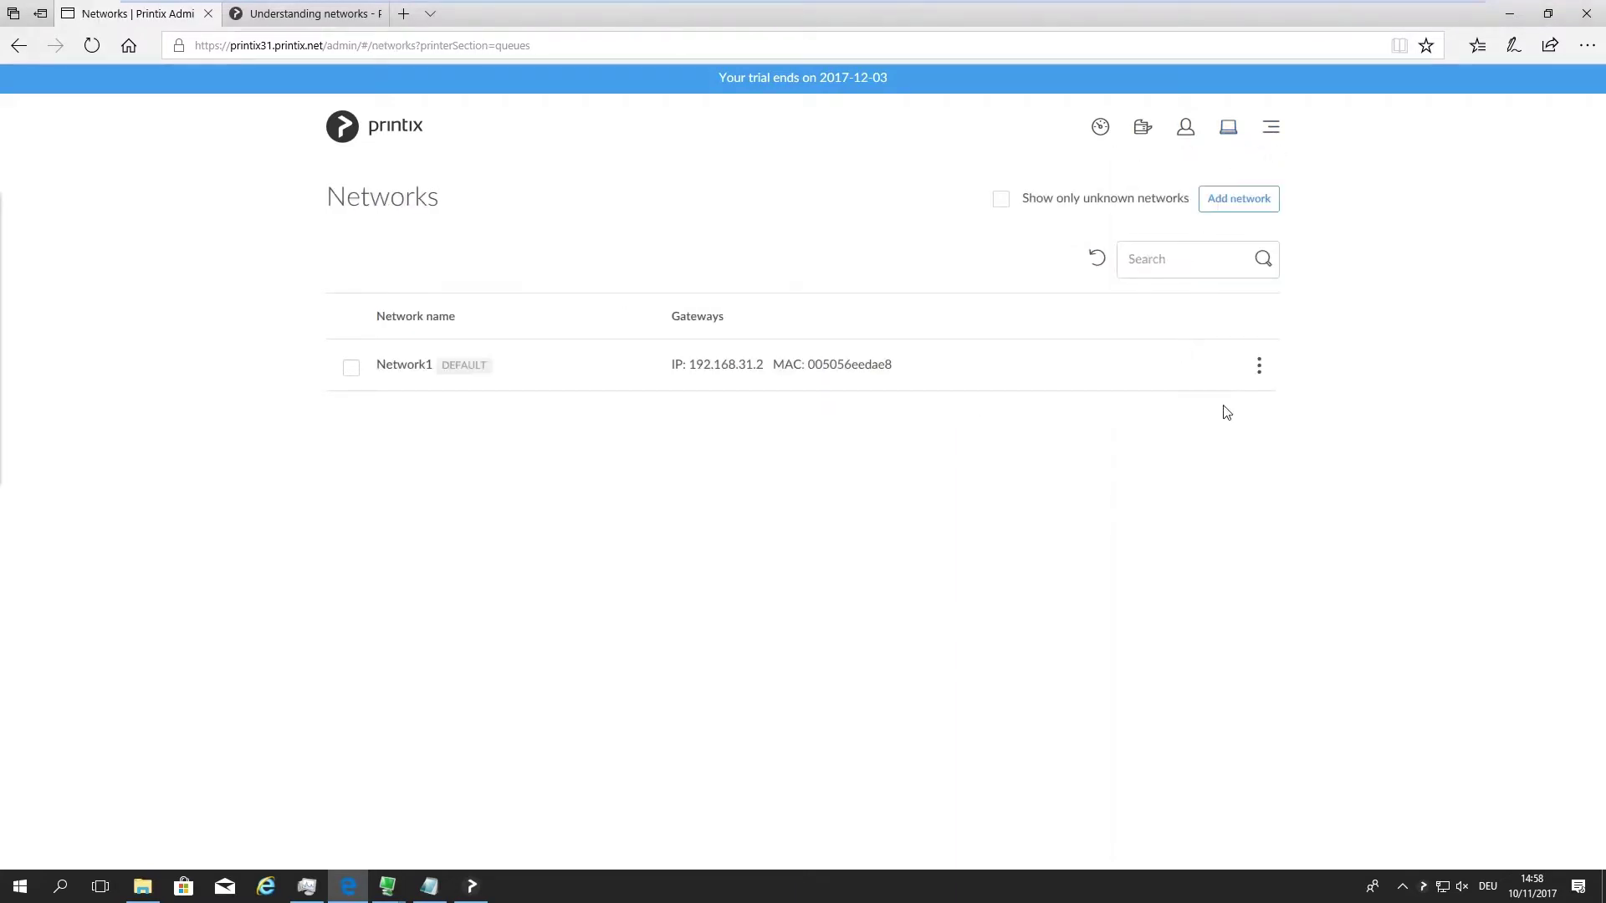
{"action": "left_click", "coordinate": [409, 370]}
{"action": "left_click", "coordinate": [610, 397]}
{"action": "left_click_drag", "start_coordinate": [610, 396], "coordinate": [490, 396]}
{"action": "type", "text": "B"}
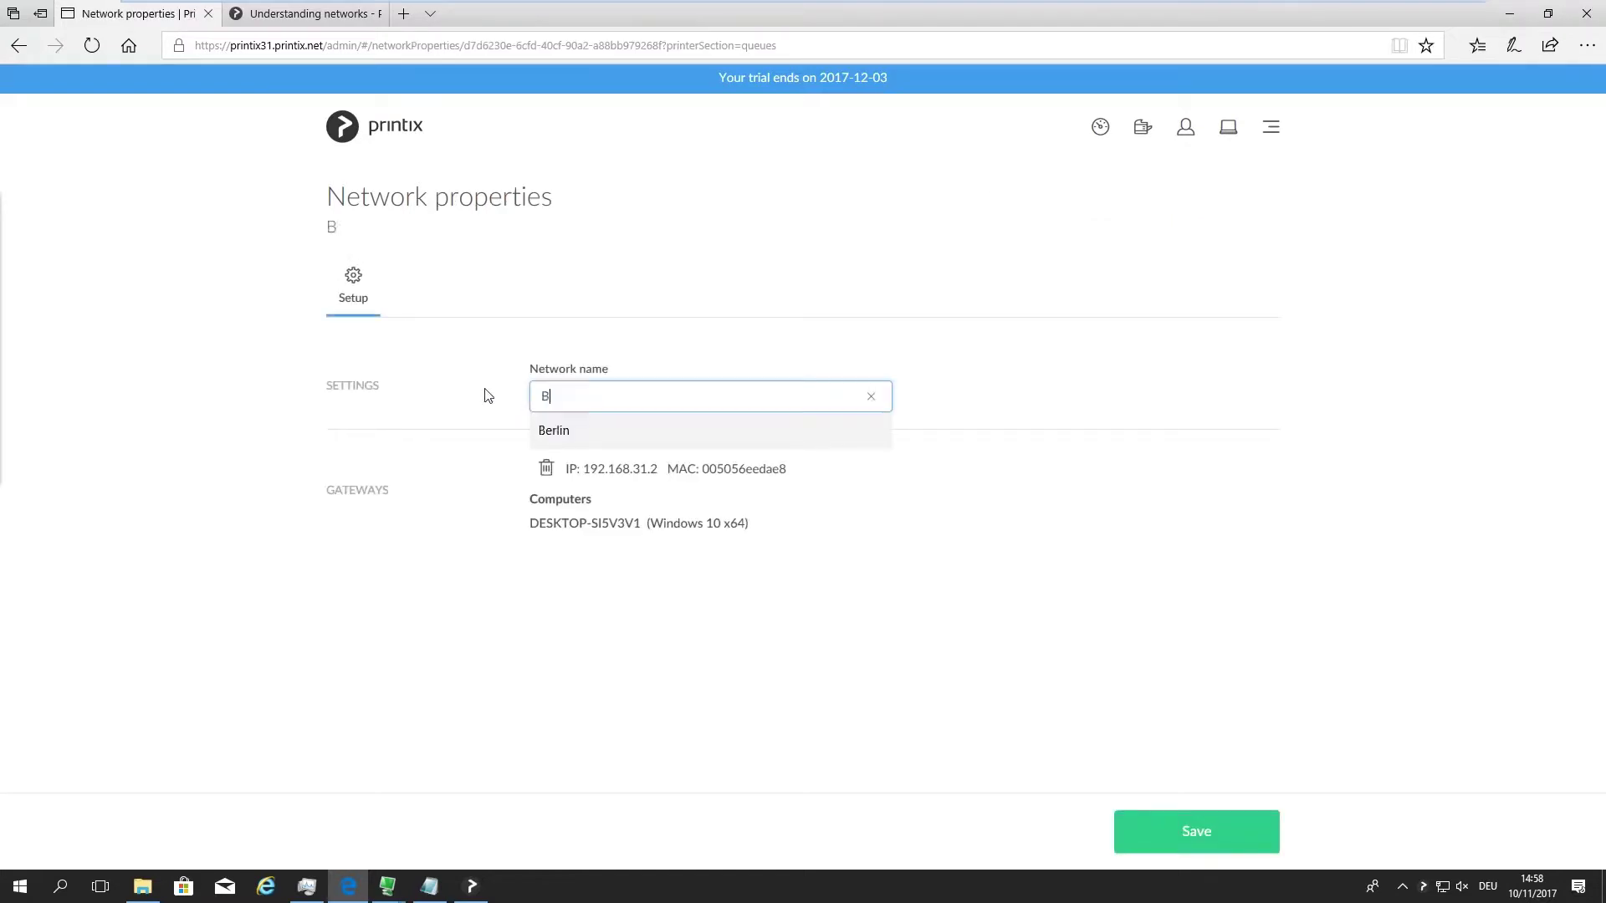
{"action": "type", "text": "erlin"}
{"action": "left_click", "coordinate": [1185, 830]}
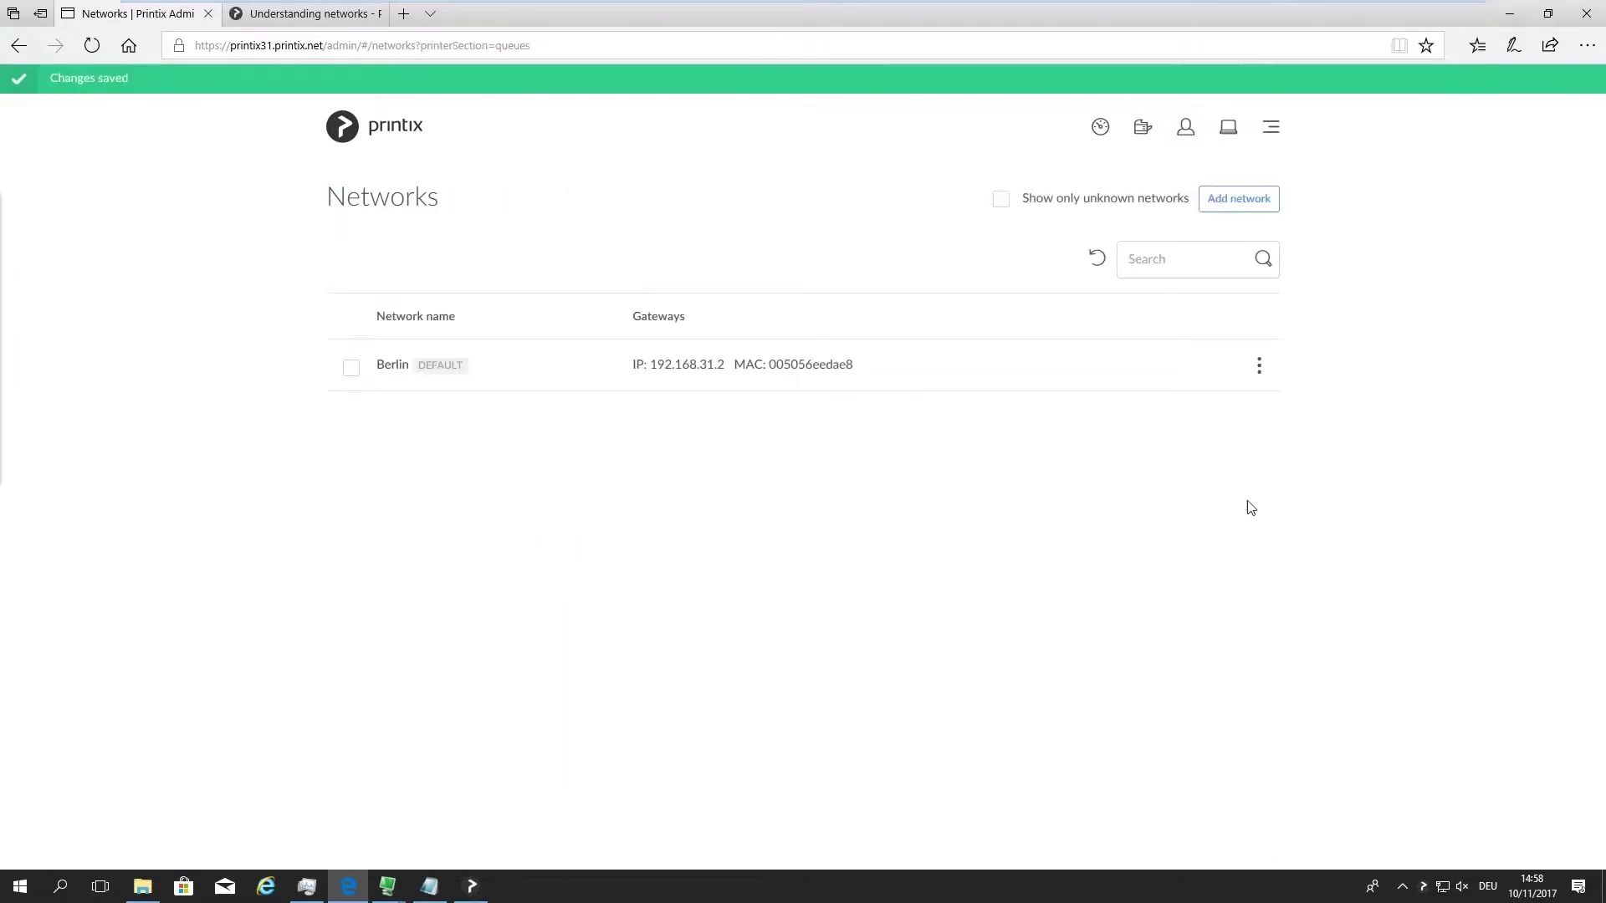
- Confirm the Brother and Lexmark printers and the Windows 10 desktop now show the Berlin network
{"action": "left_click", "coordinate": [1143, 127]}
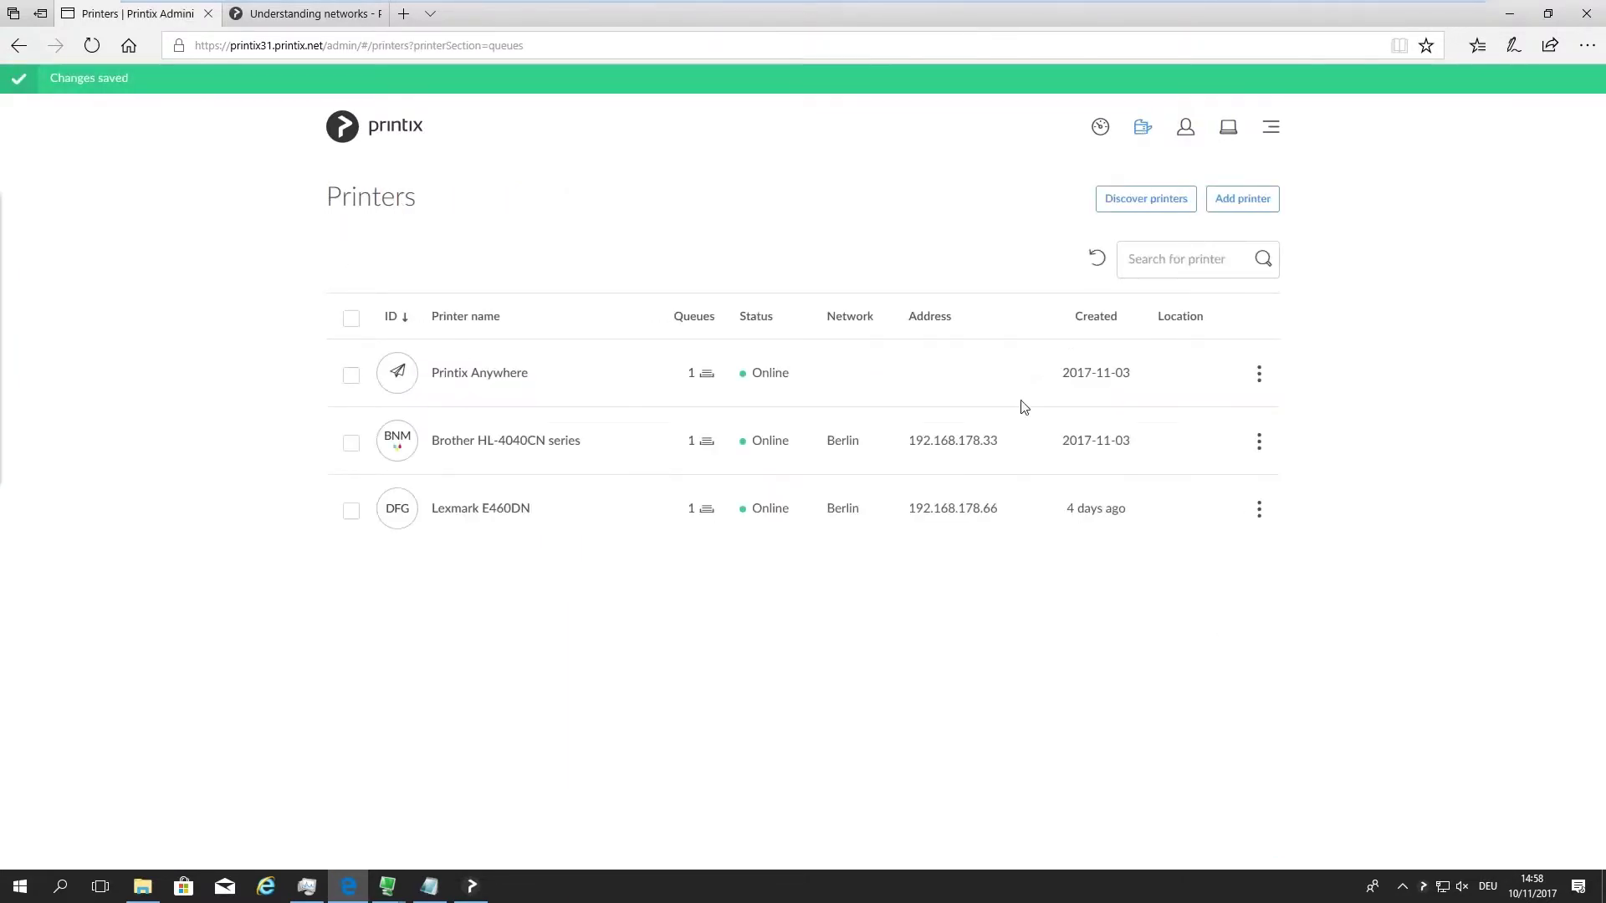
{"action": "left_click_drag", "start_coordinate": [865, 443], "coordinate": [829, 443]}
{"action": "left_click_drag", "start_coordinate": [861, 508], "coordinate": [831, 516]}
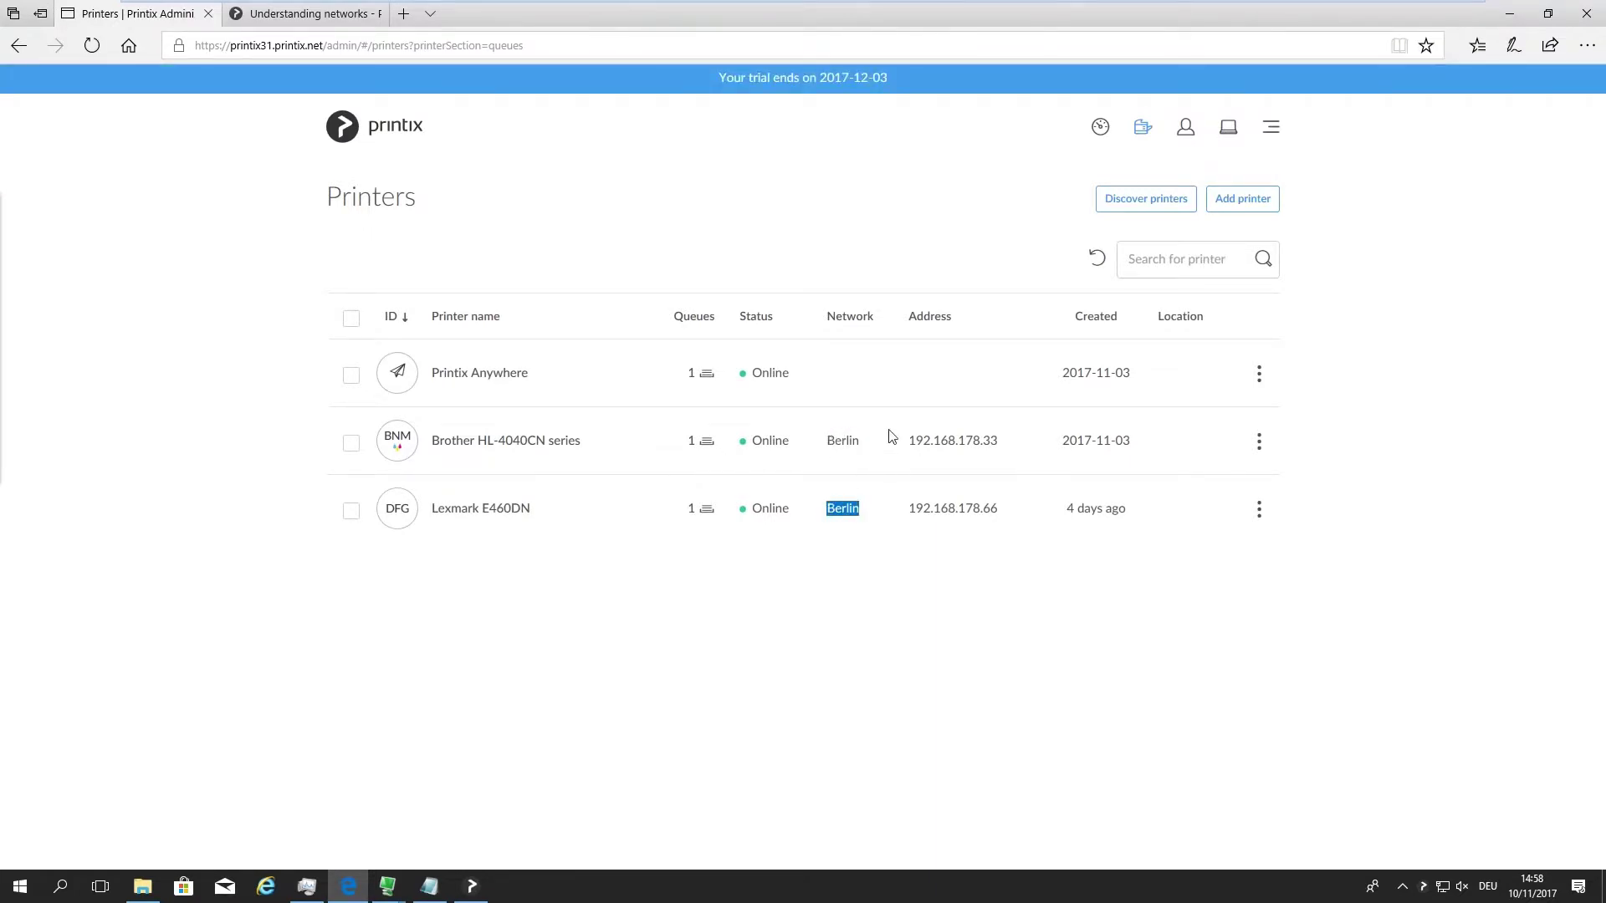
{"action": "left_click", "coordinate": [1228, 130]}
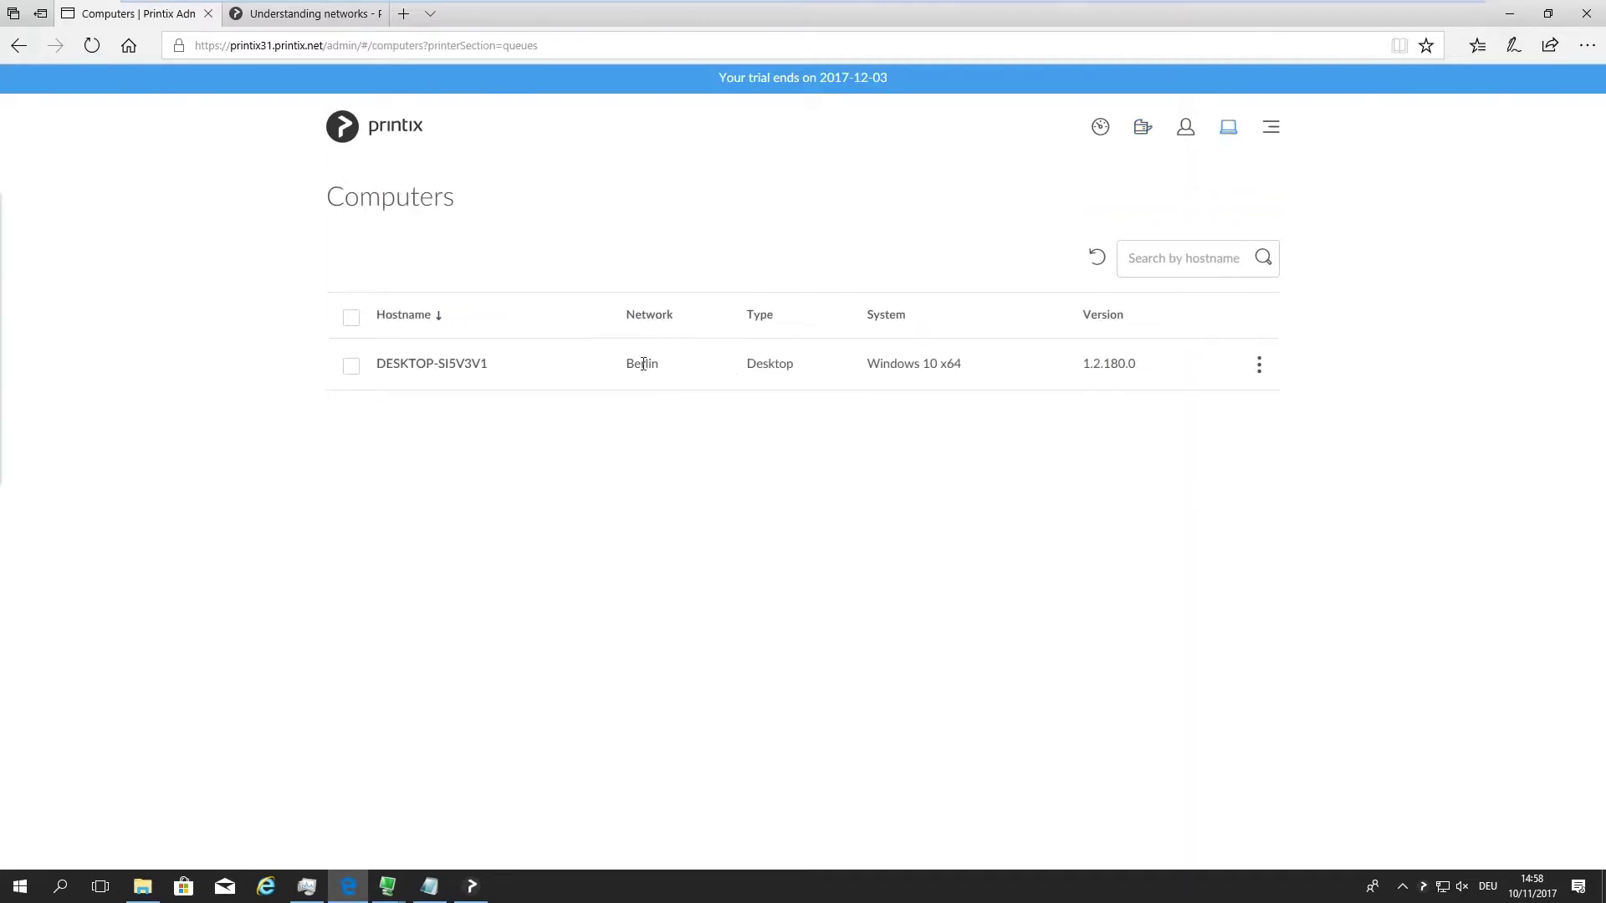
{"action": "left_click_drag", "start_coordinate": [623, 364], "coordinate": [669, 368]}
- Review the Printix Client printer list, then close it again
{"action": "right_click", "coordinate": [1422, 886]}
{"action": "left_click", "coordinate": [1237, 698]}
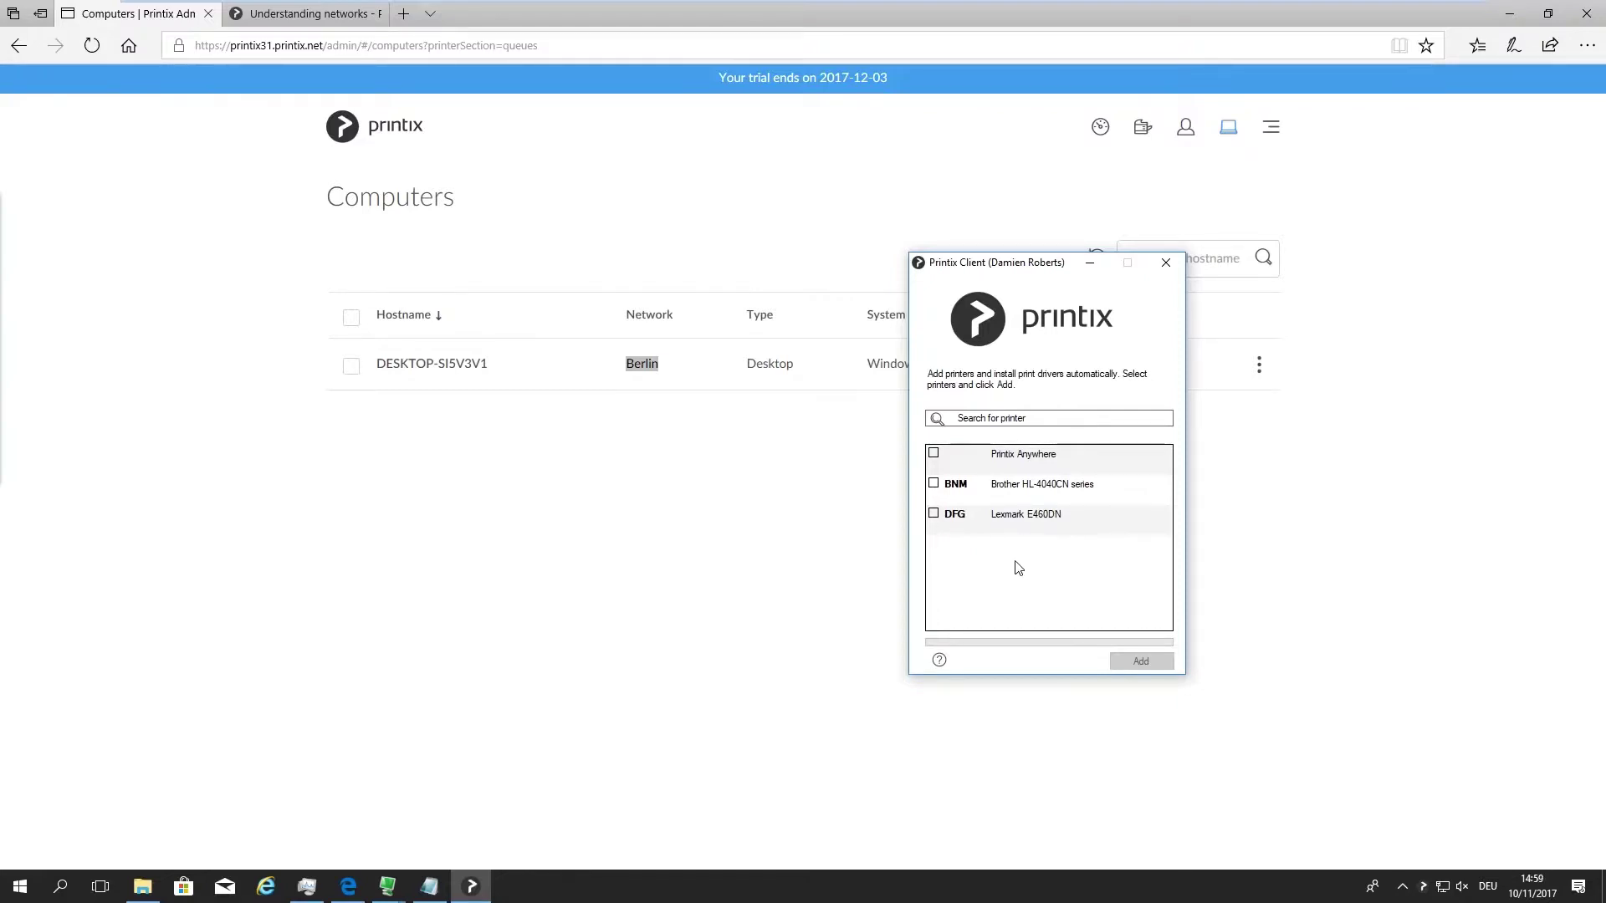
{"action": "left_click", "coordinate": [850, 538]}
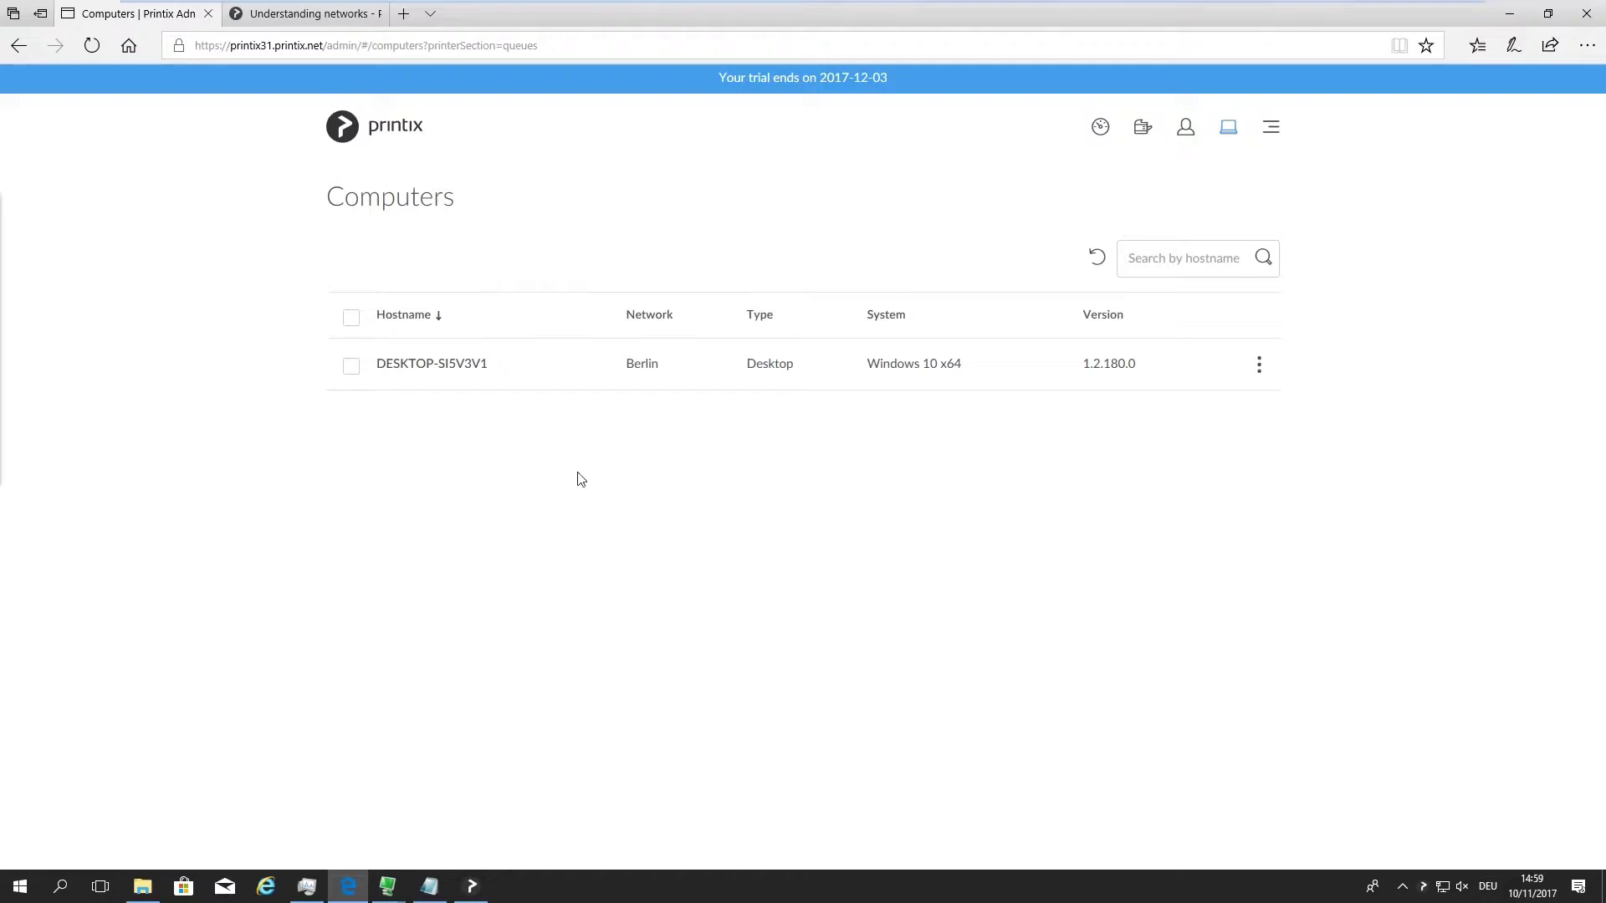
- Switch to the remote XPS laptop session showing its Printix Administrator dashboard, moved lower on screen
{"action": "left_click", "coordinate": [389, 885]}
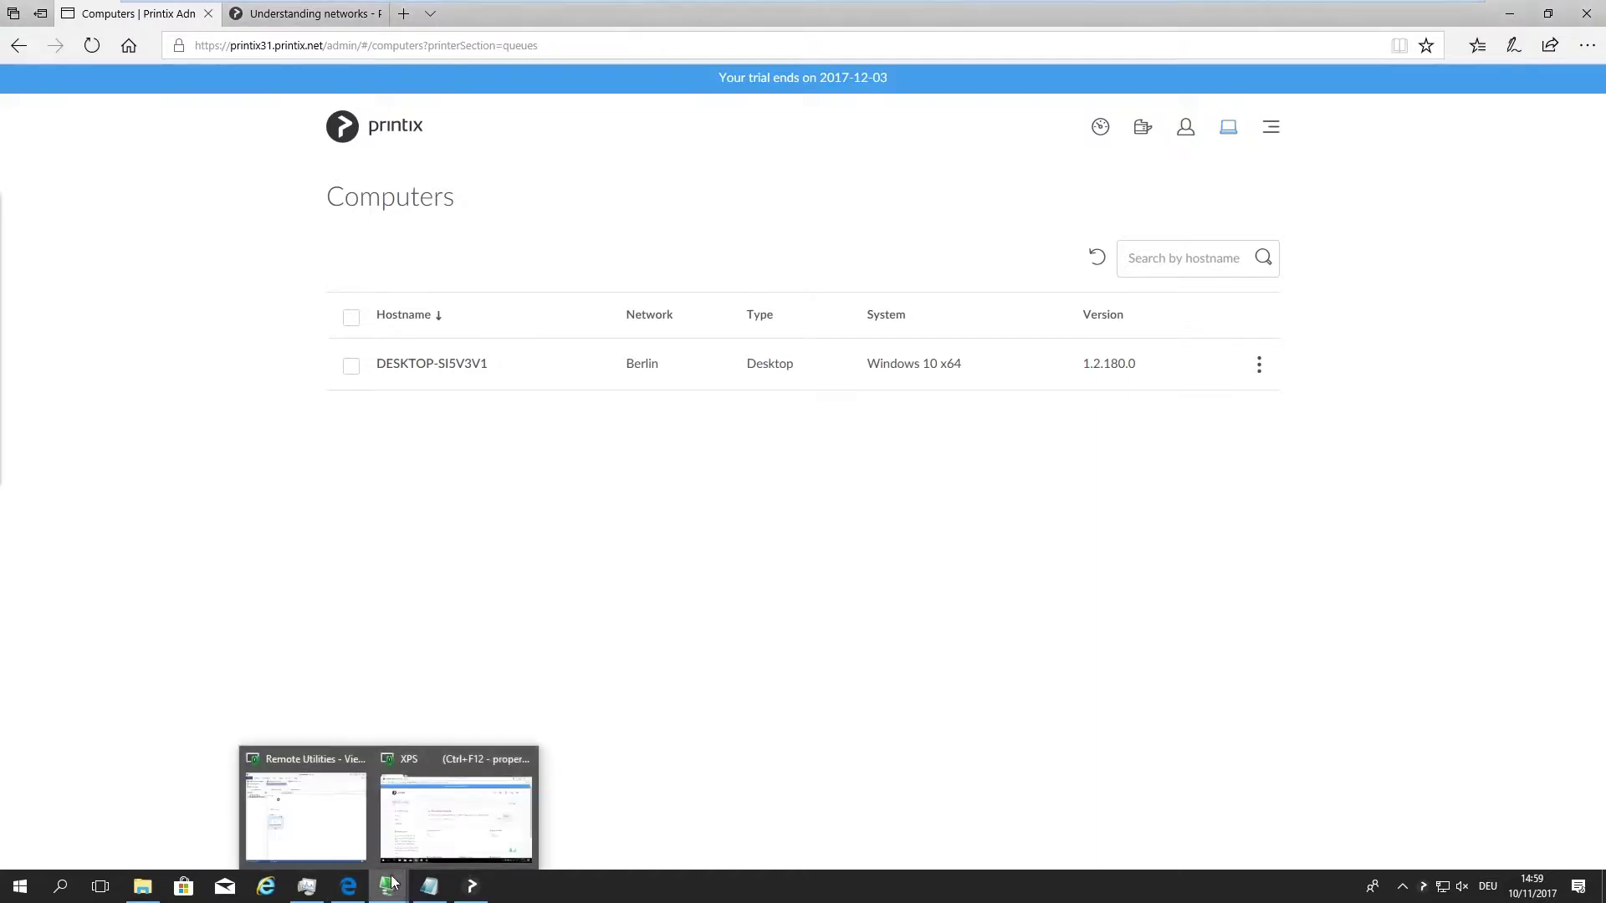
{"action": "left_click", "coordinate": [427, 810]}
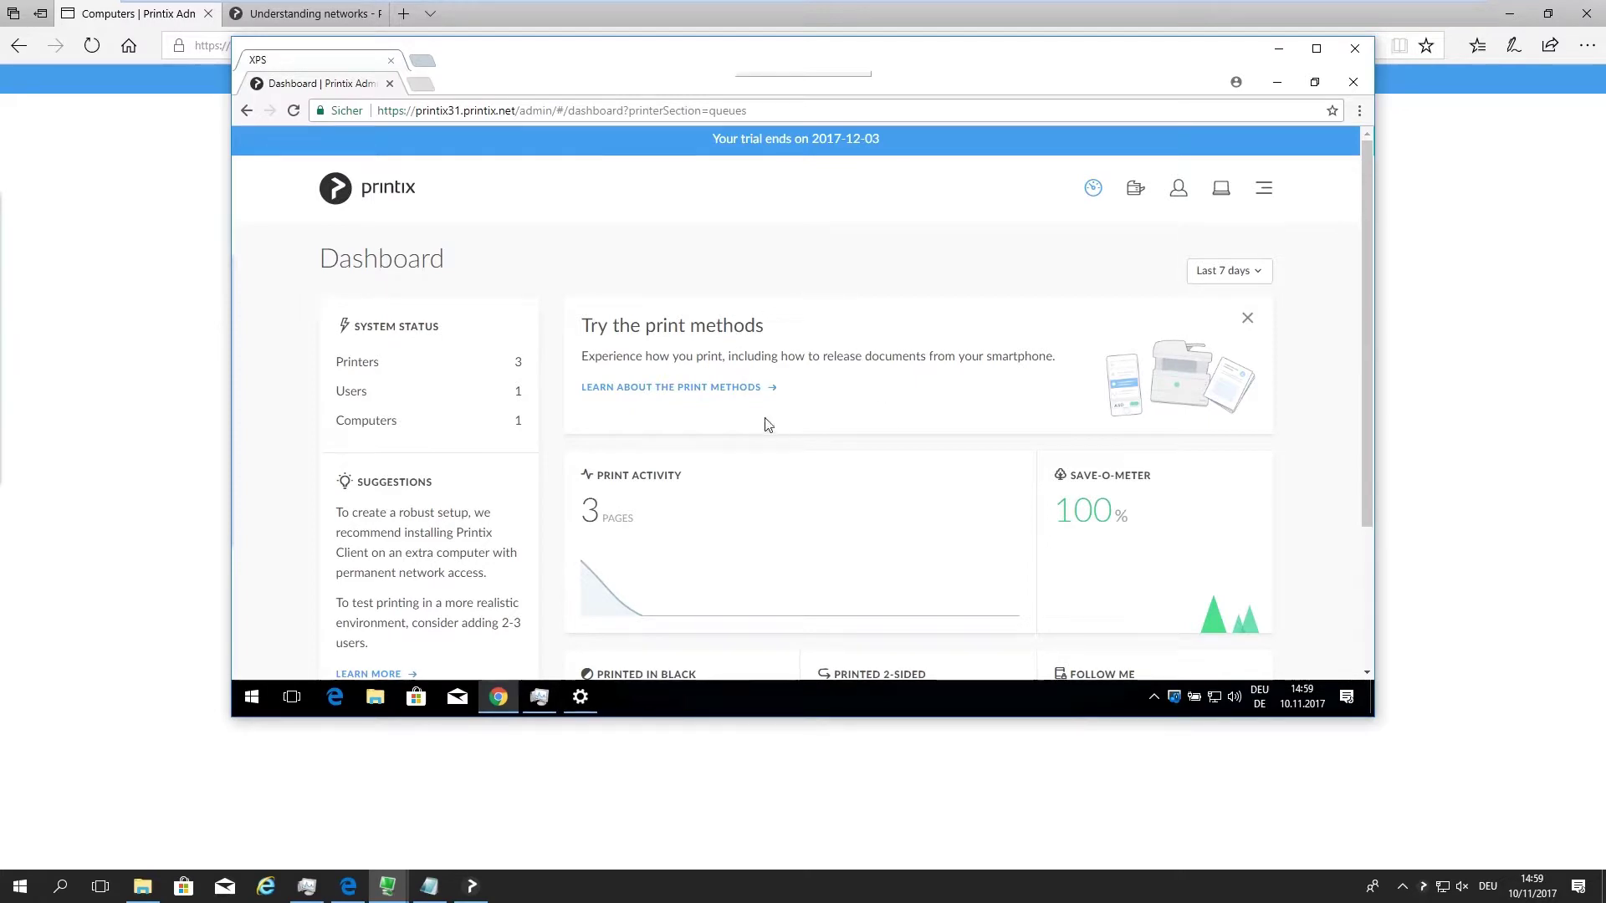
{"action": "left_click", "coordinate": [442, 111]}
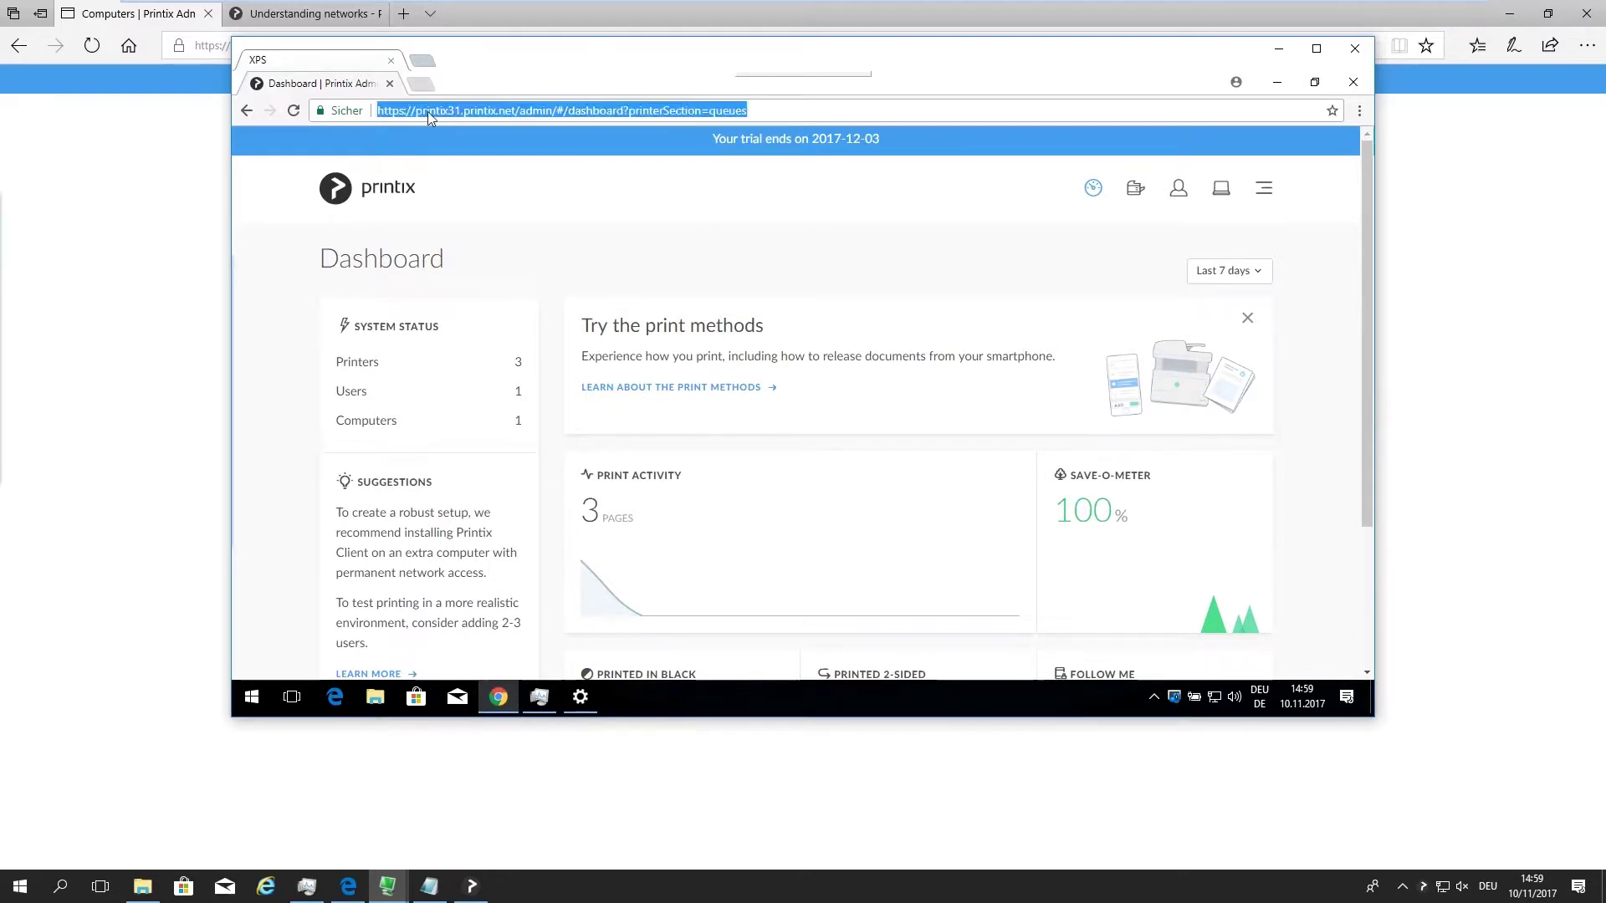
{"action": "left_click", "coordinate": [459, 110]}
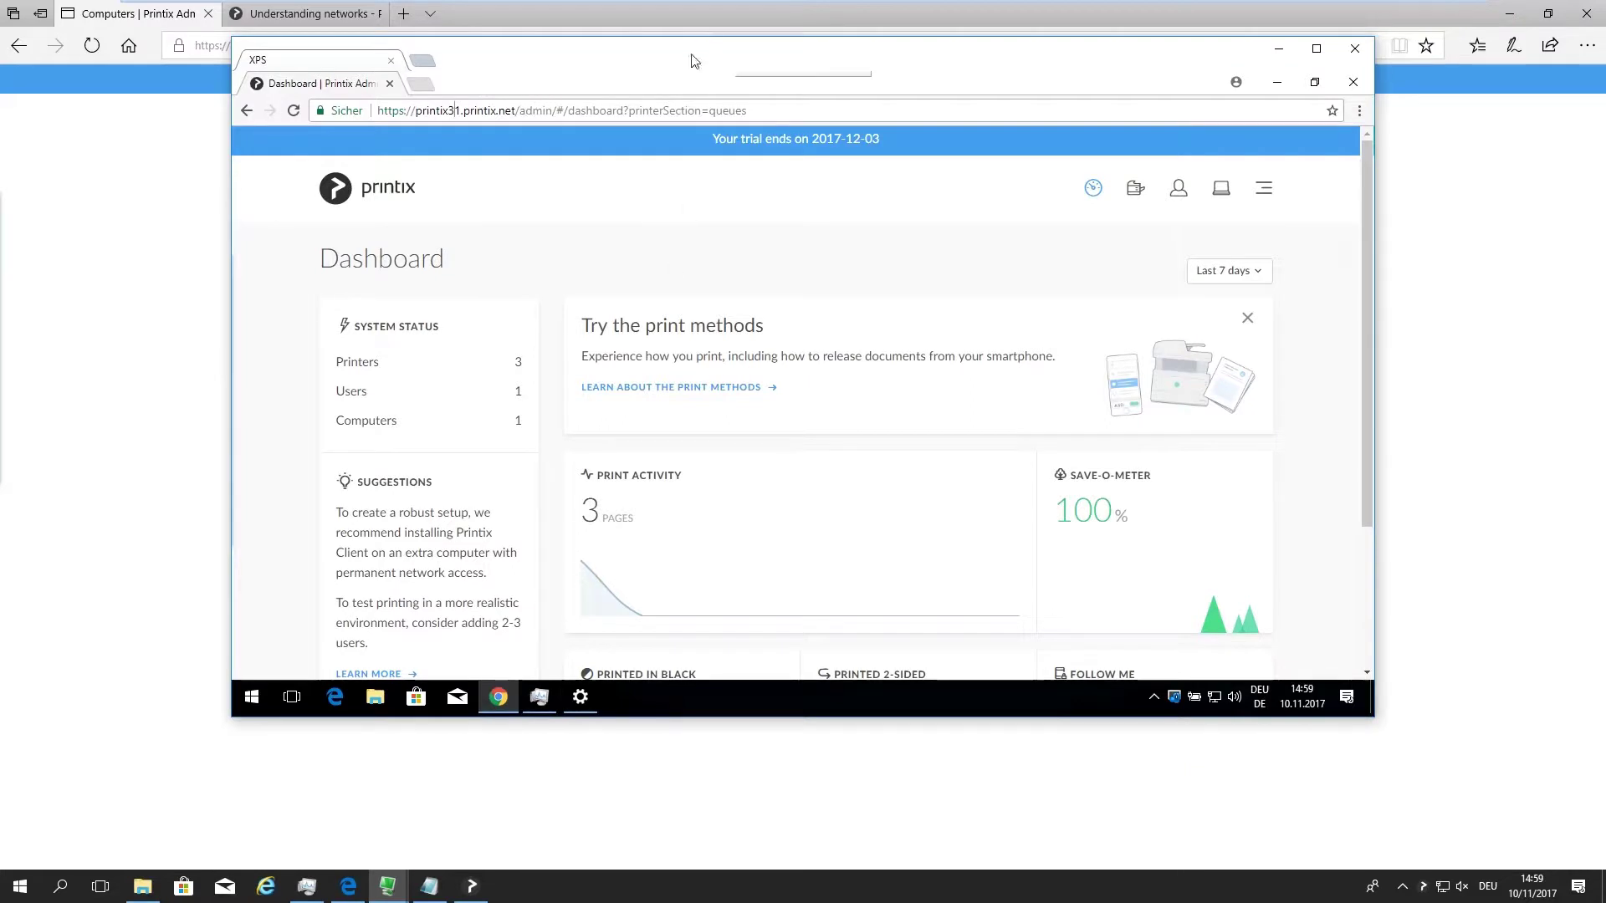
{"action": "left_click_drag", "start_coordinate": [692, 59], "coordinate": [726, 147]}
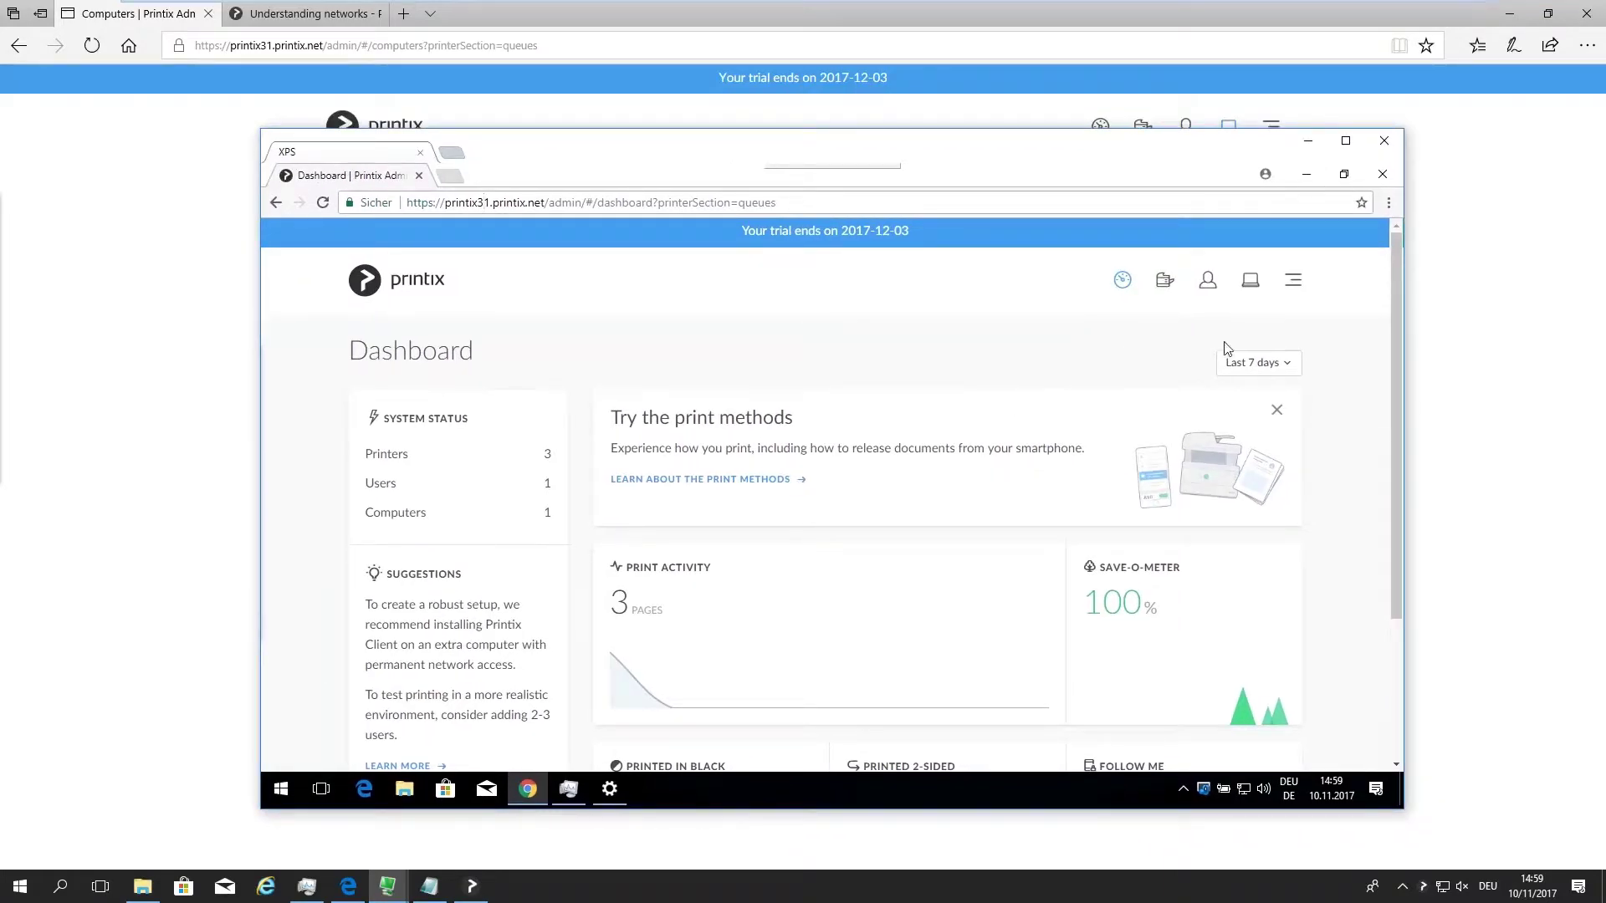
{"action": "left_click", "coordinate": [1292, 288]}
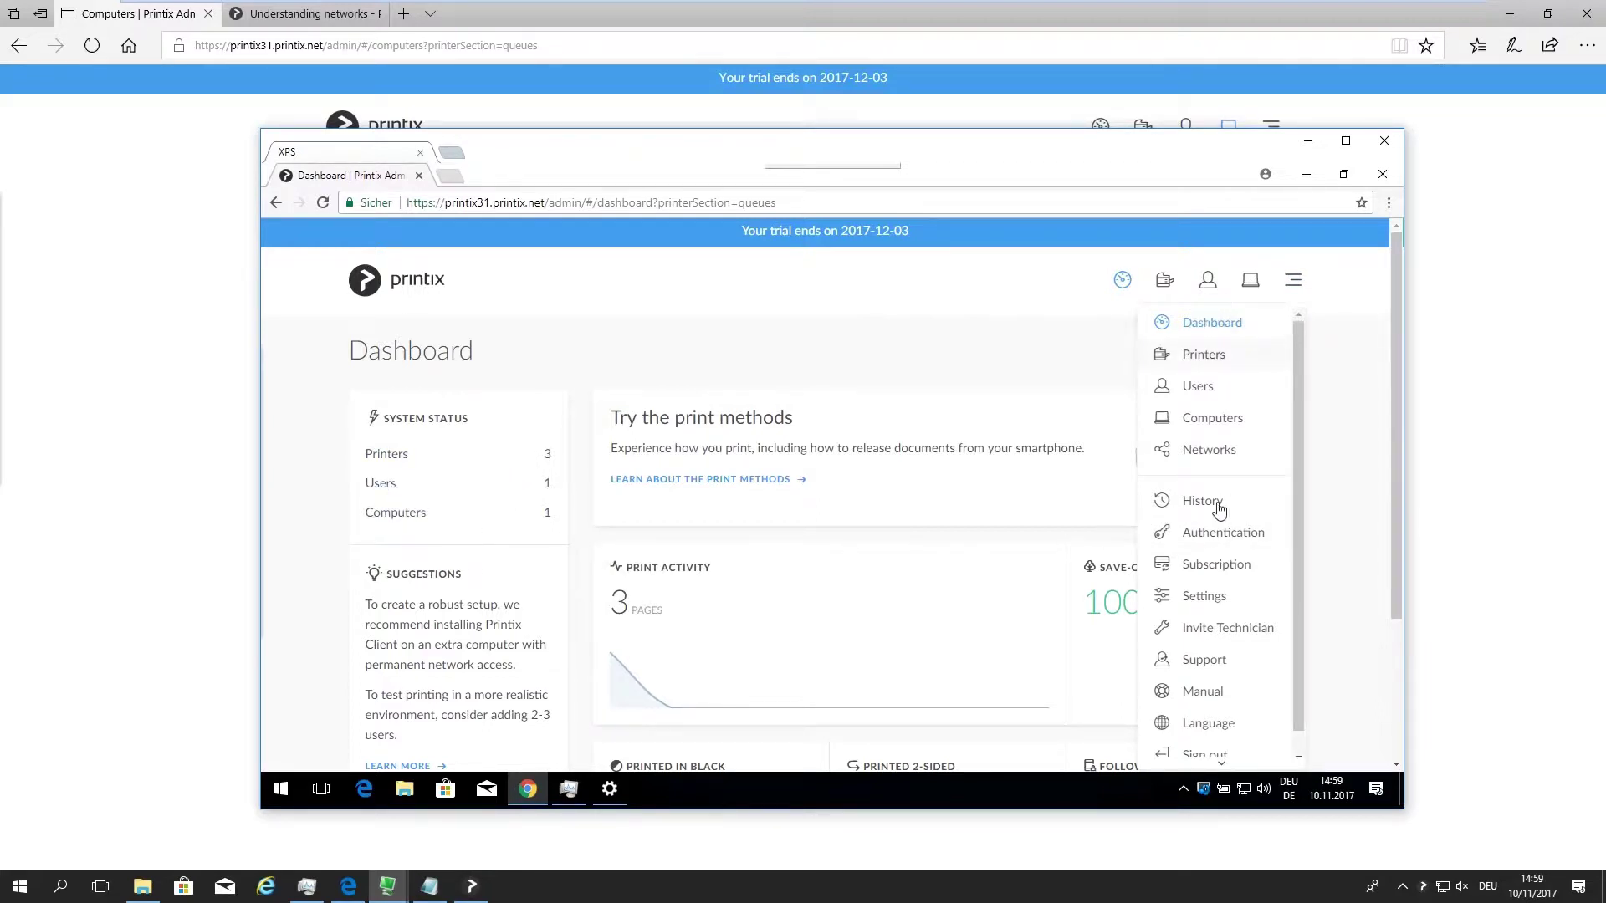
- Download the Windows Printix Client EXE installer from the Printix Settings page
{"action": "left_click", "coordinate": [1212, 597]}
{"action": "scroll", "coordinate": [849, 531], "scroll_direction": "down", "scroll_amount": 10}
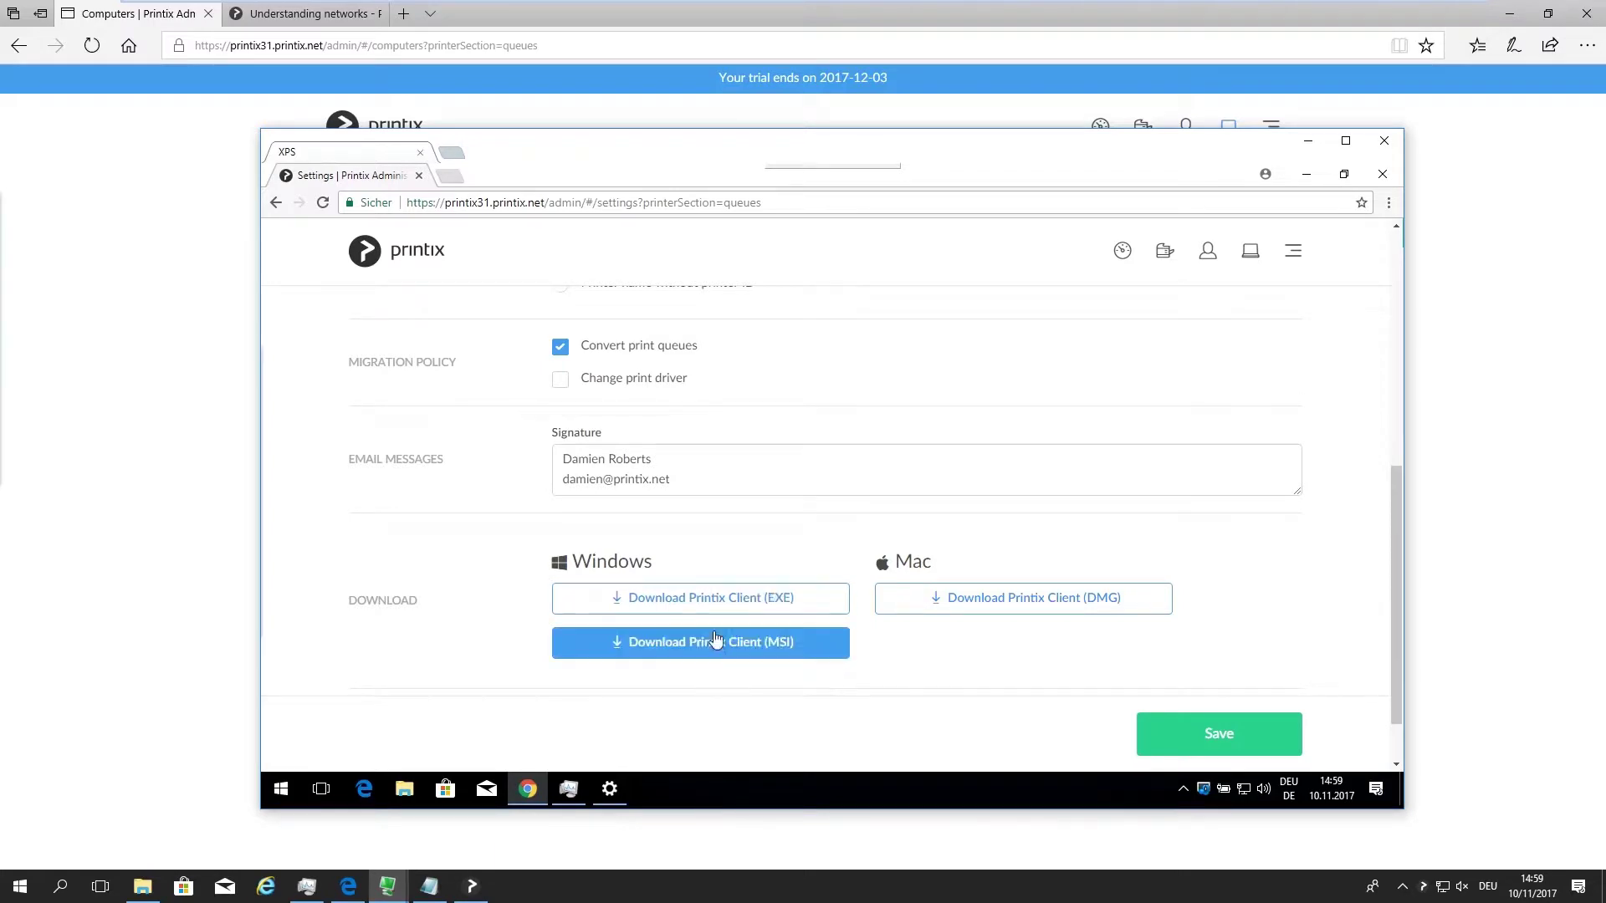
{"action": "left_click", "coordinate": [728, 609]}
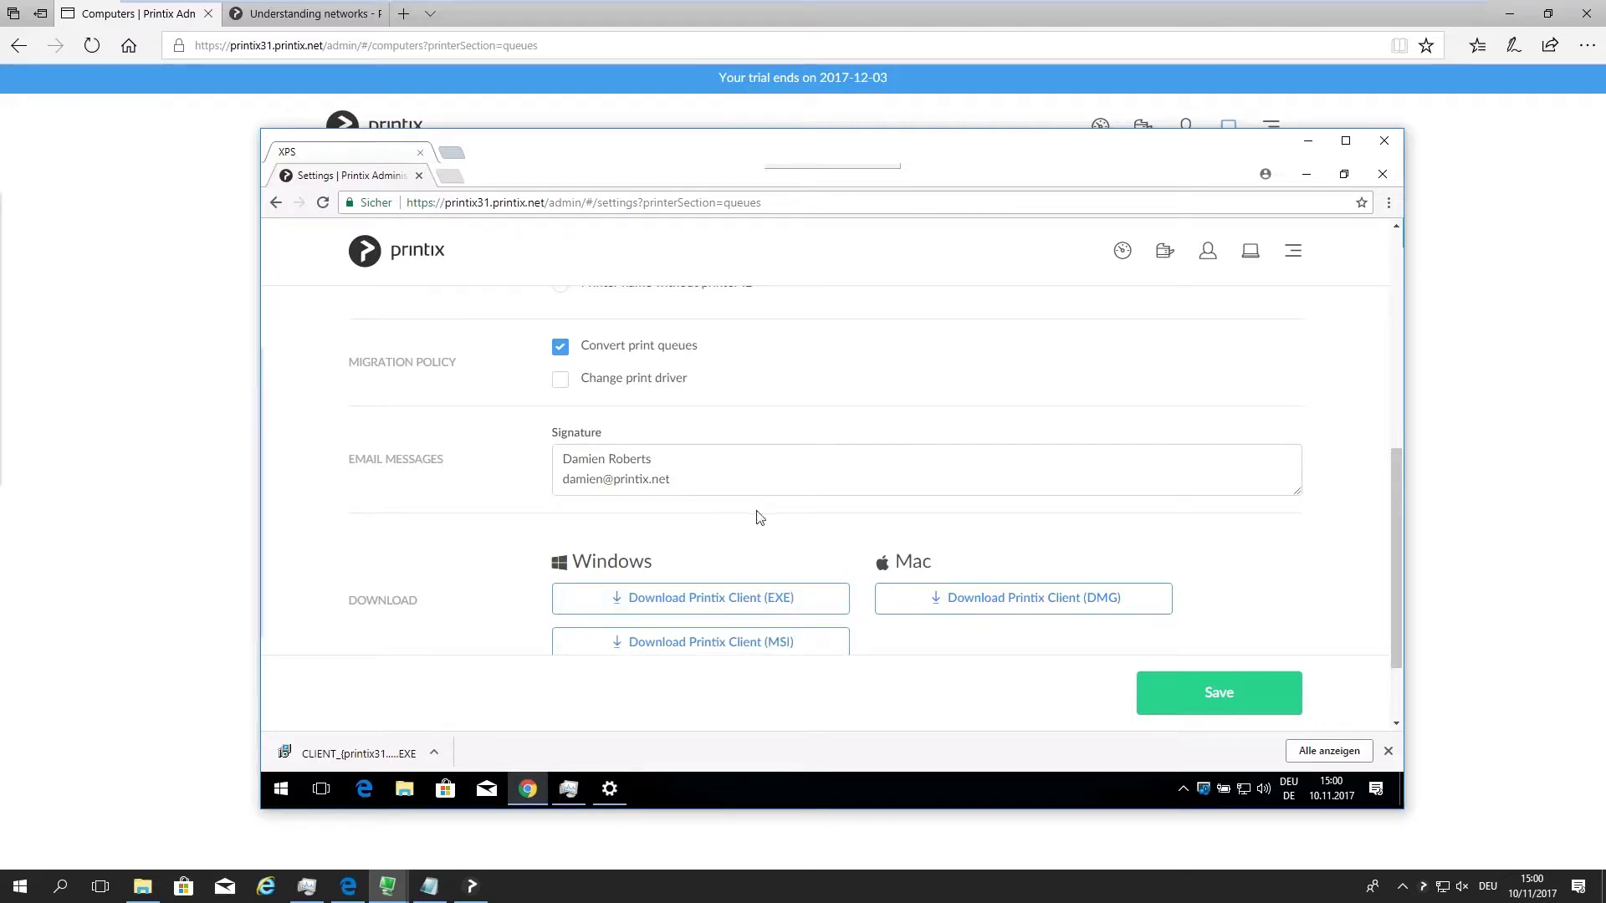
{"action": "scroll", "coordinate": [759, 517], "scroll_direction": "down", "scroll_amount": 2}
{"action": "left_click", "coordinate": [599, 485]}
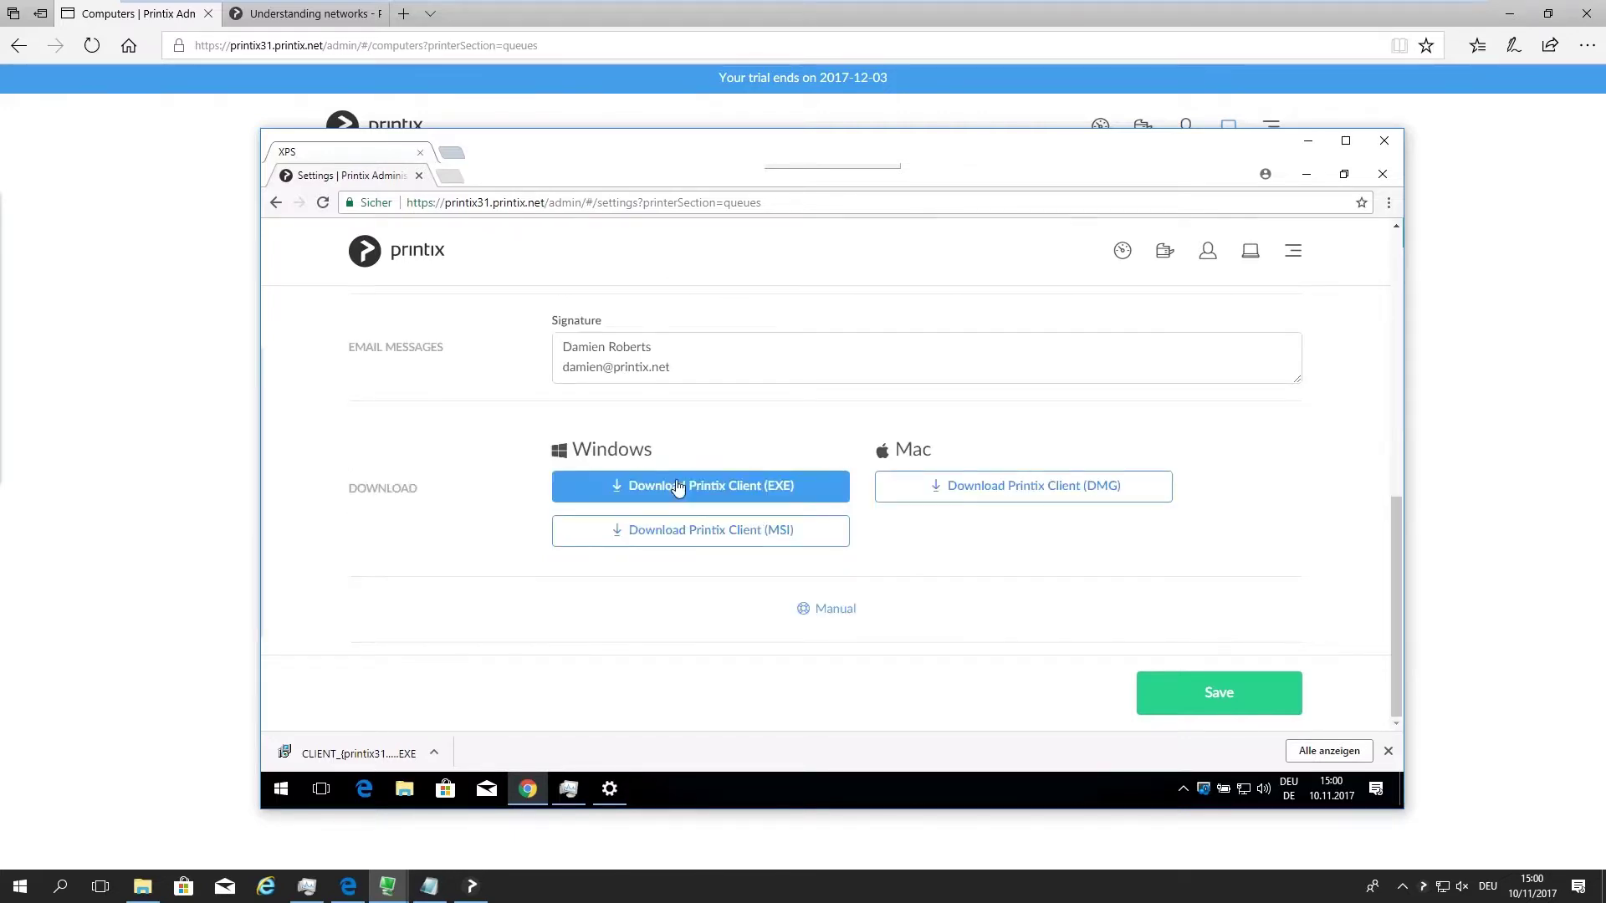
{"action": "left_click", "coordinate": [686, 482]}
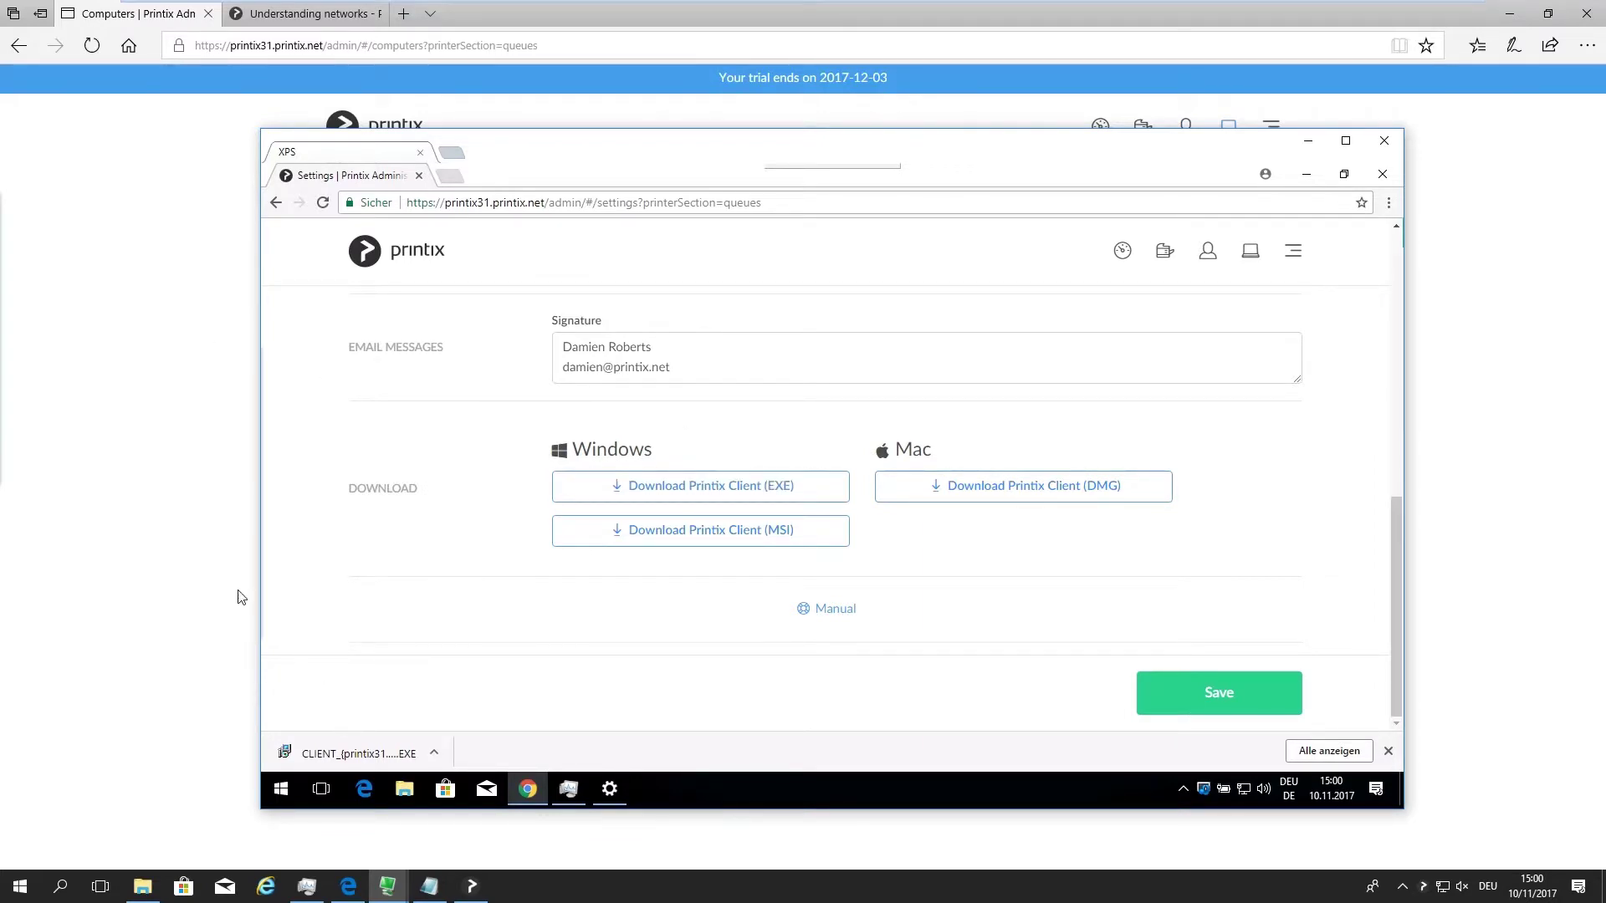
- Run the installer past the warning, choose English, and start installing Printix Client
{"action": "left_click", "coordinate": [393, 765]}
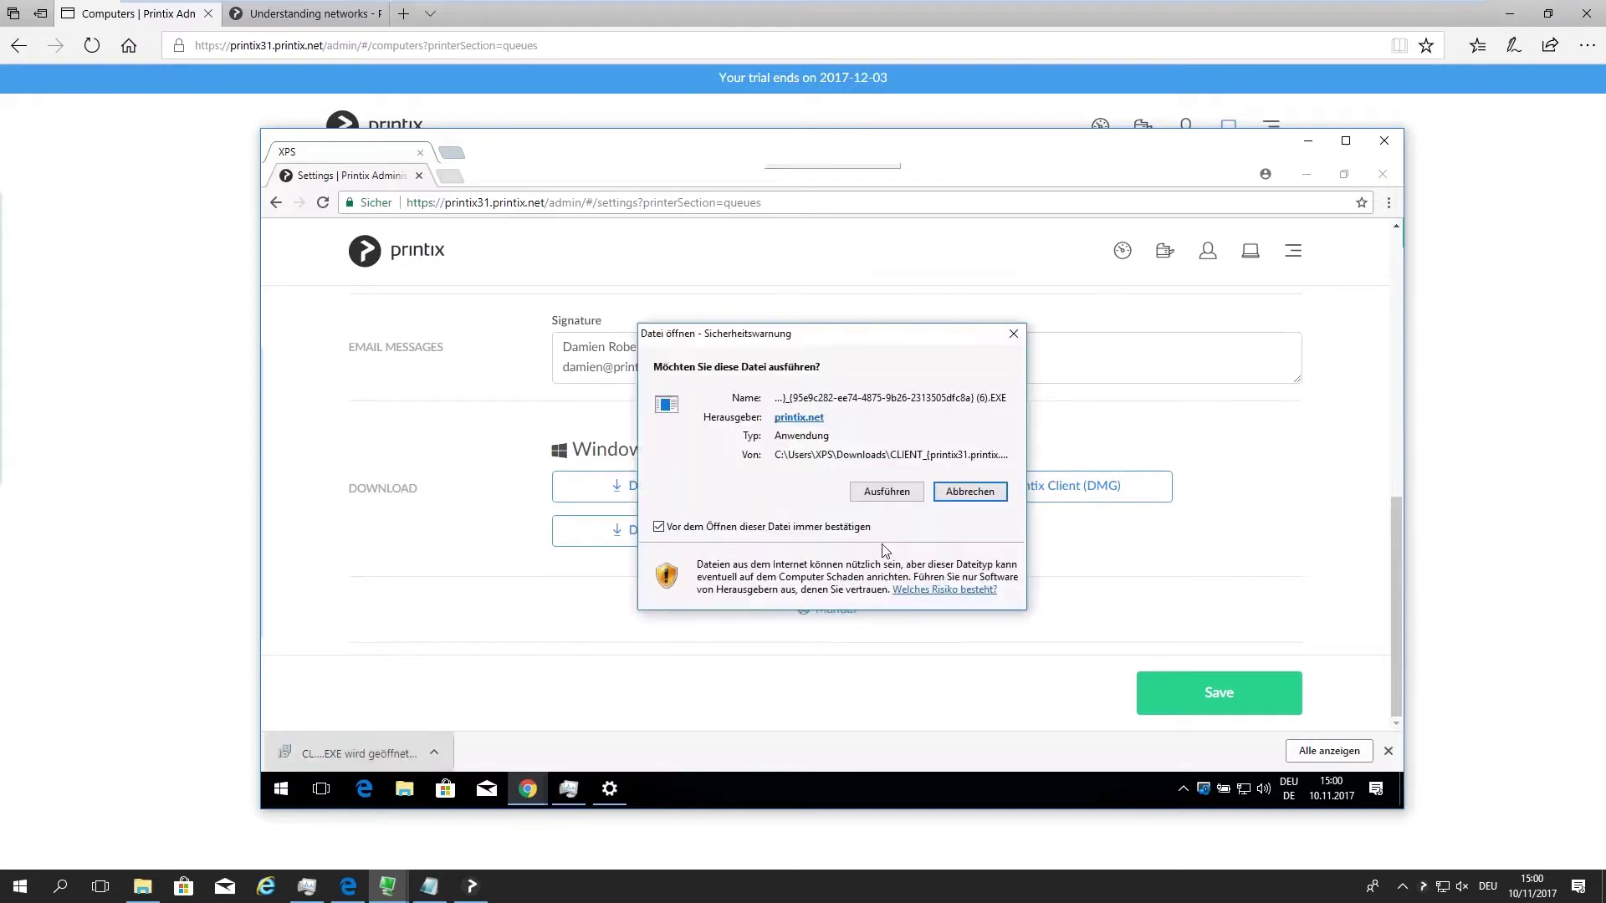
{"action": "left_click", "coordinate": [905, 490]}
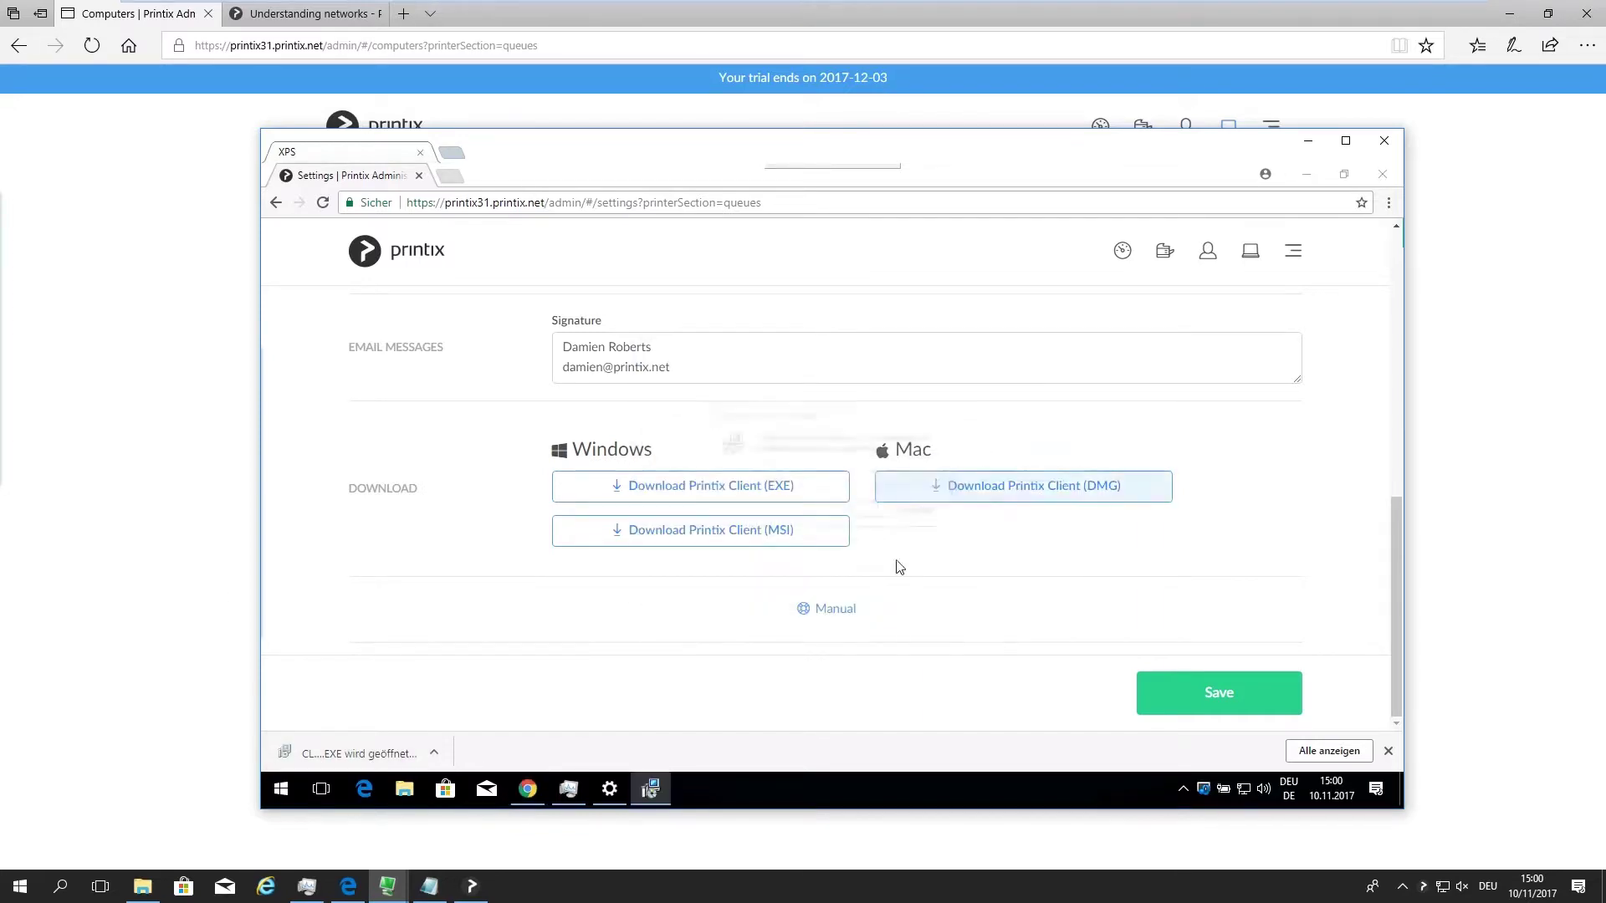
{"action": "left_click", "coordinate": [844, 482]}
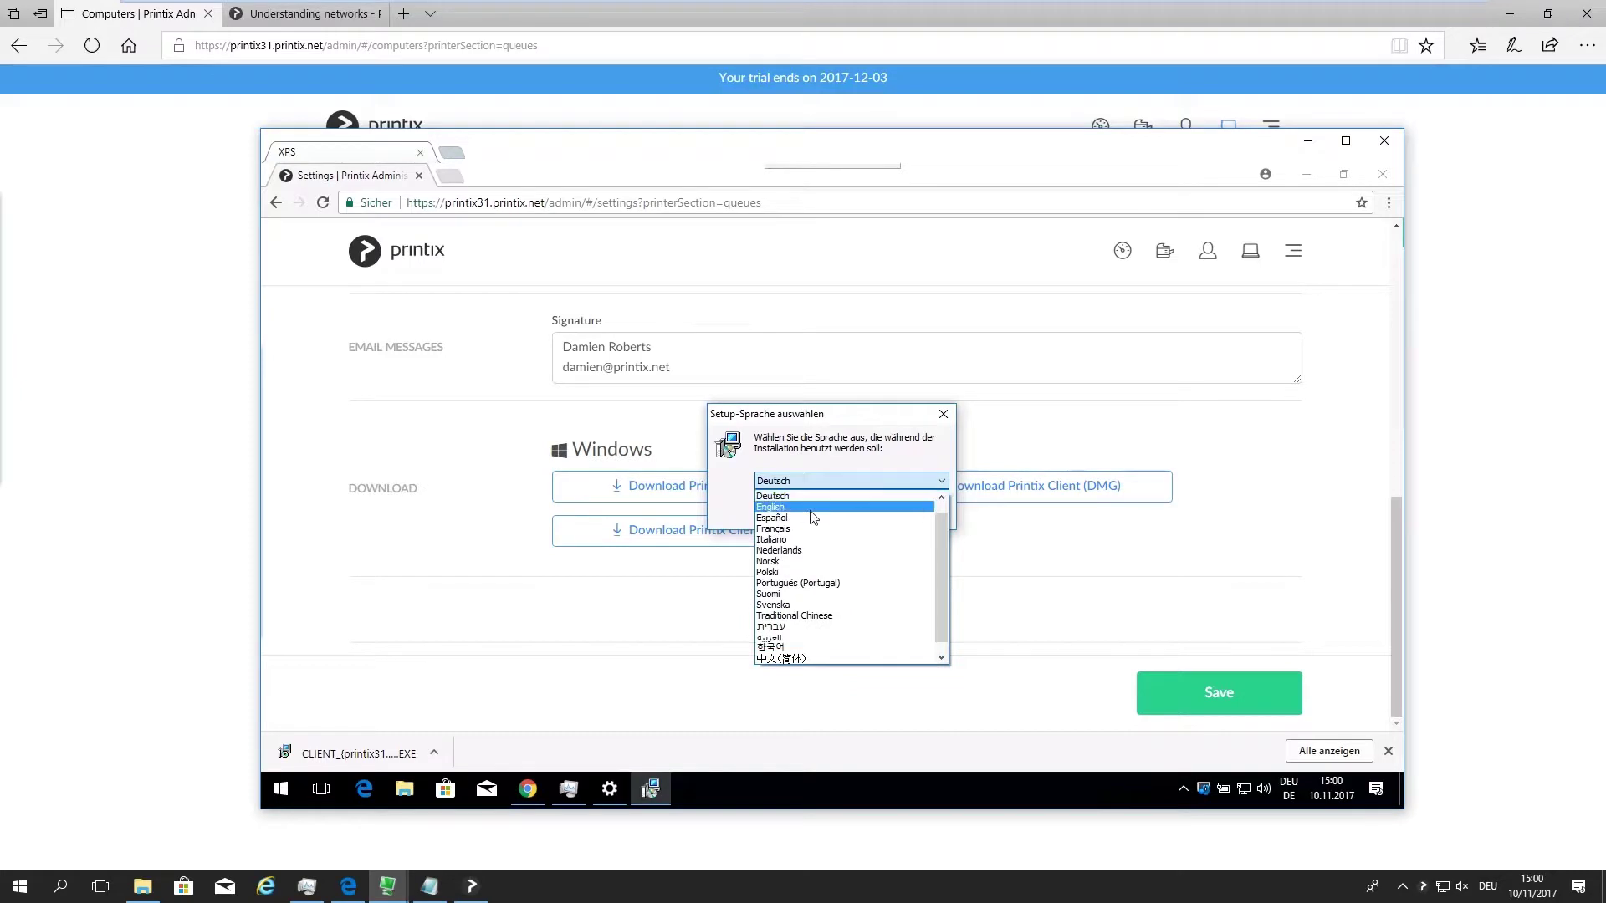
{"action": "left_click", "coordinate": [808, 502]}
{"action": "left_click", "coordinate": [837, 516]}
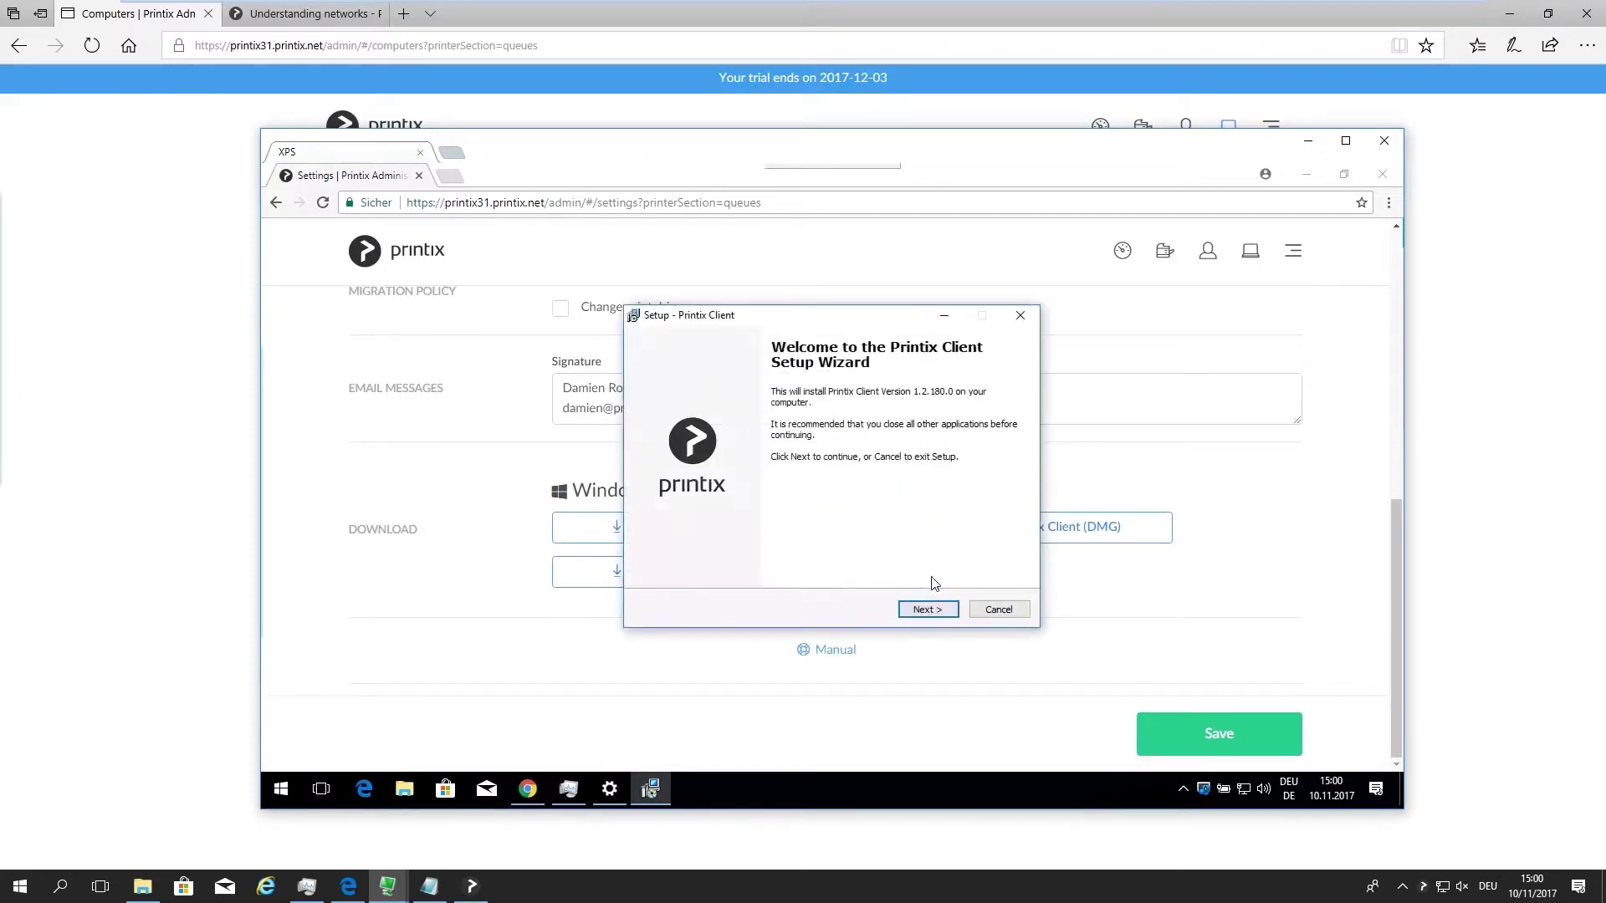
{"action": "left_click", "coordinate": [927, 610]}
{"action": "left_click", "coordinate": [928, 609]}
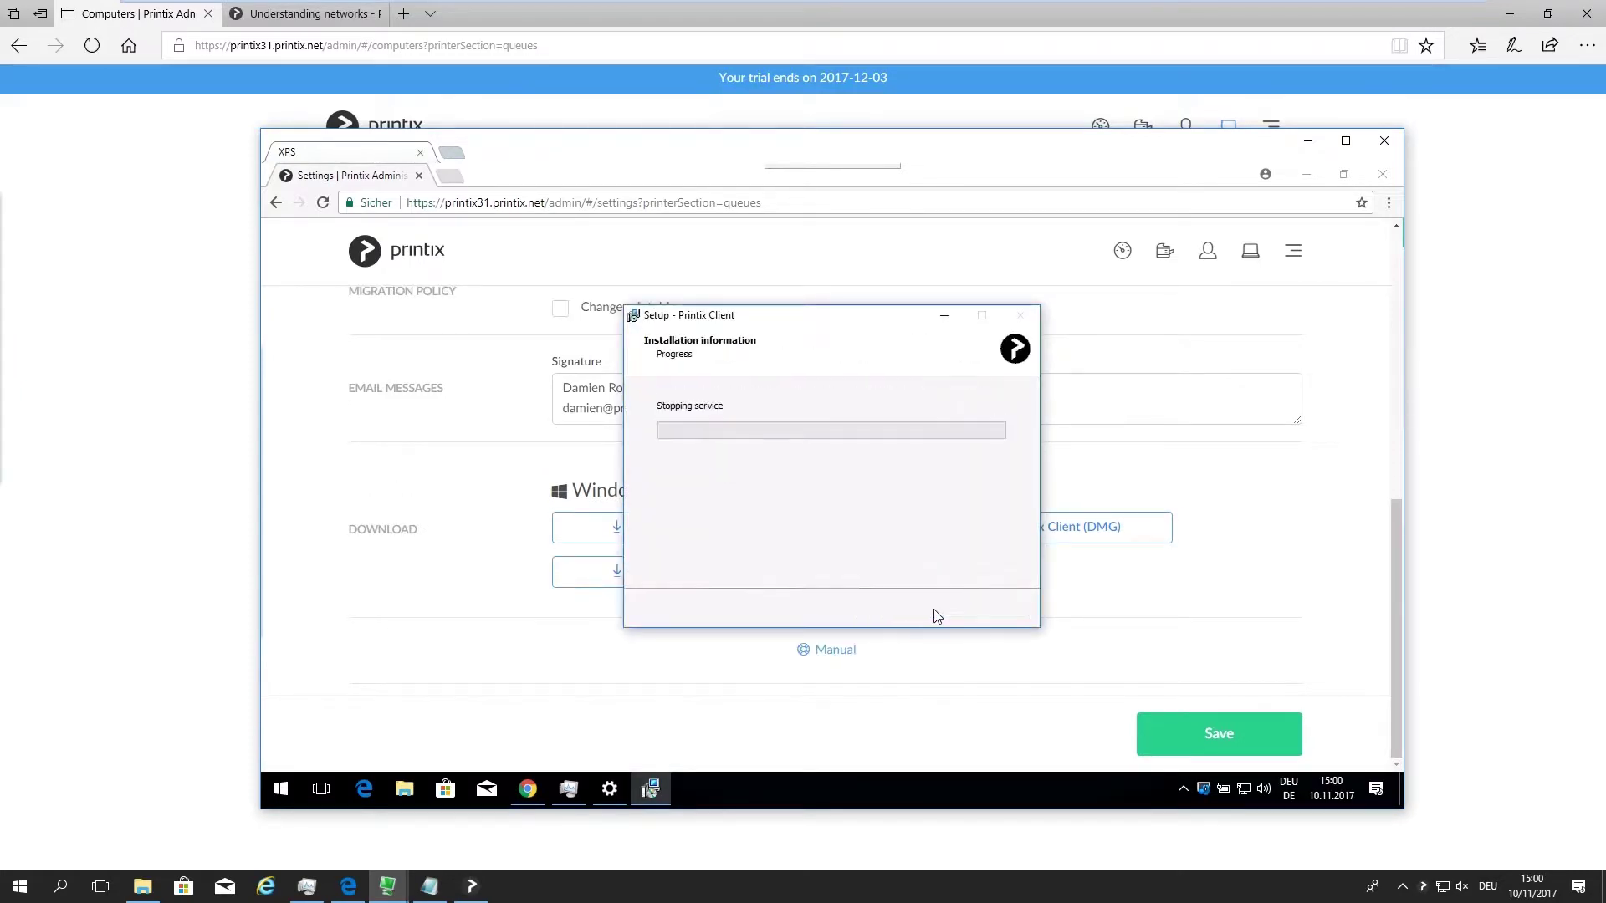
- Search the manual for 'intune' and read through 'How to deploy Printix Client with Intune'
{"action": "left_click", "coordinate": [306, 13]}
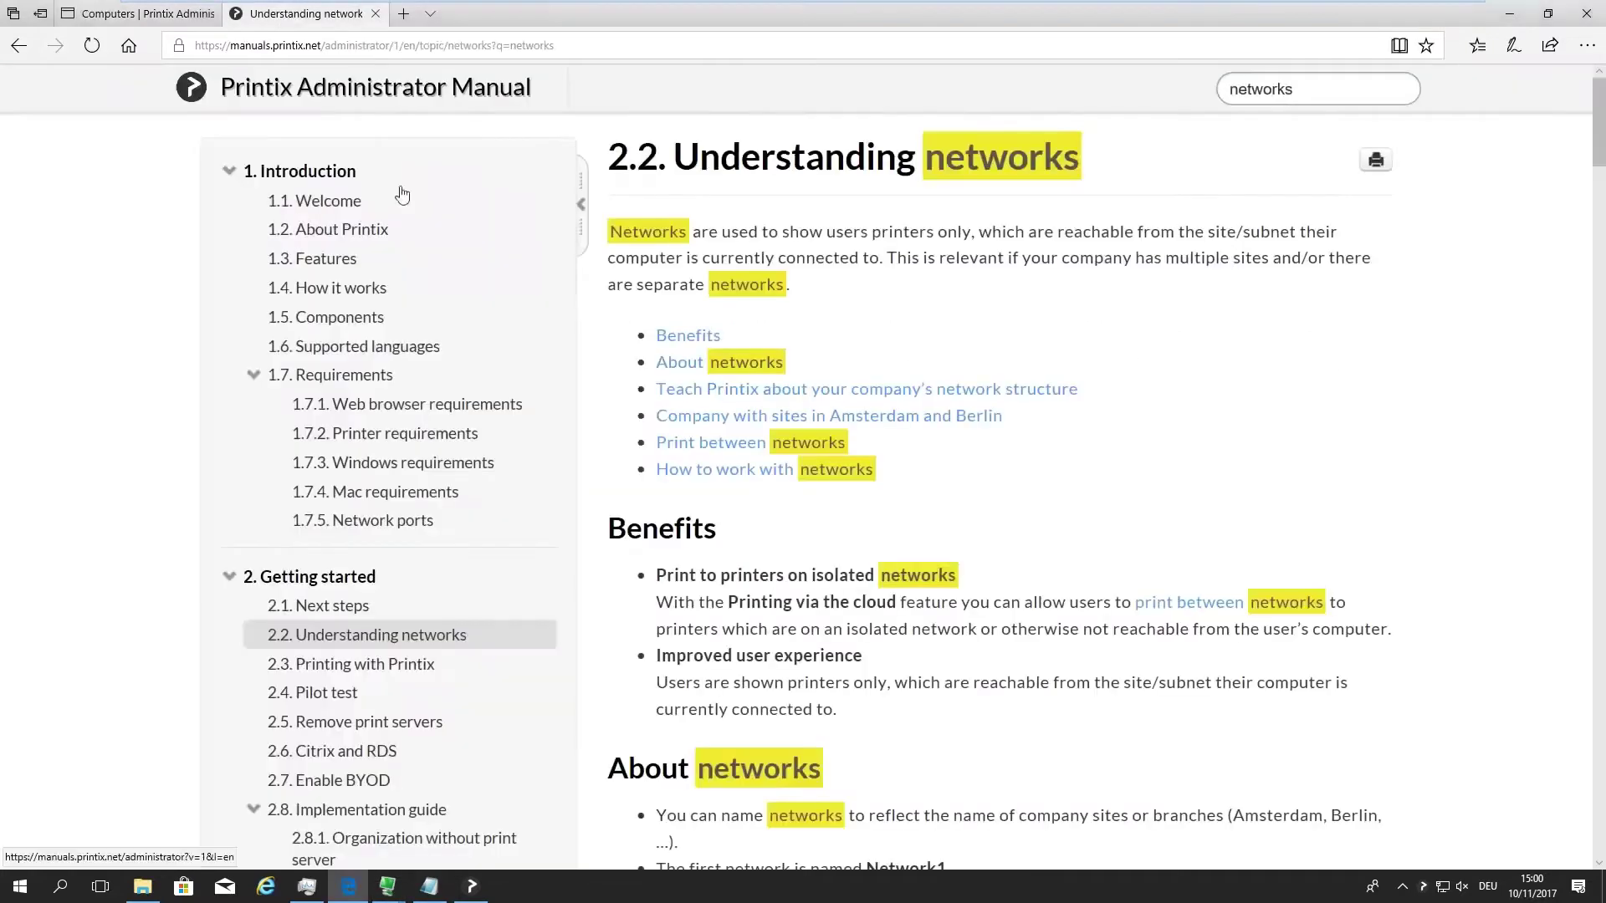
{"action": "left_click", "coordinate": [1330, 89]}
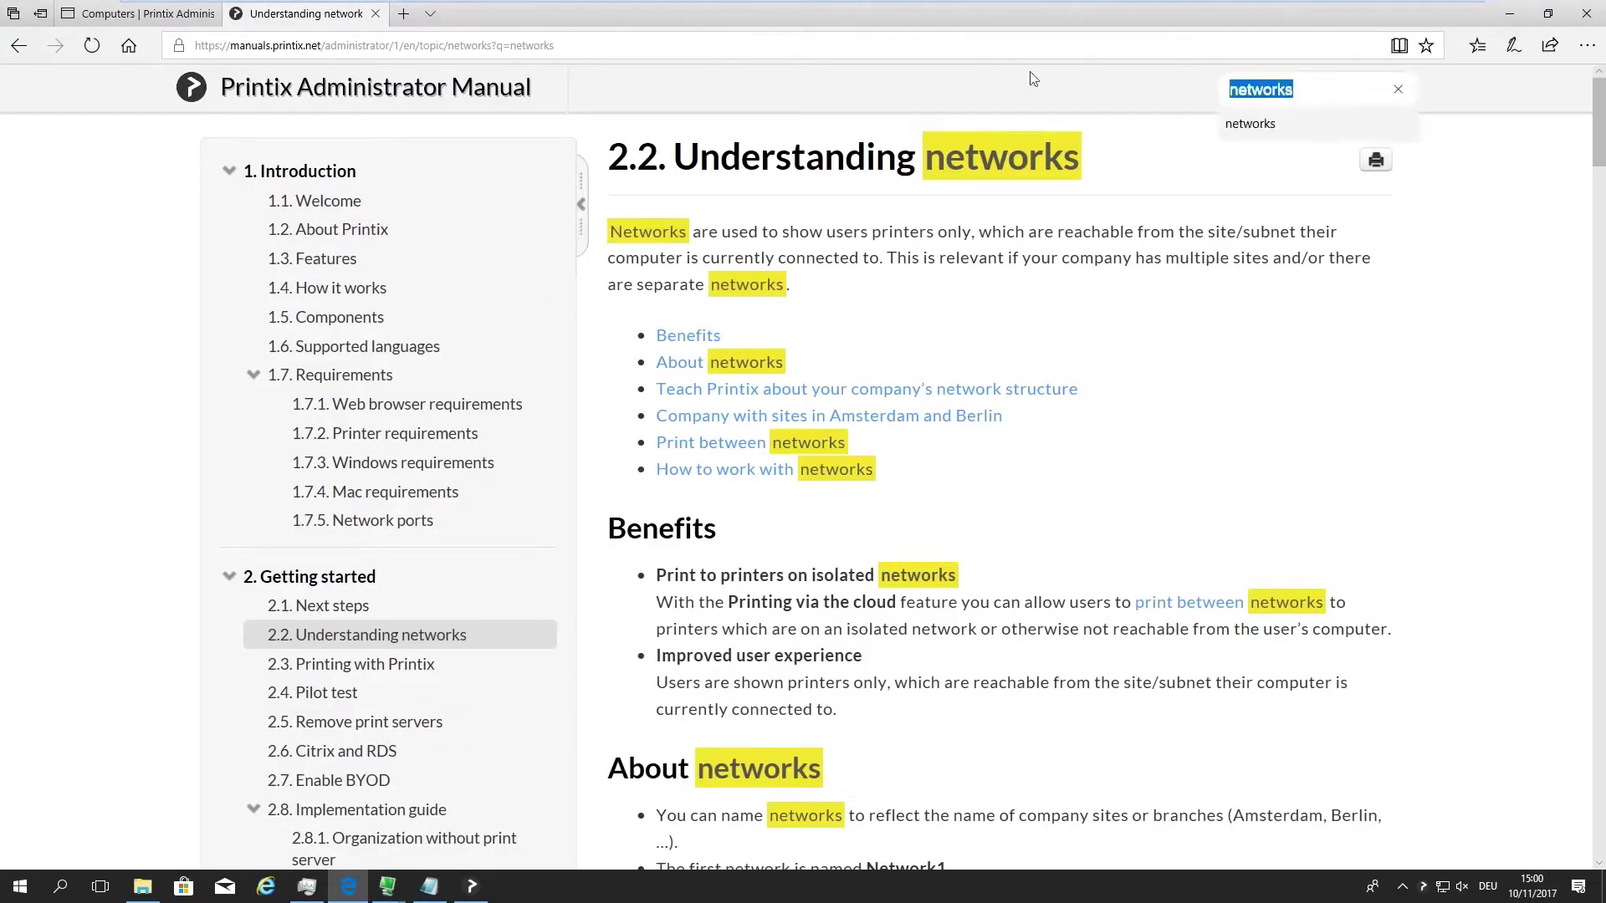
{"action": "type", "text": "intune"}
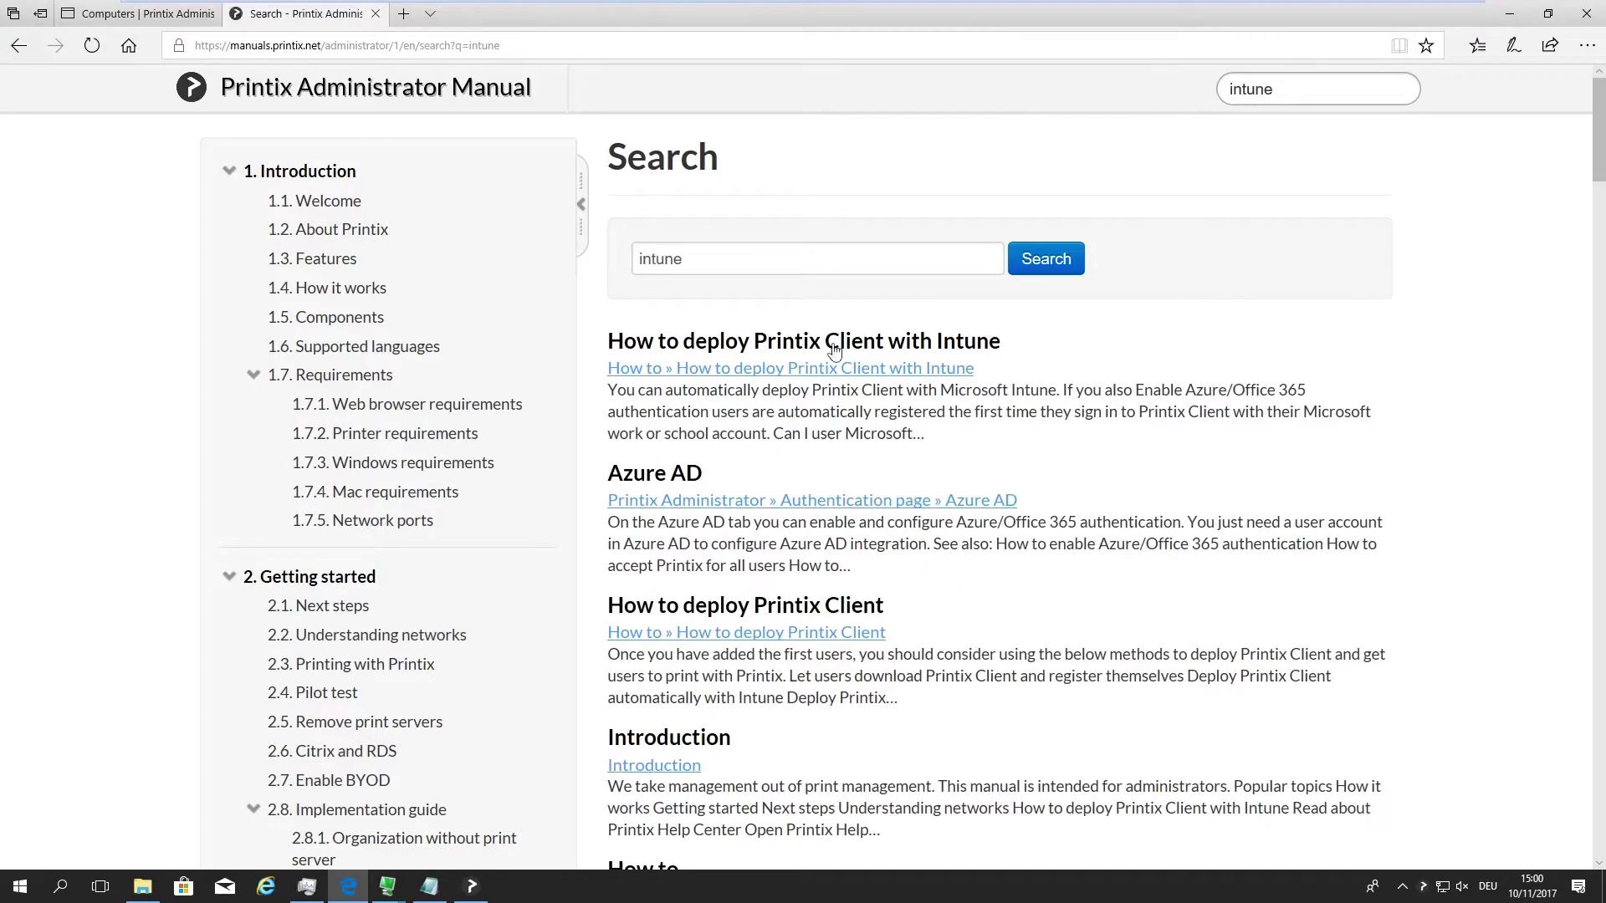
{"action": "left_click", "coordinate": [786, 355]}
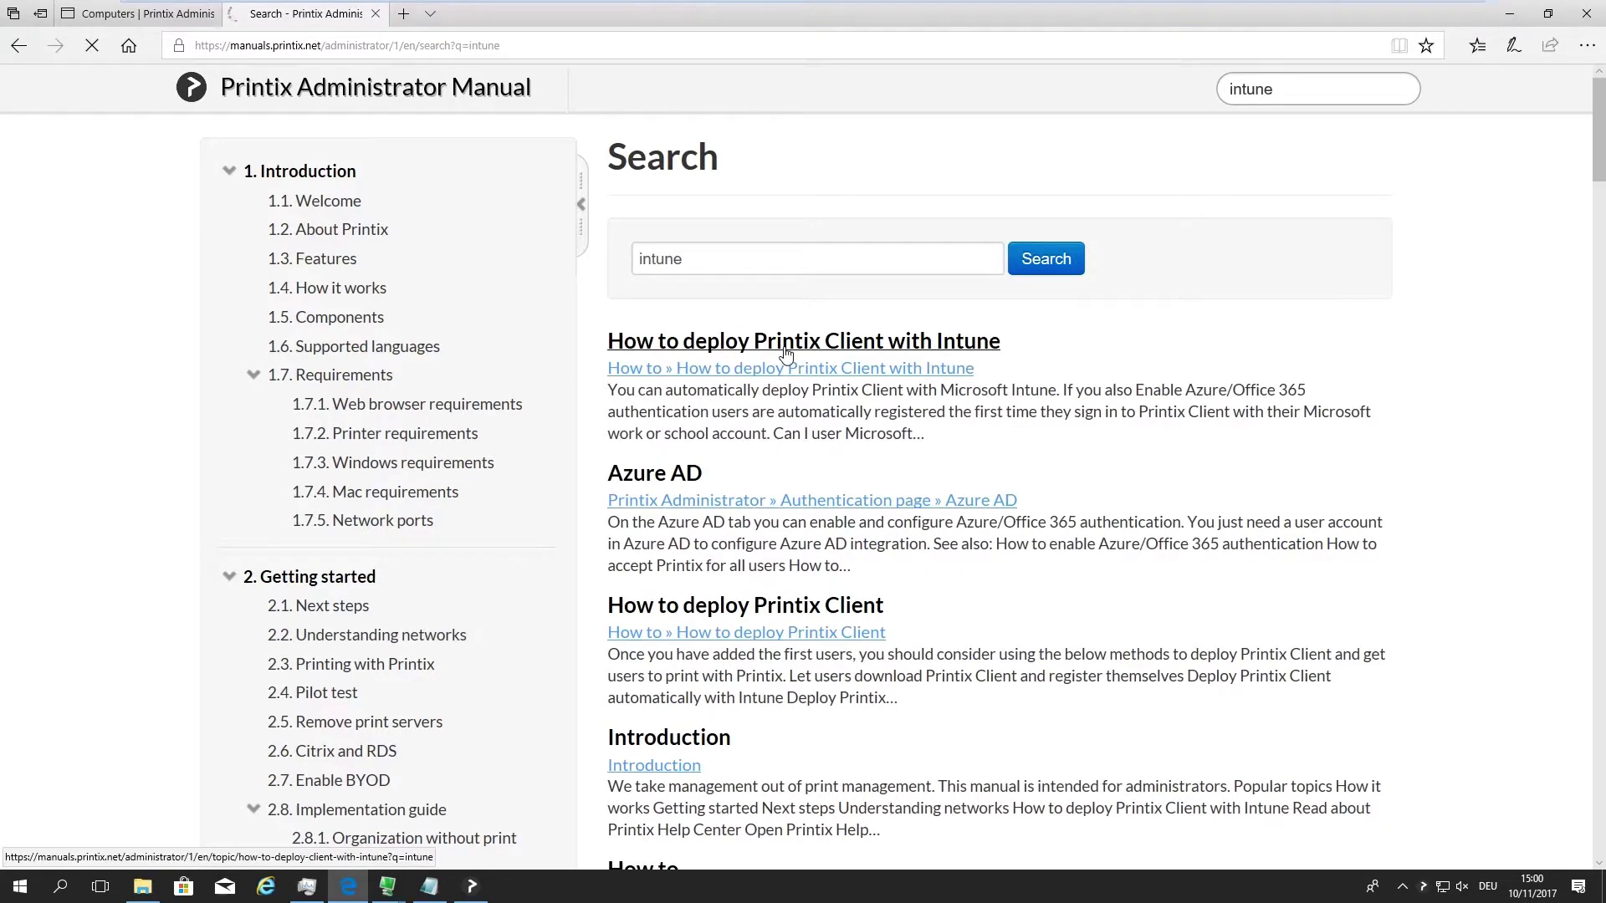
{"action": "scroll", "coordinate": [1126, 438], "scroll_direction": "down", "scroll_amount": 10}
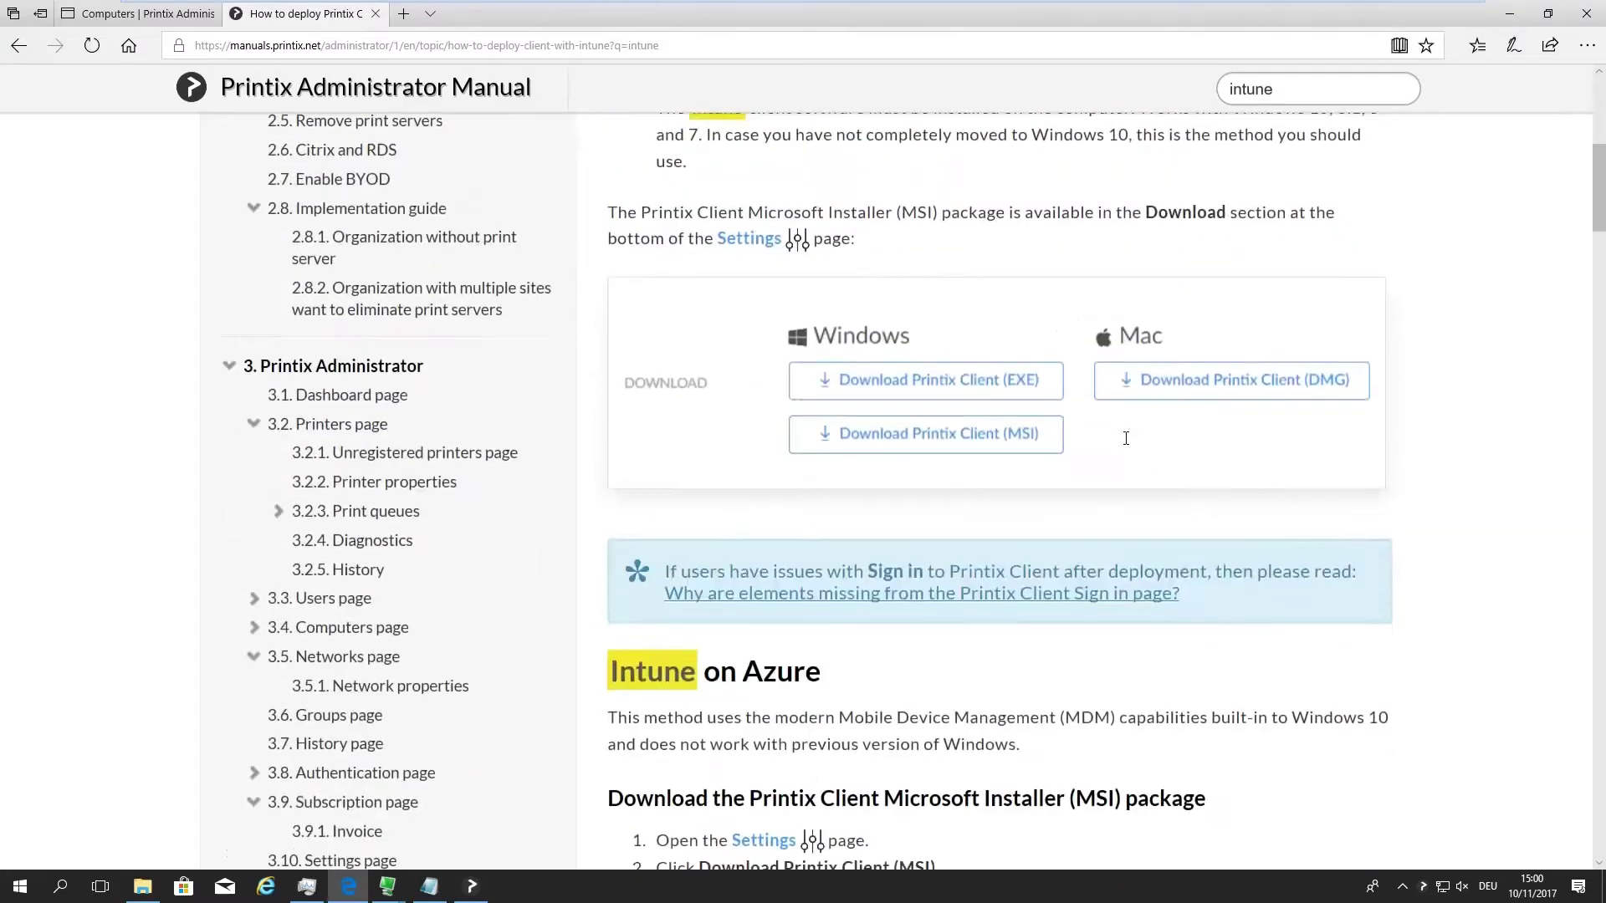
{"action": "scroll", "coordinate": [1126, 439], "scroll_direction": "down", "scroll_amount": 10}
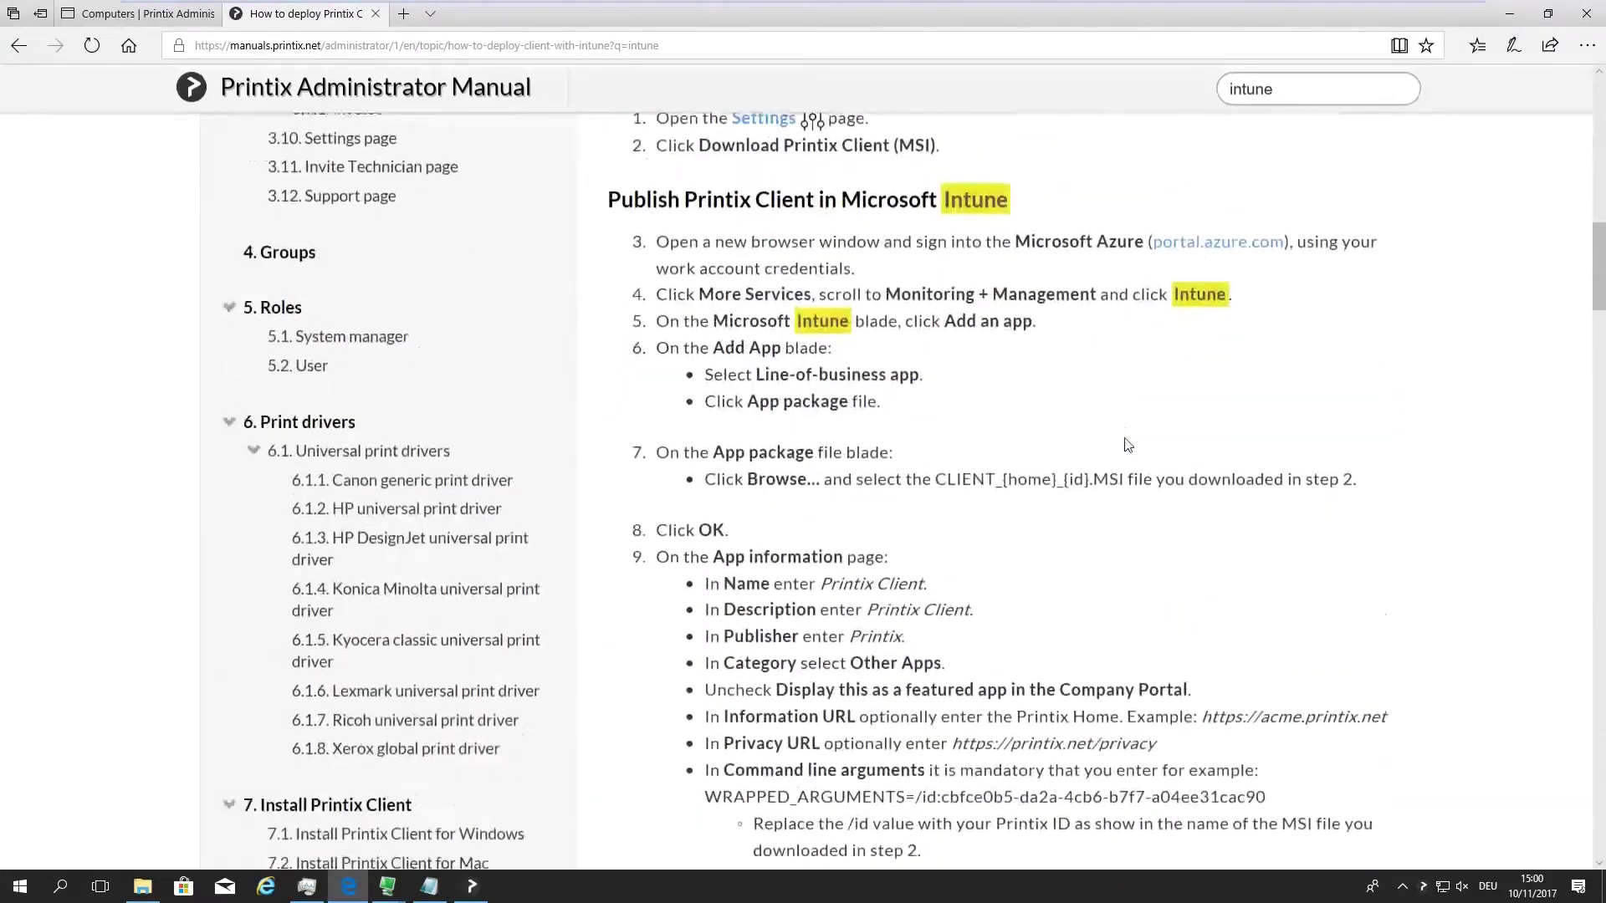
{"action": "scroll", "coordinate": [1105, 436], "scroll_direction": "down", "scroll_amount": 6}
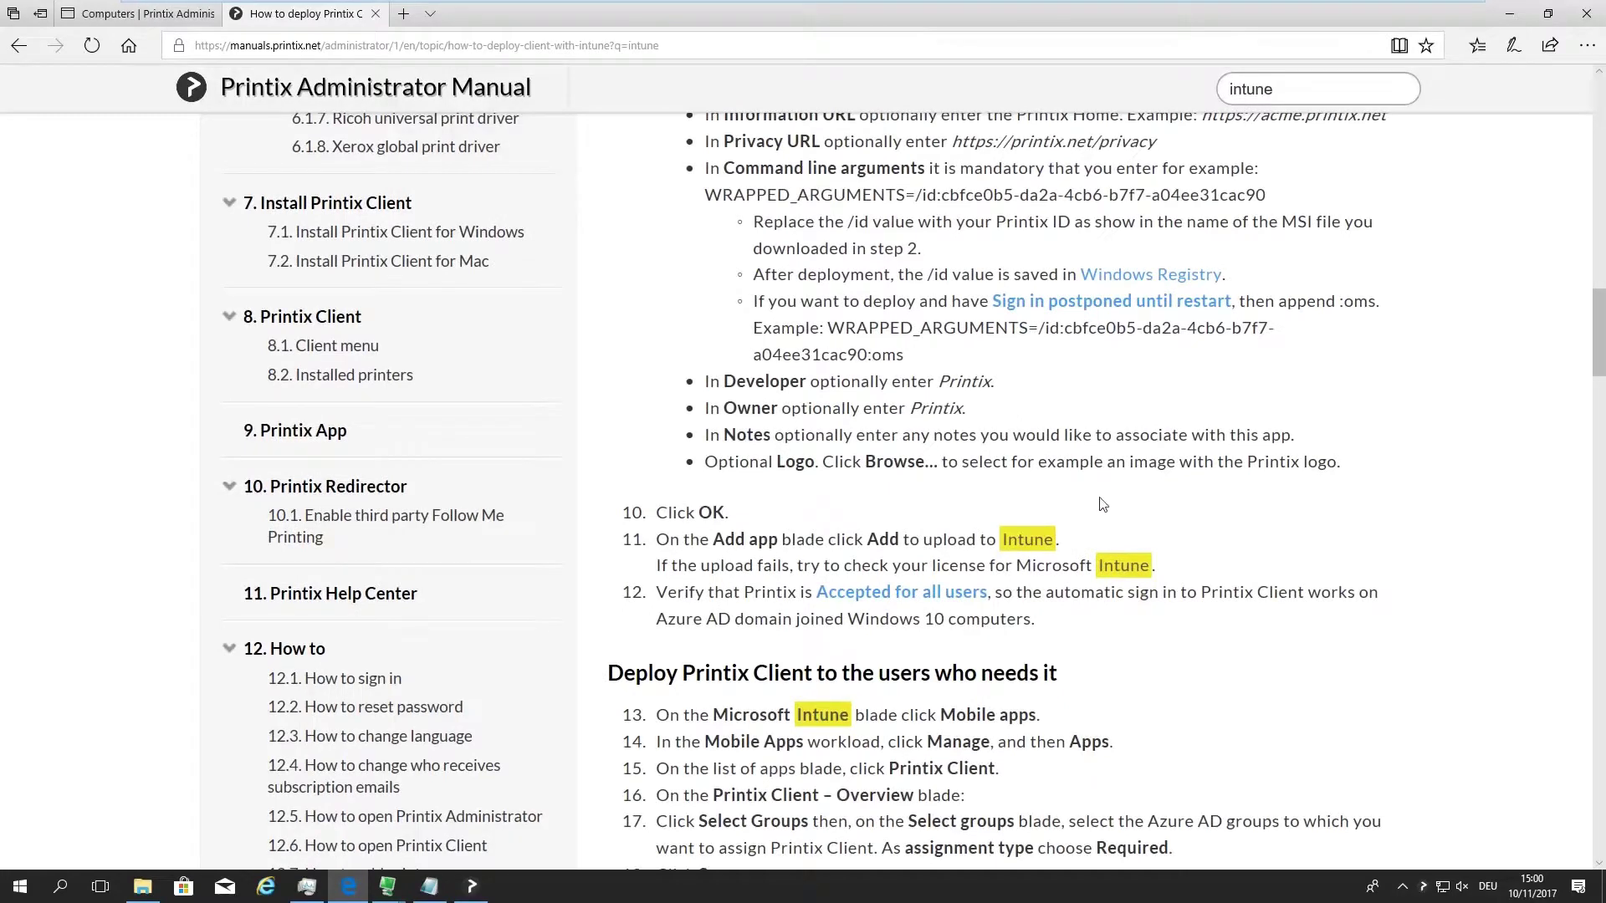
{"action": "scroll", "coordinate": [1104, 493], "scroll_direction": "down", "scroll_amount": 7}
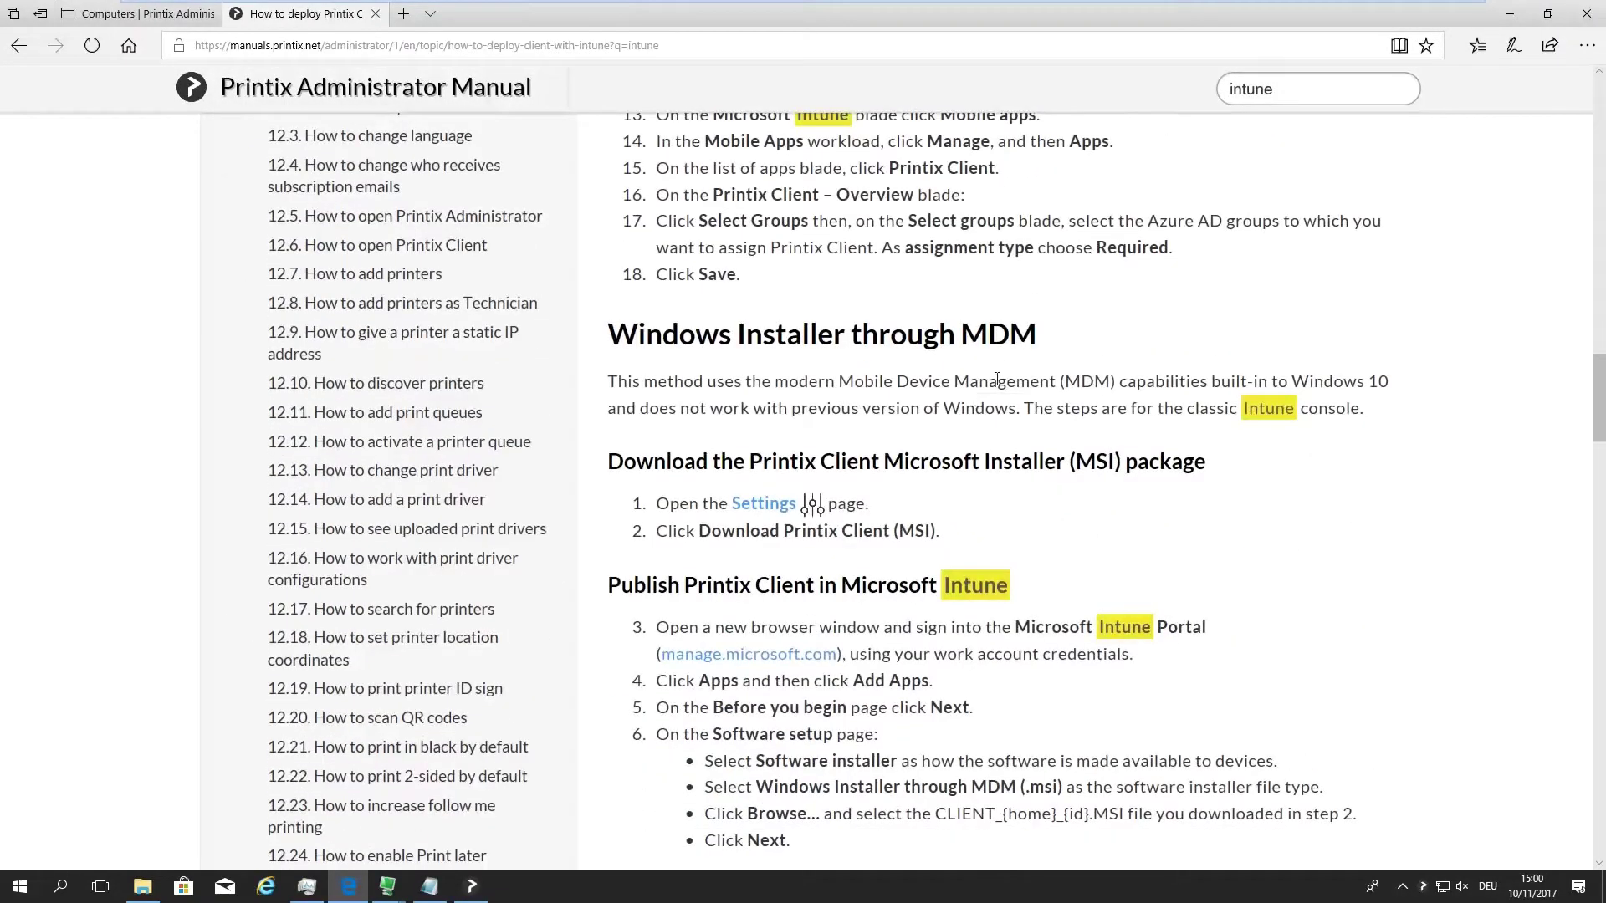
- Finish the Printix Client setup on the remote laptop
{"action": "left_click", "coordinate": [156, 17]}
{"action": "mouse_move", "coordinate": [389, 885]}
{"action": "left_click", "coordinate": [496, 769]}
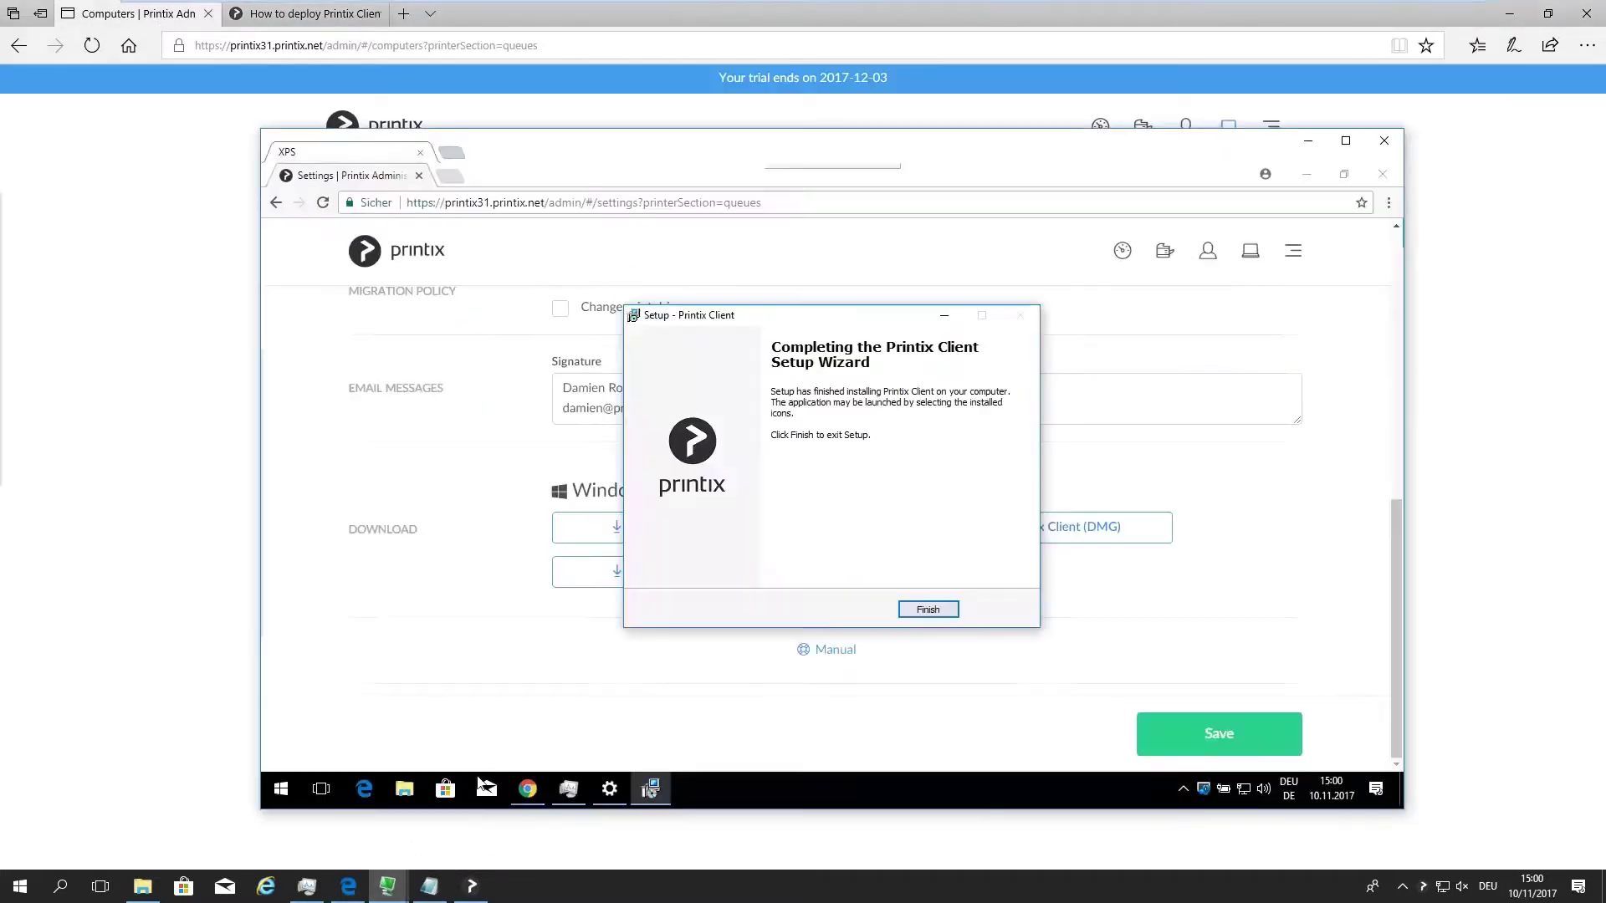
{"action": "left_click", "coordinate": [929, 611]}
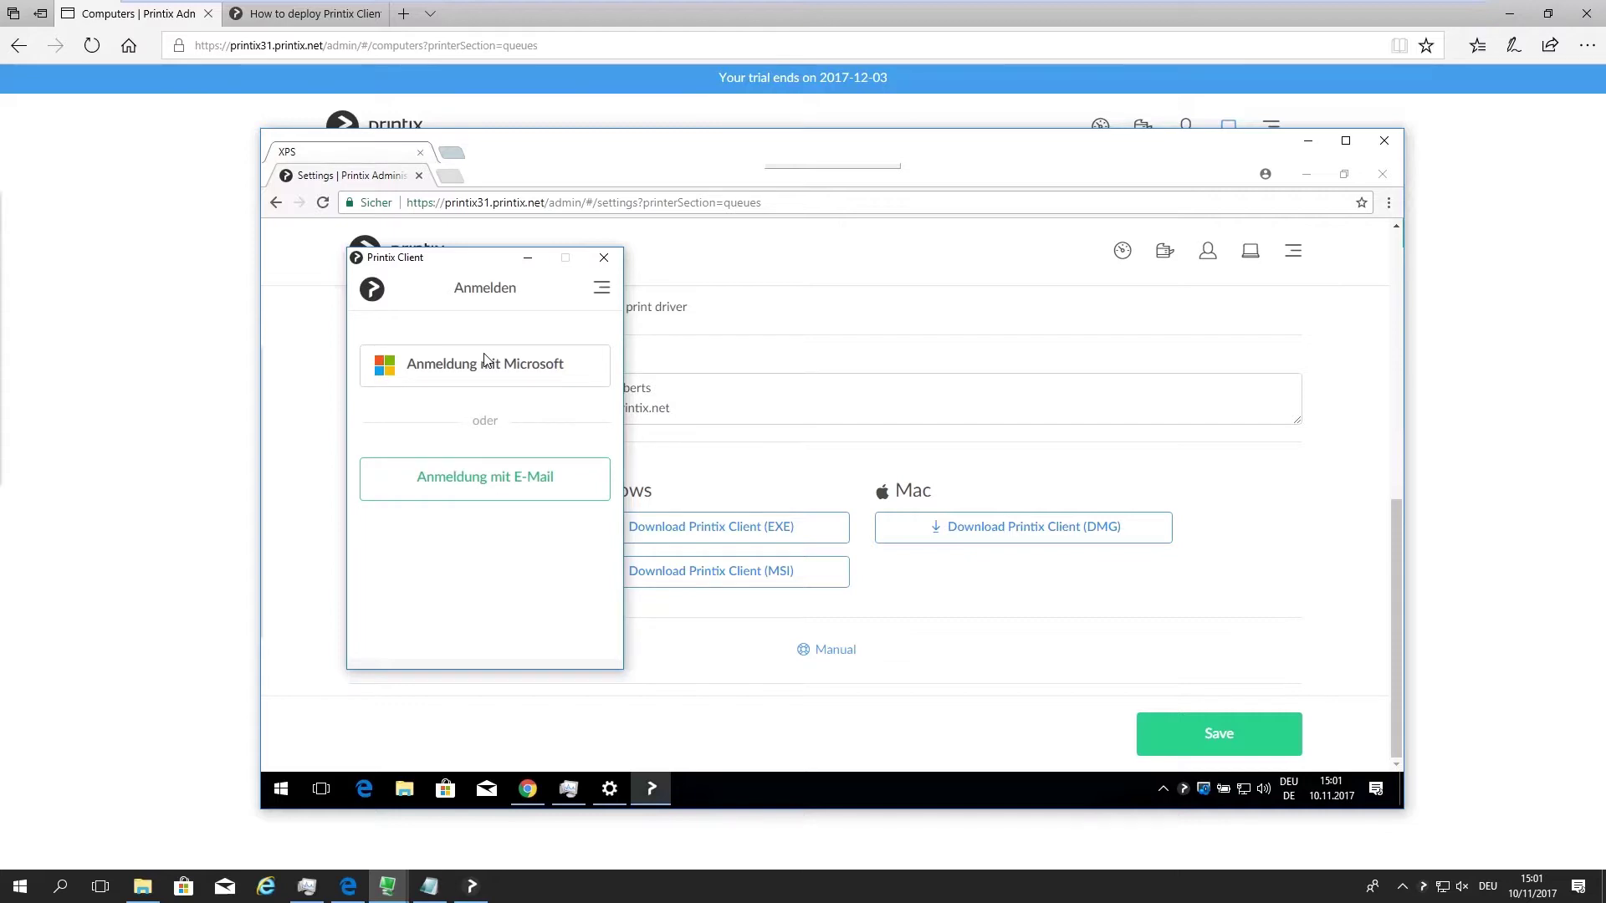
- Sign in to Printix Client with Microsoft using the work account and its password
{"action": "left_click", "coordinate": [485, 370]}
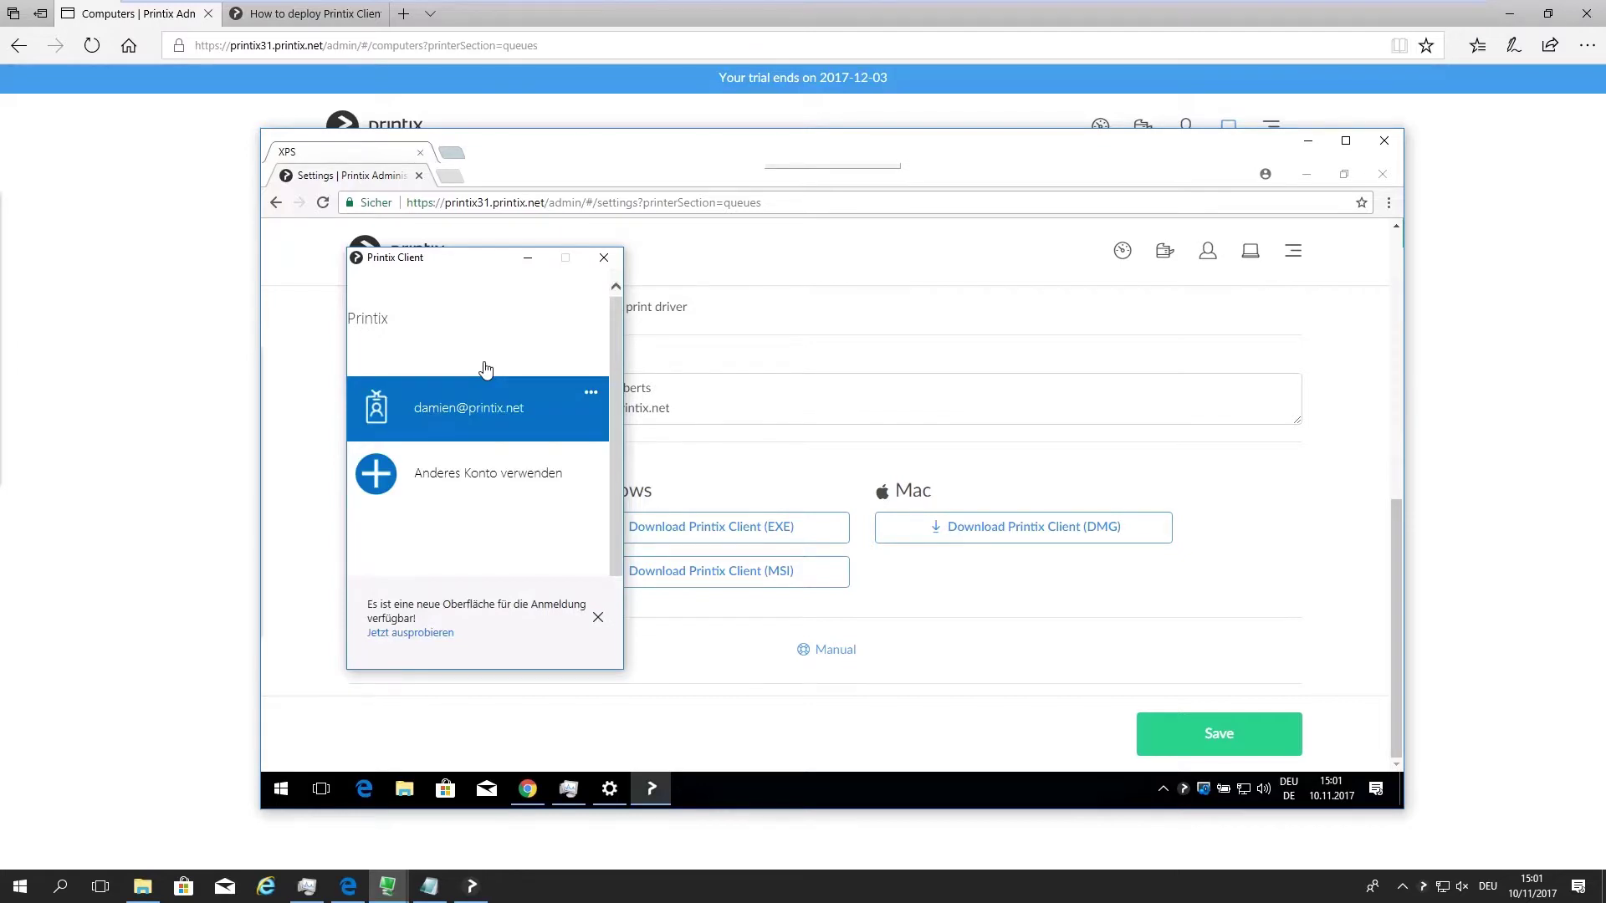
{"action": "left_click", "coordinate": [499, 409]}
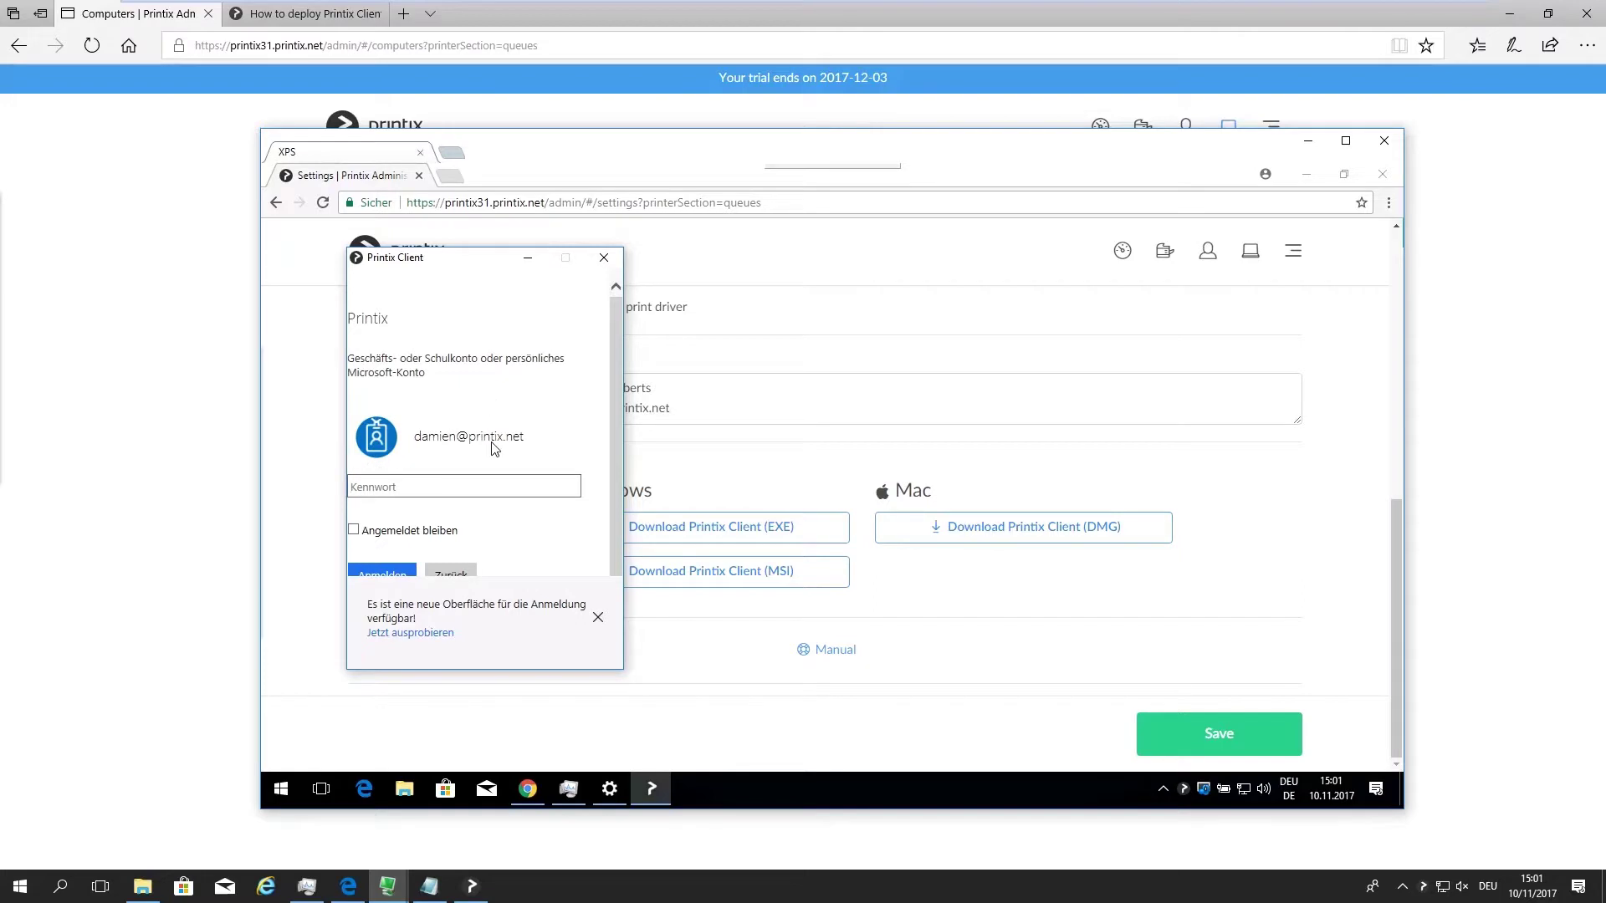
{"action": "left_click", "coordinate": [483, 483]}
{"action": "key", "text": "Return"}
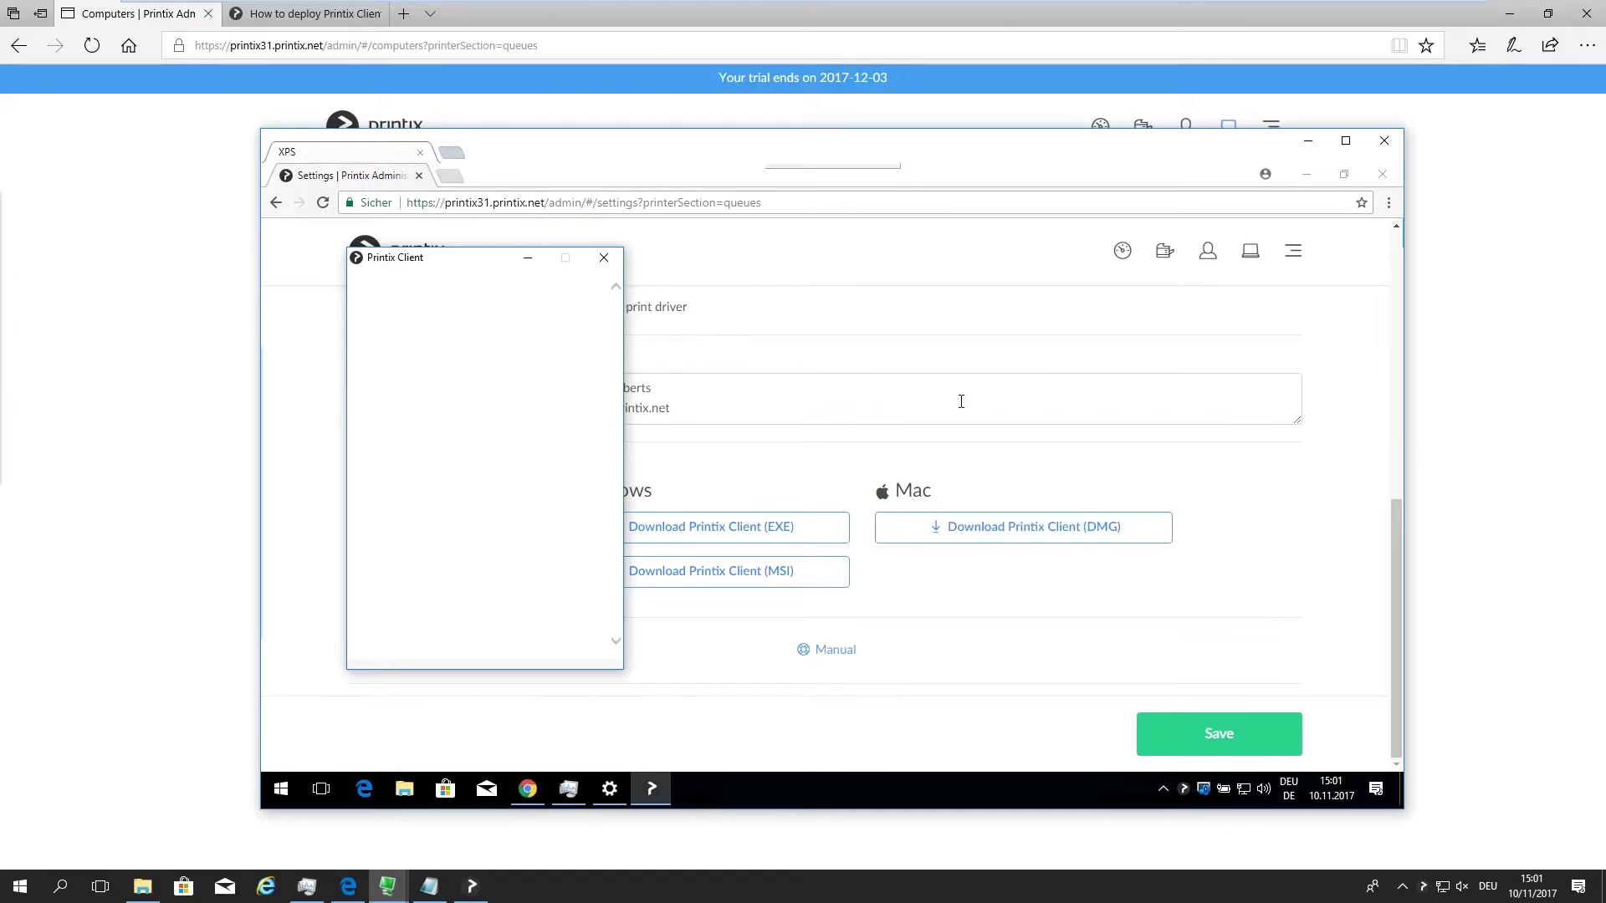
- Refresh the Computers list until the XPS laptop shows on the Unknown network with version 1.2.180.0
{"action": "left_click", "coordinate": [1307, 140]}
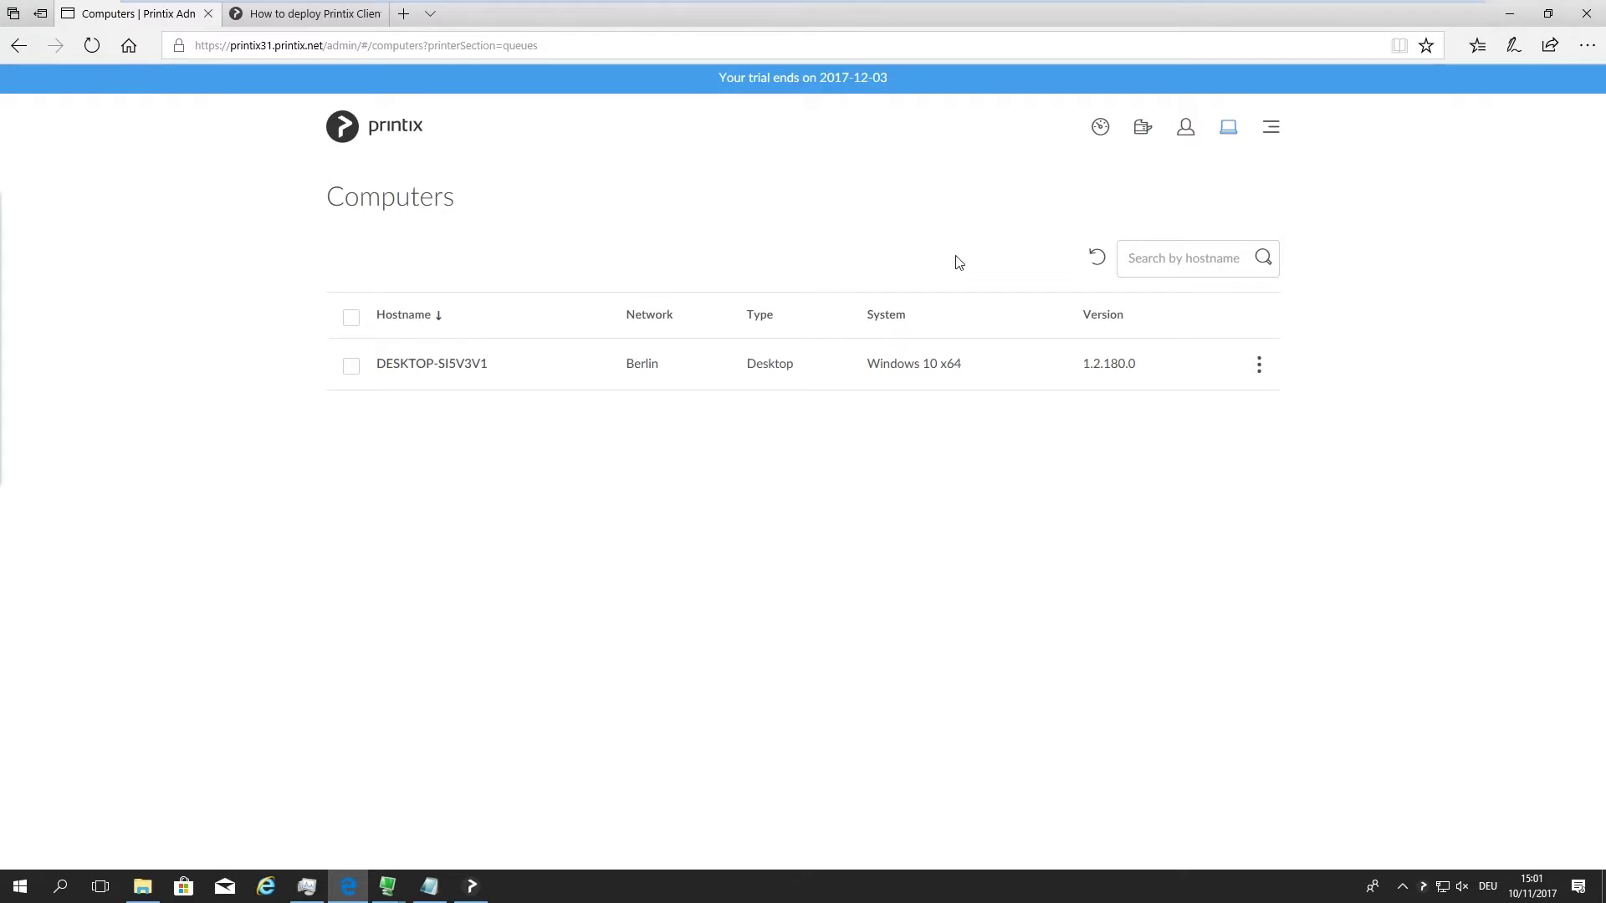
{"action": "left_click", "coordinate": [1098, 261]}
{"action": "left_click", "coordinate": [1098, 261]}
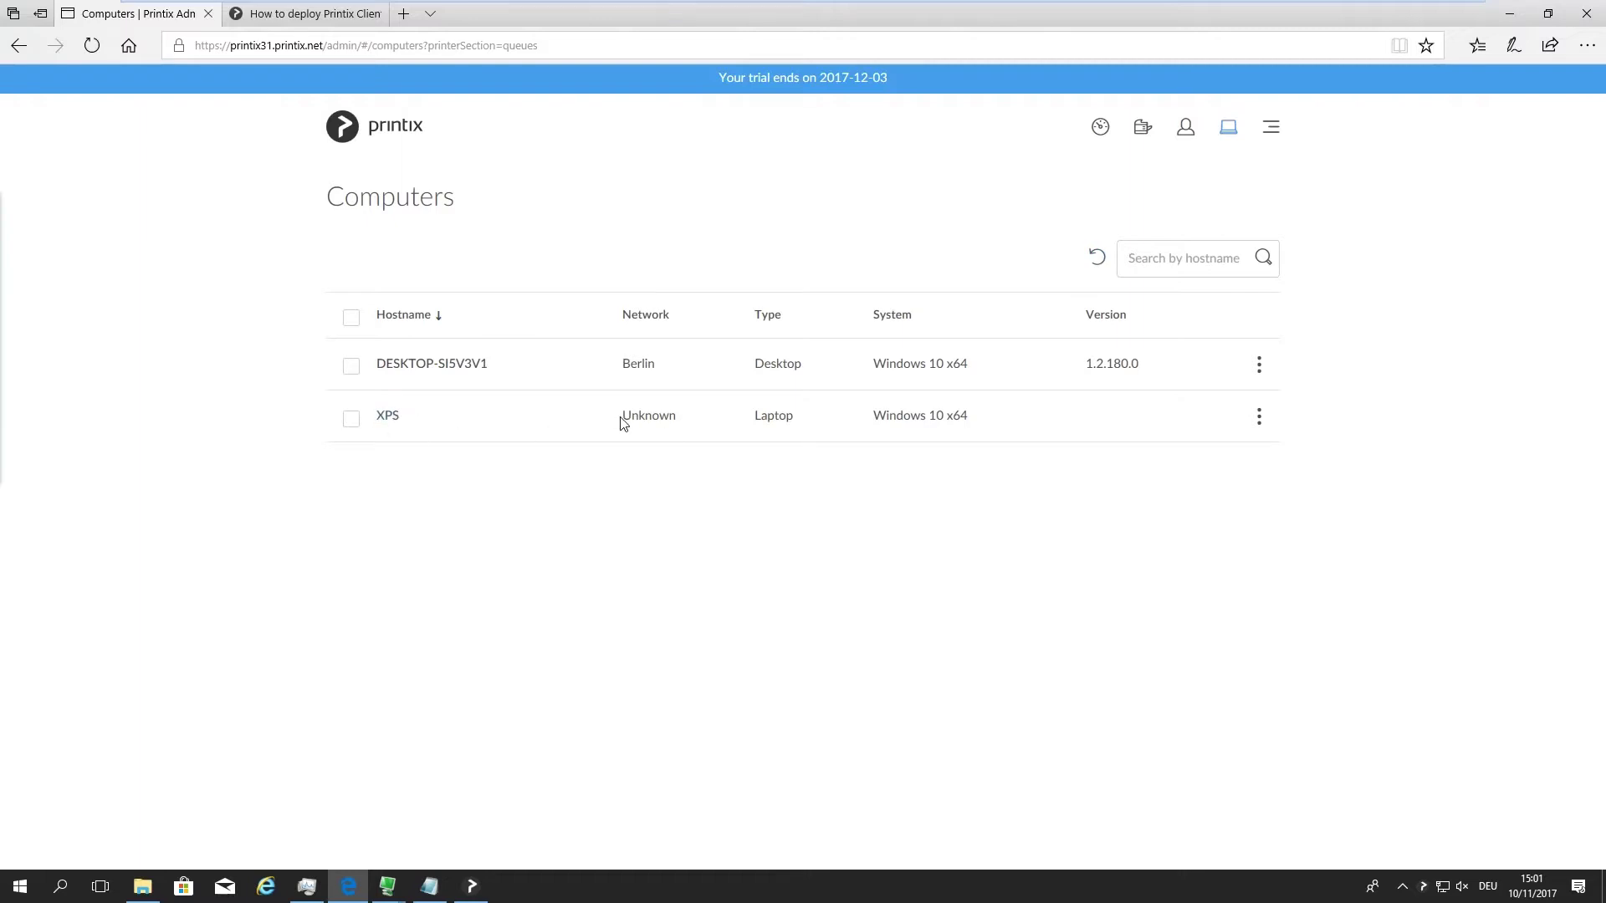
{"action": "left_click_drag", "start_coordinate": [622, 423], "coordinate": [670, 419]}
{"action": "left_click", "coordinate": [911, 500]}
{"action": "left_click", "coordinate": [1097, 258]}
- Add a network named 'Amsterdam' from the Networks page
{"action": "left_click", "coordinate": [1271, 132]}
{"action": "left_click", "coordinate": [1195, 341]}
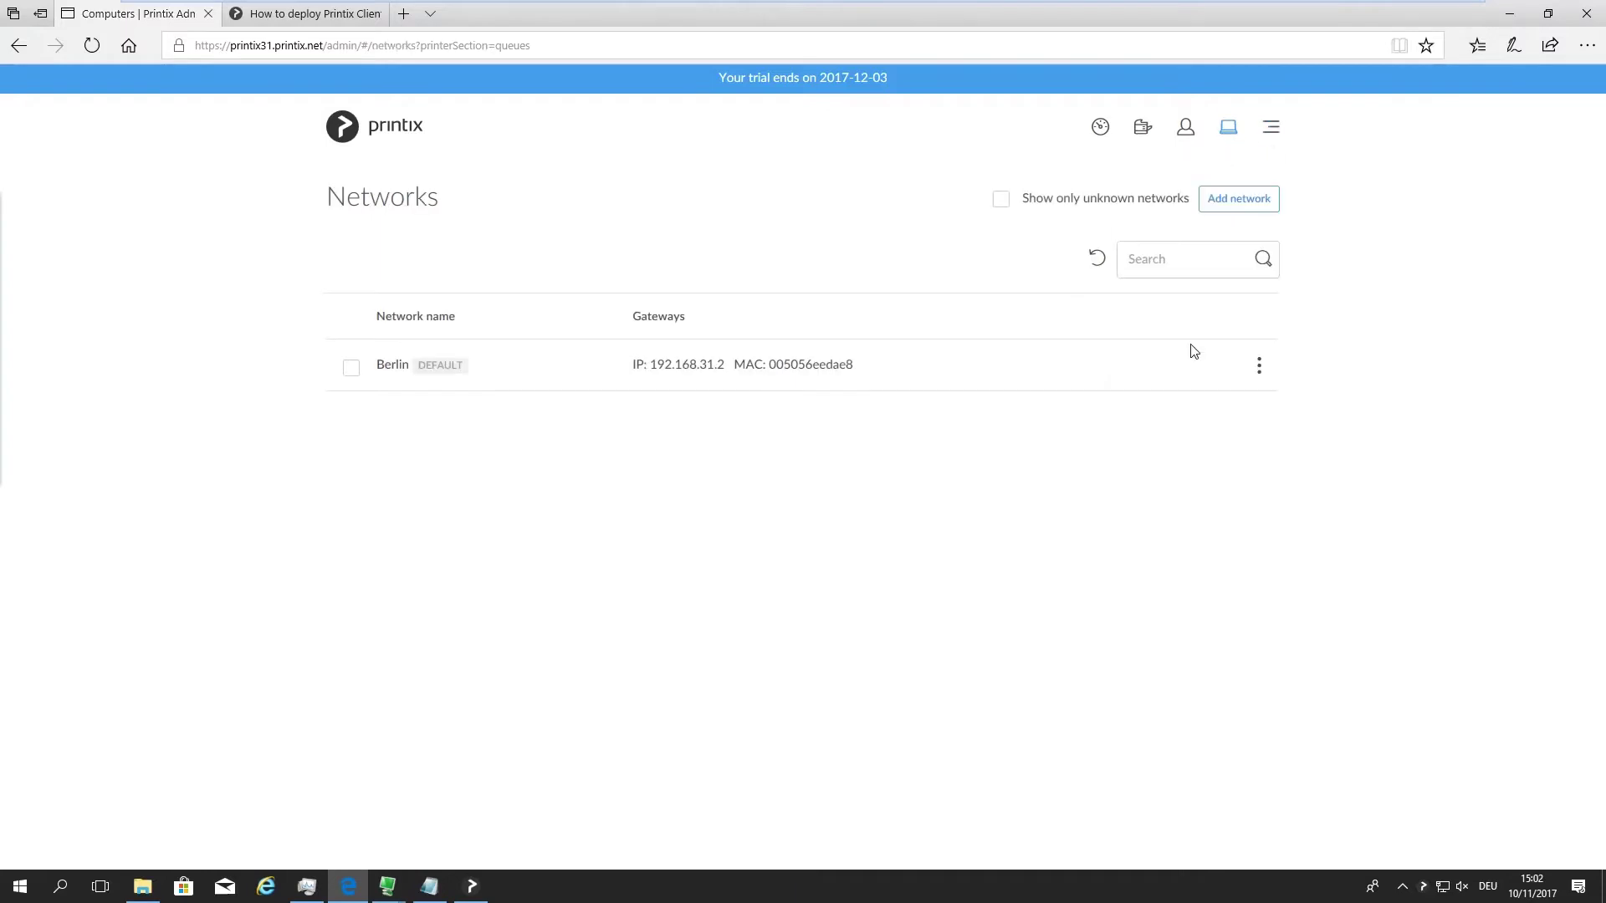
{"action": "left_click", "coordinate": [1241, 201]}
{"action": "left_click", "coordinate": [750, 199]}
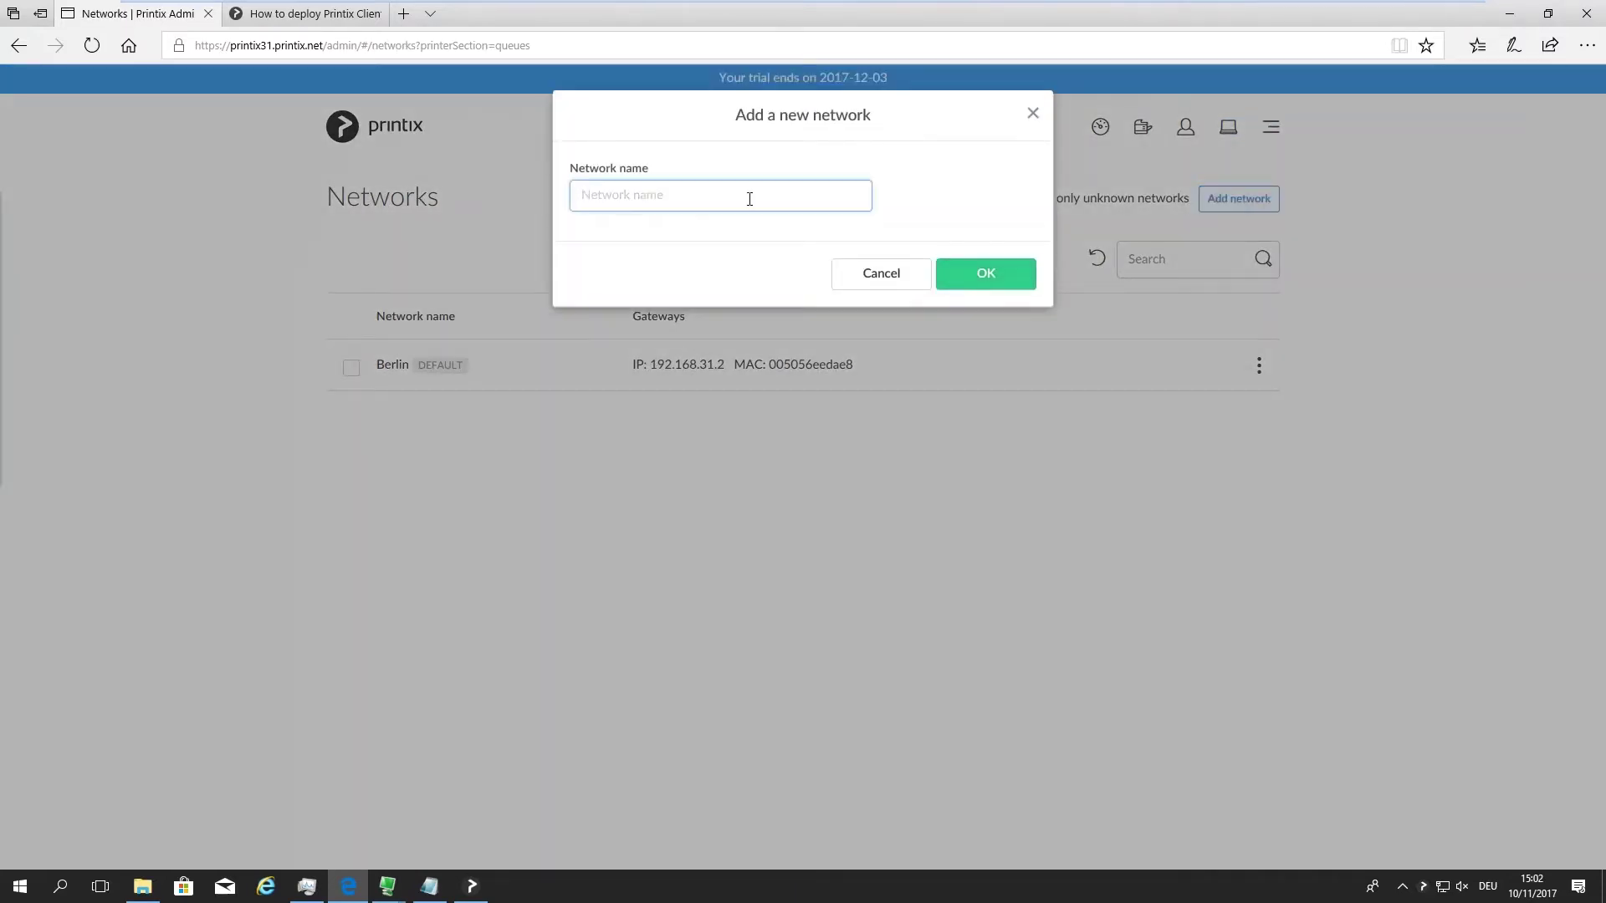
{"action": "type", "text": "Amsterdam"}
{"action": "left_click", "coordinate": [992, 274]}
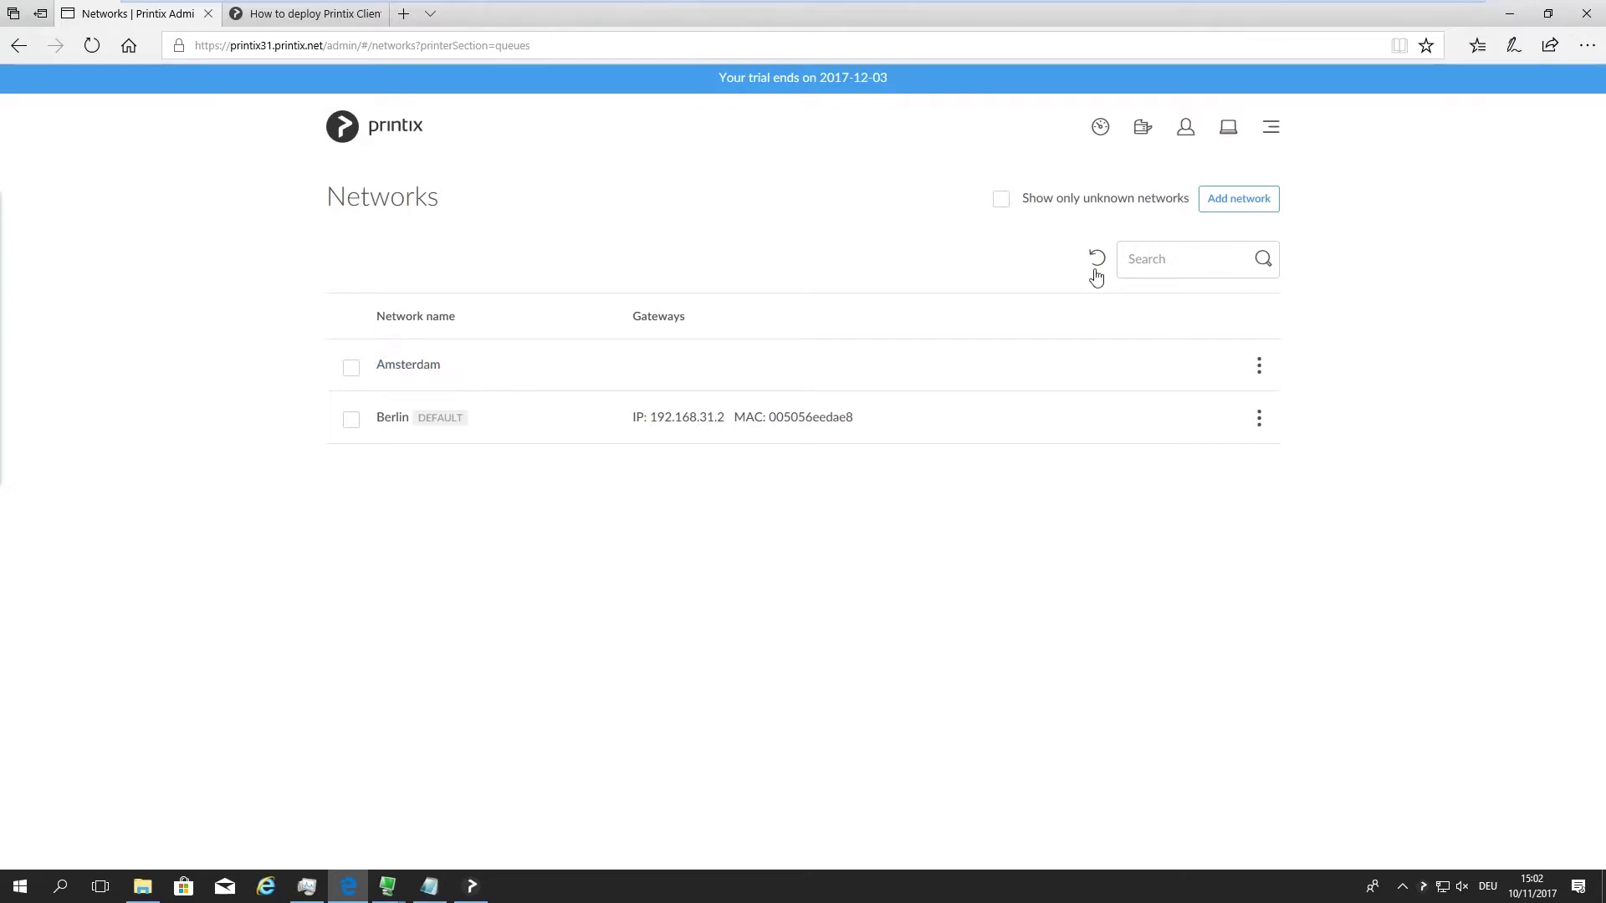
- Filter to unknown networks and highlight the unknown gateway address 192.168.189.1
{"action": "left_click", "coordinate": [1003, 203]}
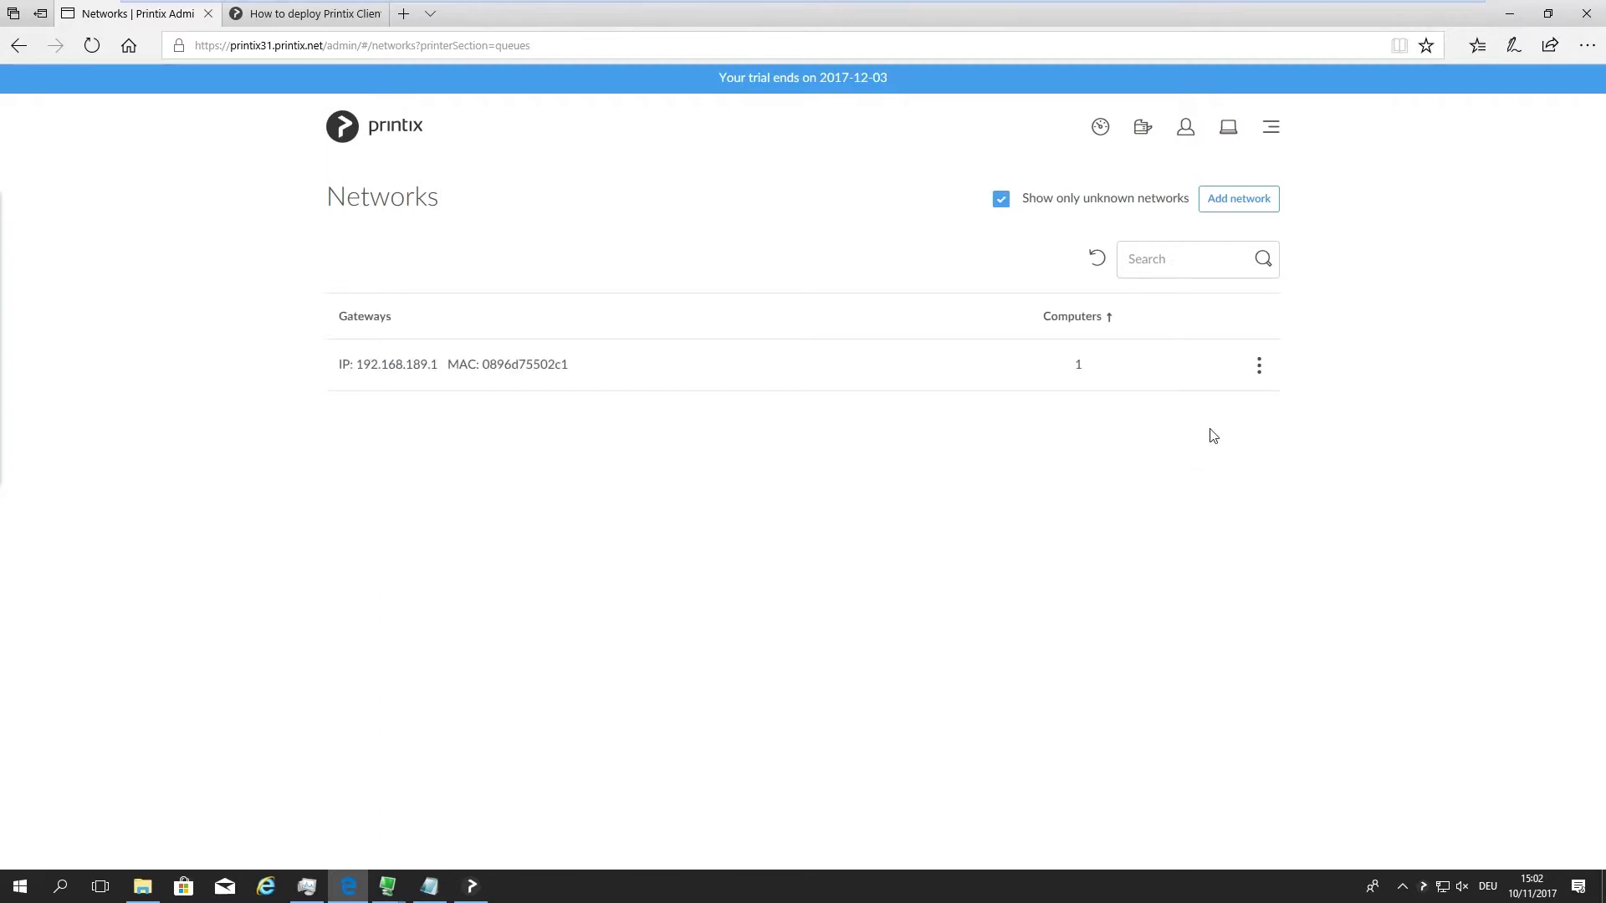
{"action": "left_click_drag", "start_coordinate": [586, 370], "coordinate": [333, 369]}
{"action": "left_click", "coordinate": [471, 373]}
{"action": "left_click_drag", "start_coordinate": [409, 365], "coordinate": [428, 369]}
{"action": "left_click", "coordinate": [500, 363]}
- Add gateway 192.168.189.1 to the Amsterdam network, then show all networks again
{"action": "left_click", "coordinate": [1260, 368]}
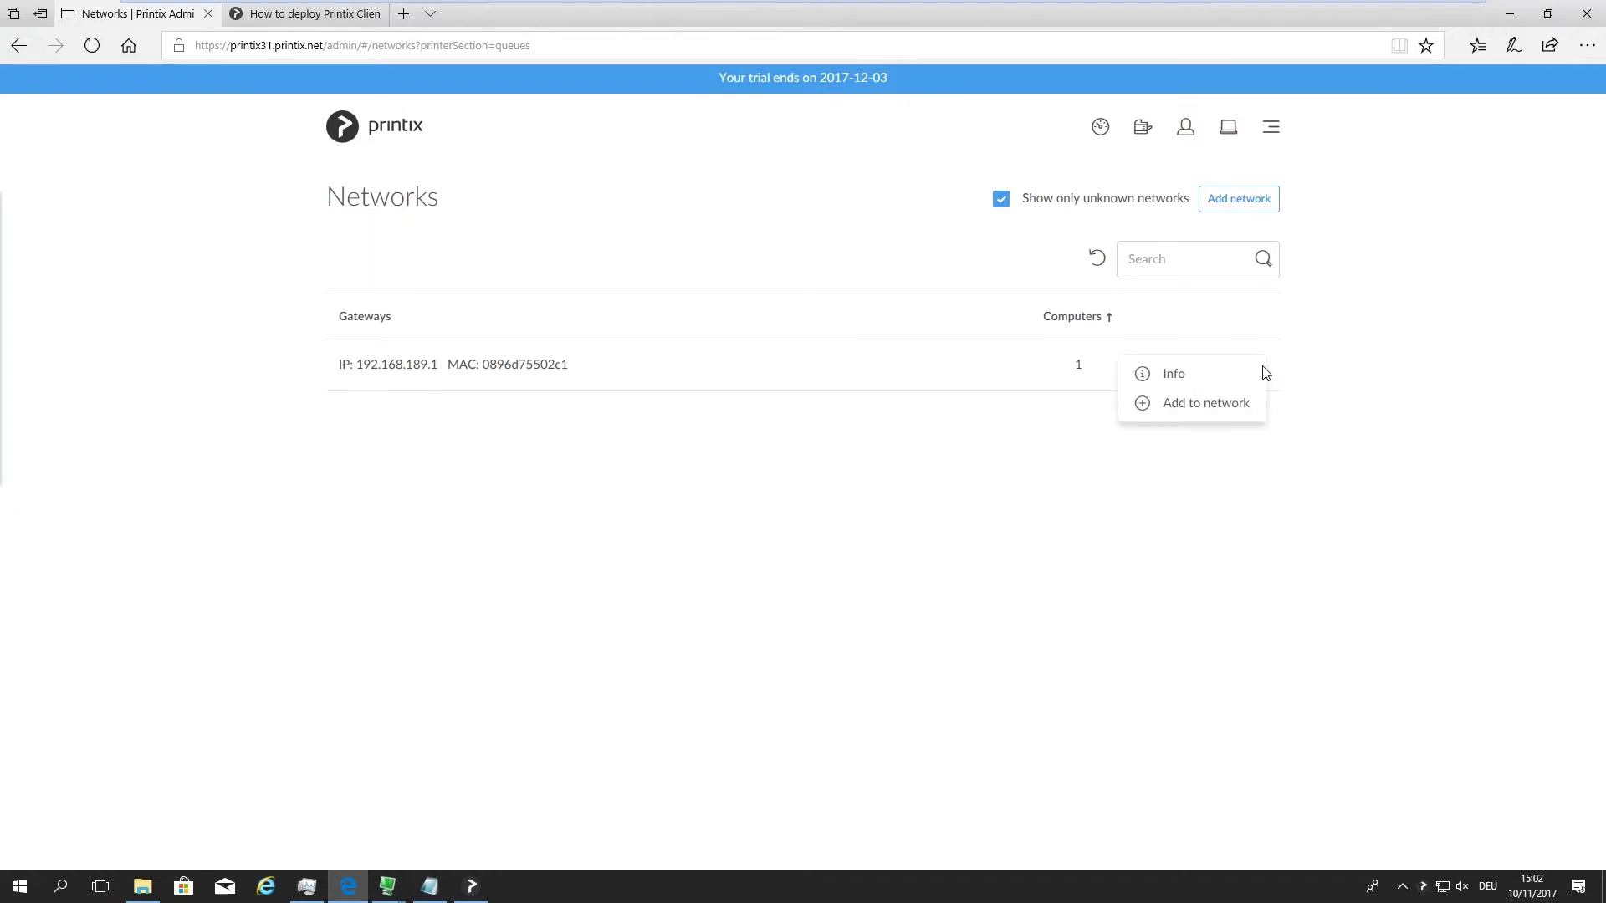
{"action": "left_click", "coordinate": [1192, 404]}
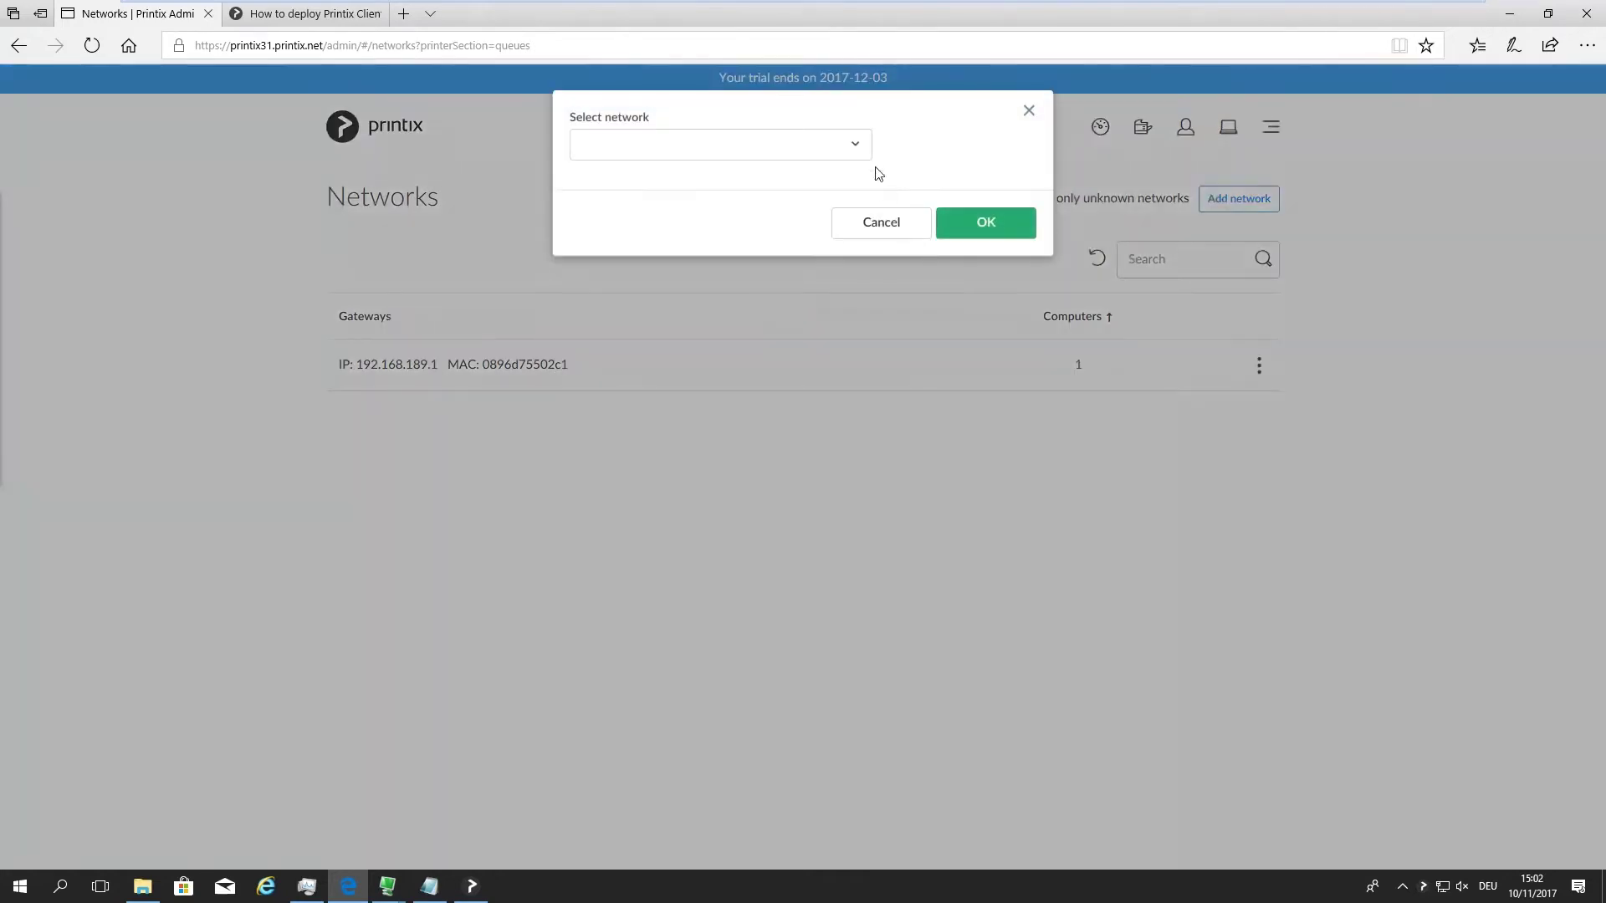
{"action": "left_click", "coordinate": [858, 146]}
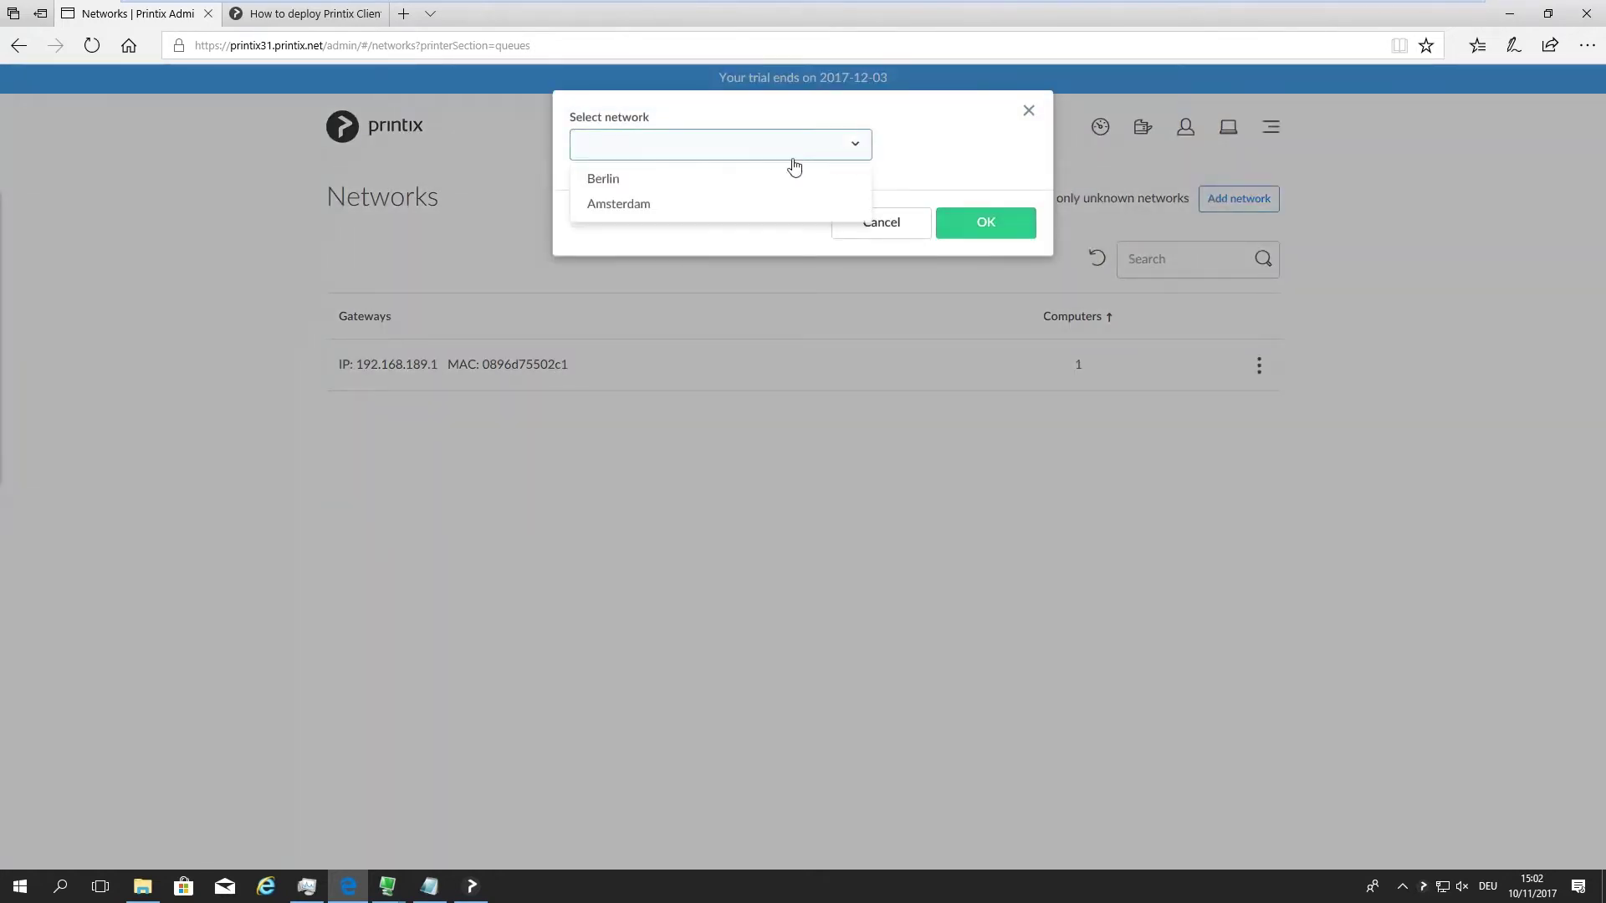
{"action": "left_click", "coordinate": [631, 205]}
{"action": "left_click", "coordinate": [988, 231]}
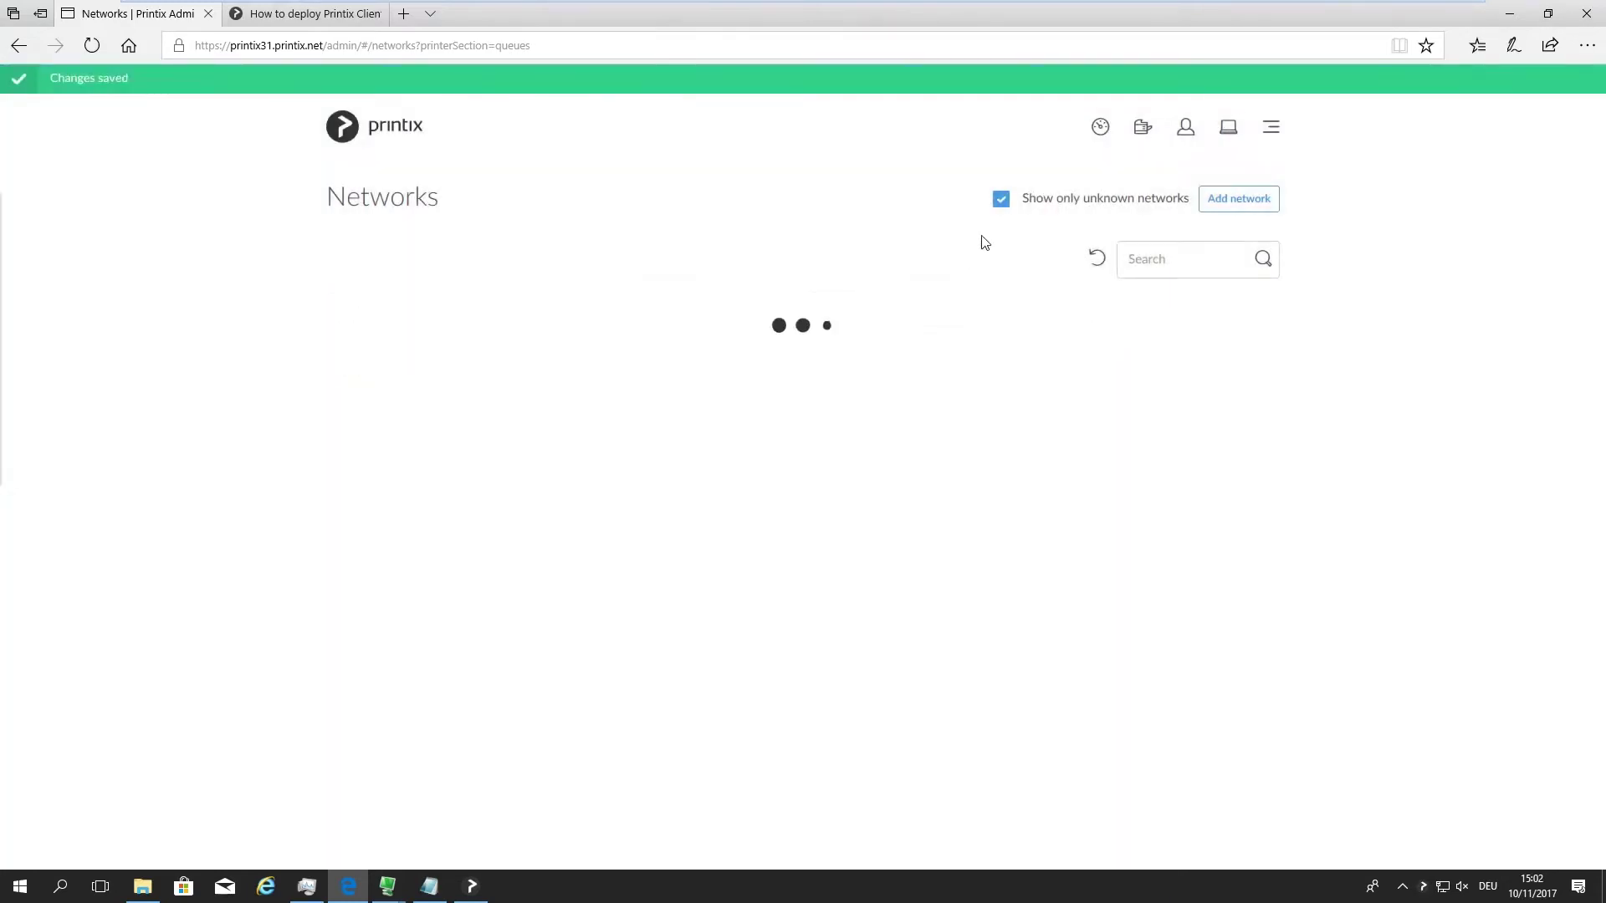
{"action": "left_click", "coordinate": [1001, 199]}
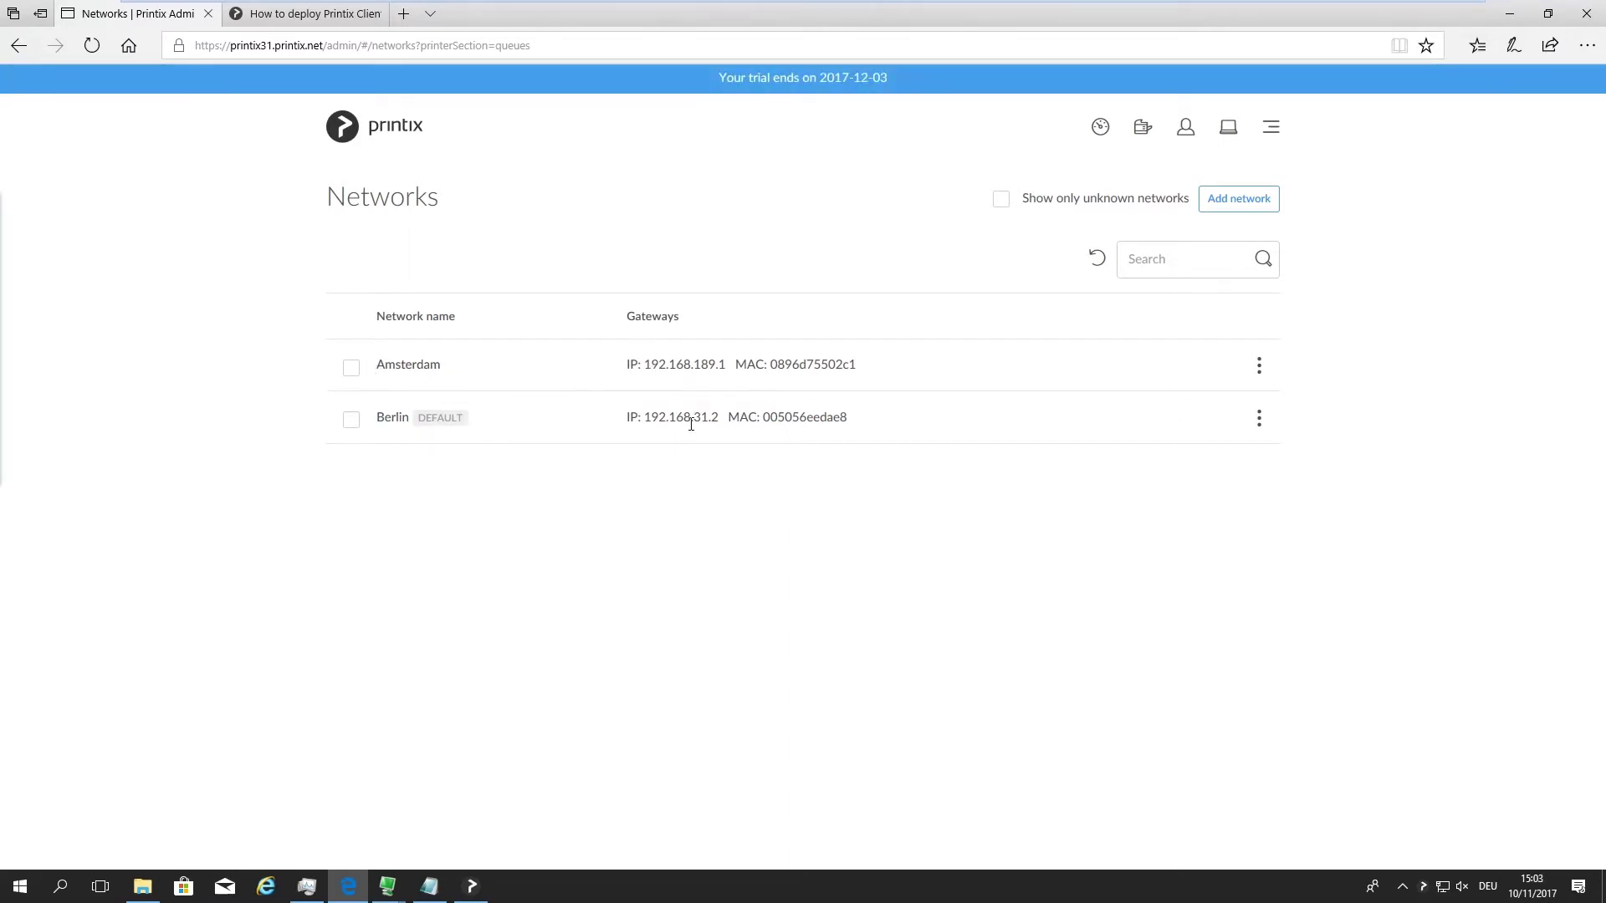
- Run printer discovery on the Amsterdam network, which finds 2 printers
{"action": "left_click", "coordinate": [1149, 132]}
{"action": "left_click", "coordinate": [1156, 200]}
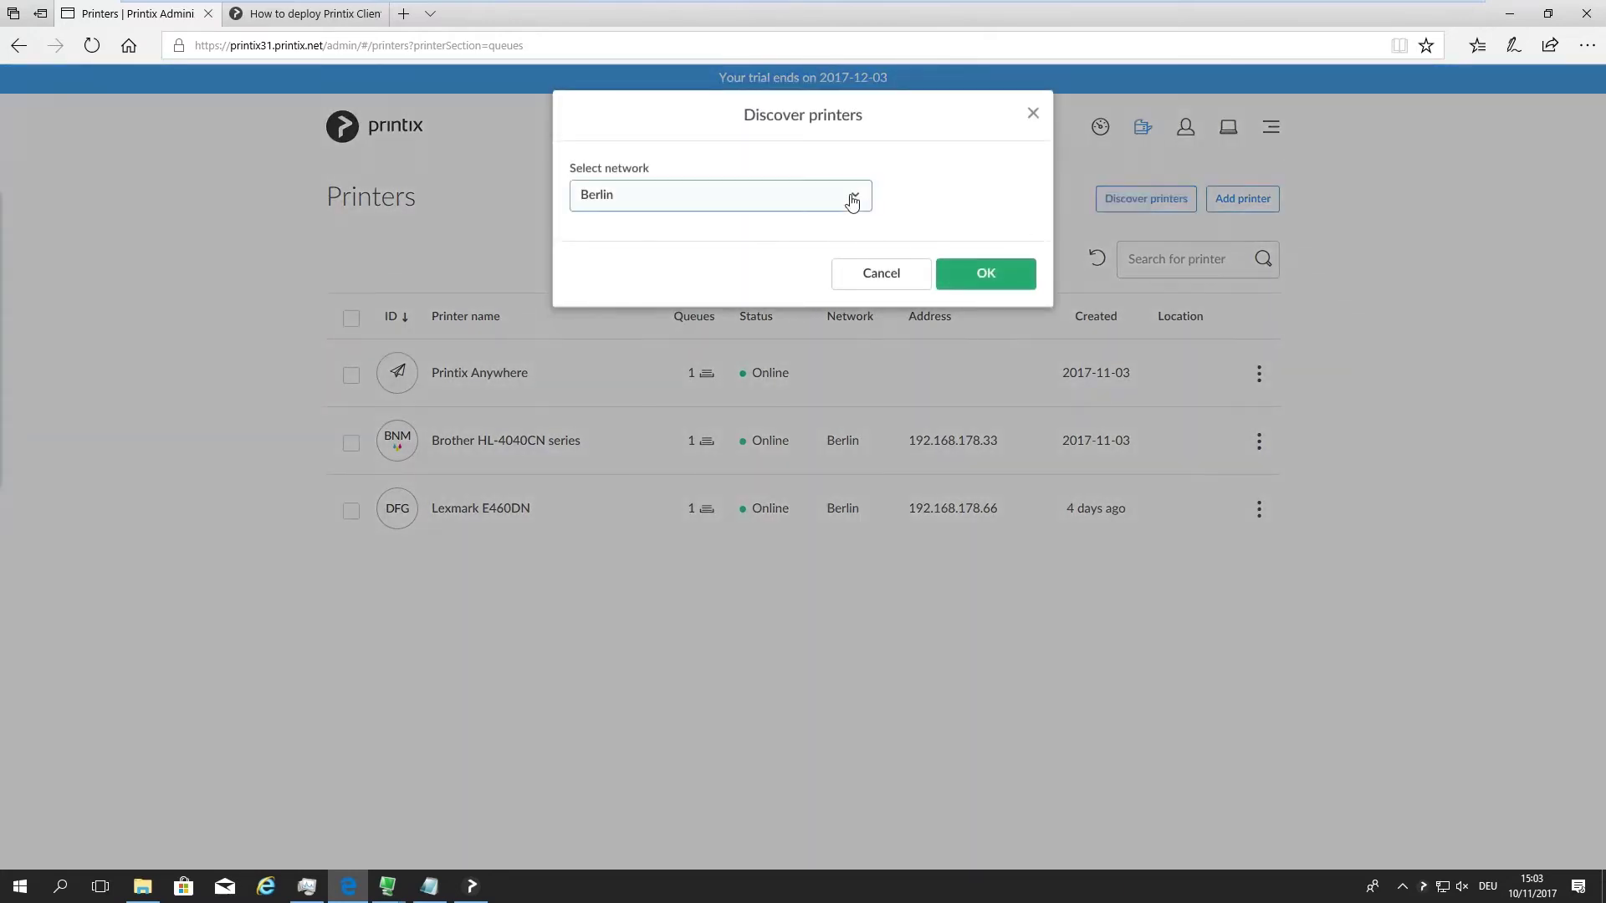
{"action": "left_click", "coordinate": [856, 201]}
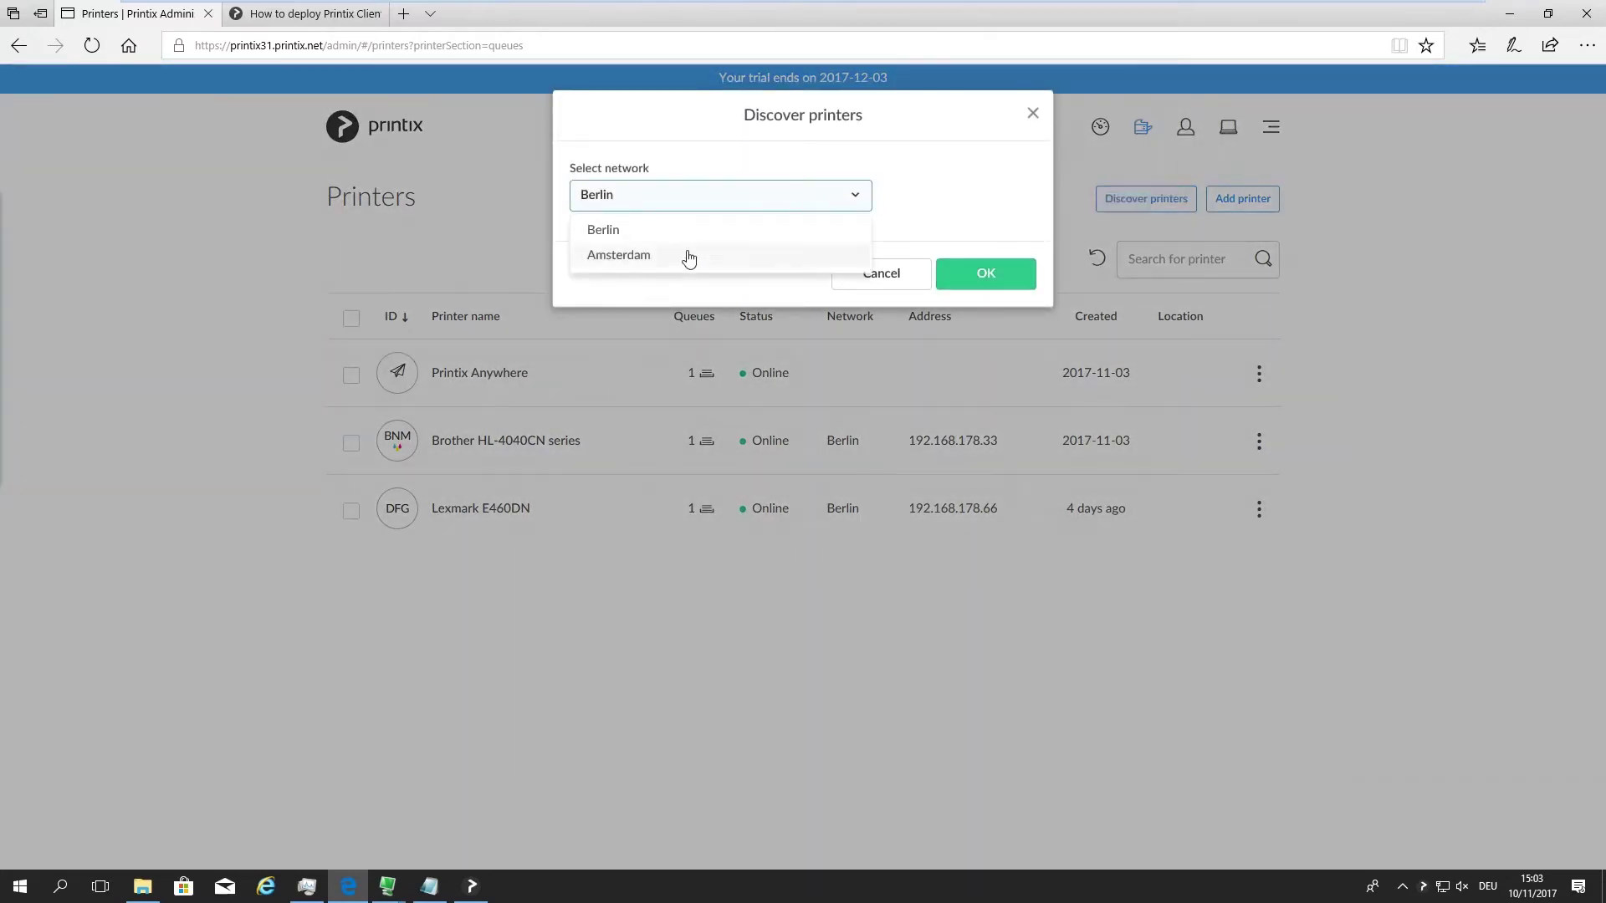
{"action": "left_click", "coordinate": [635, 259]}
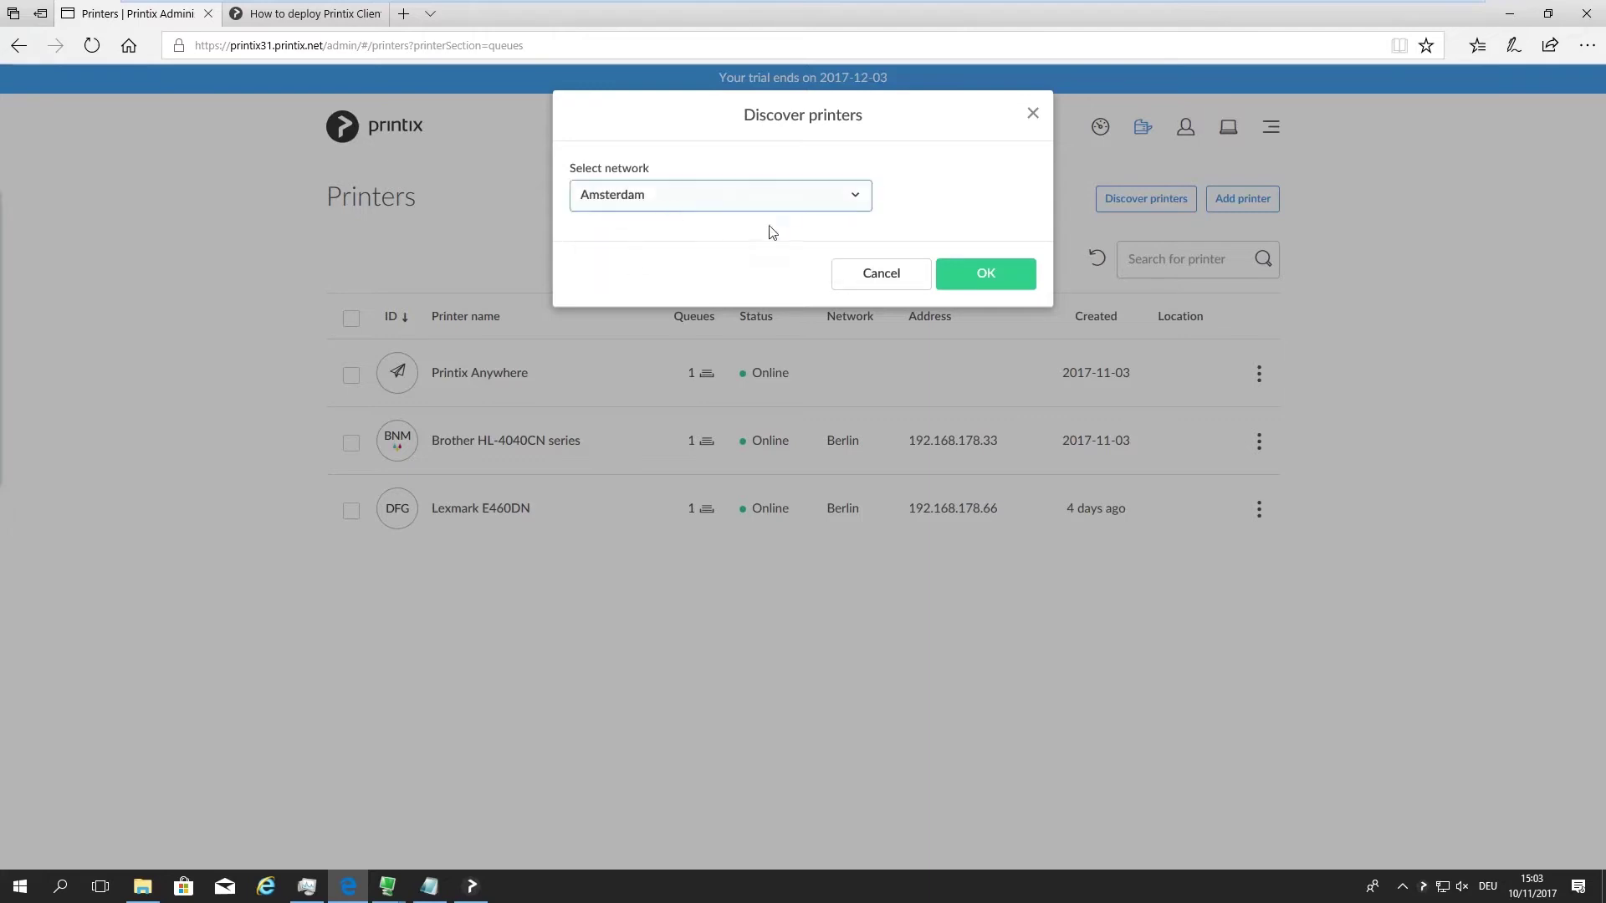
{"action": "left_click", "coordinate": [992, 280]}
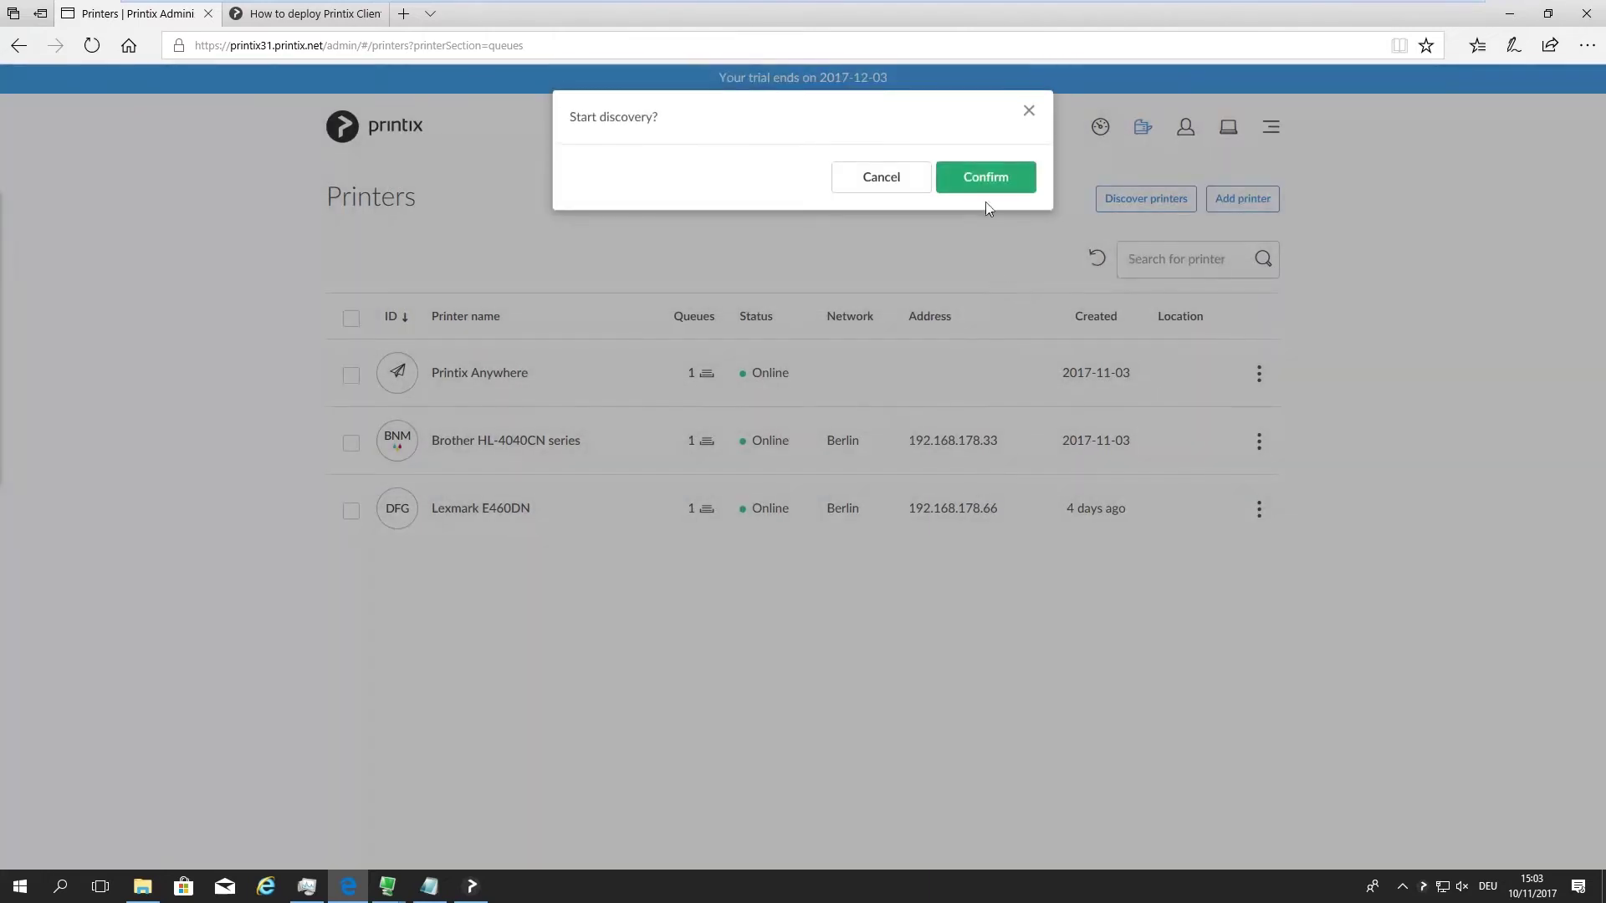
{"action": "left_click", "coordinate": [987, 180]}
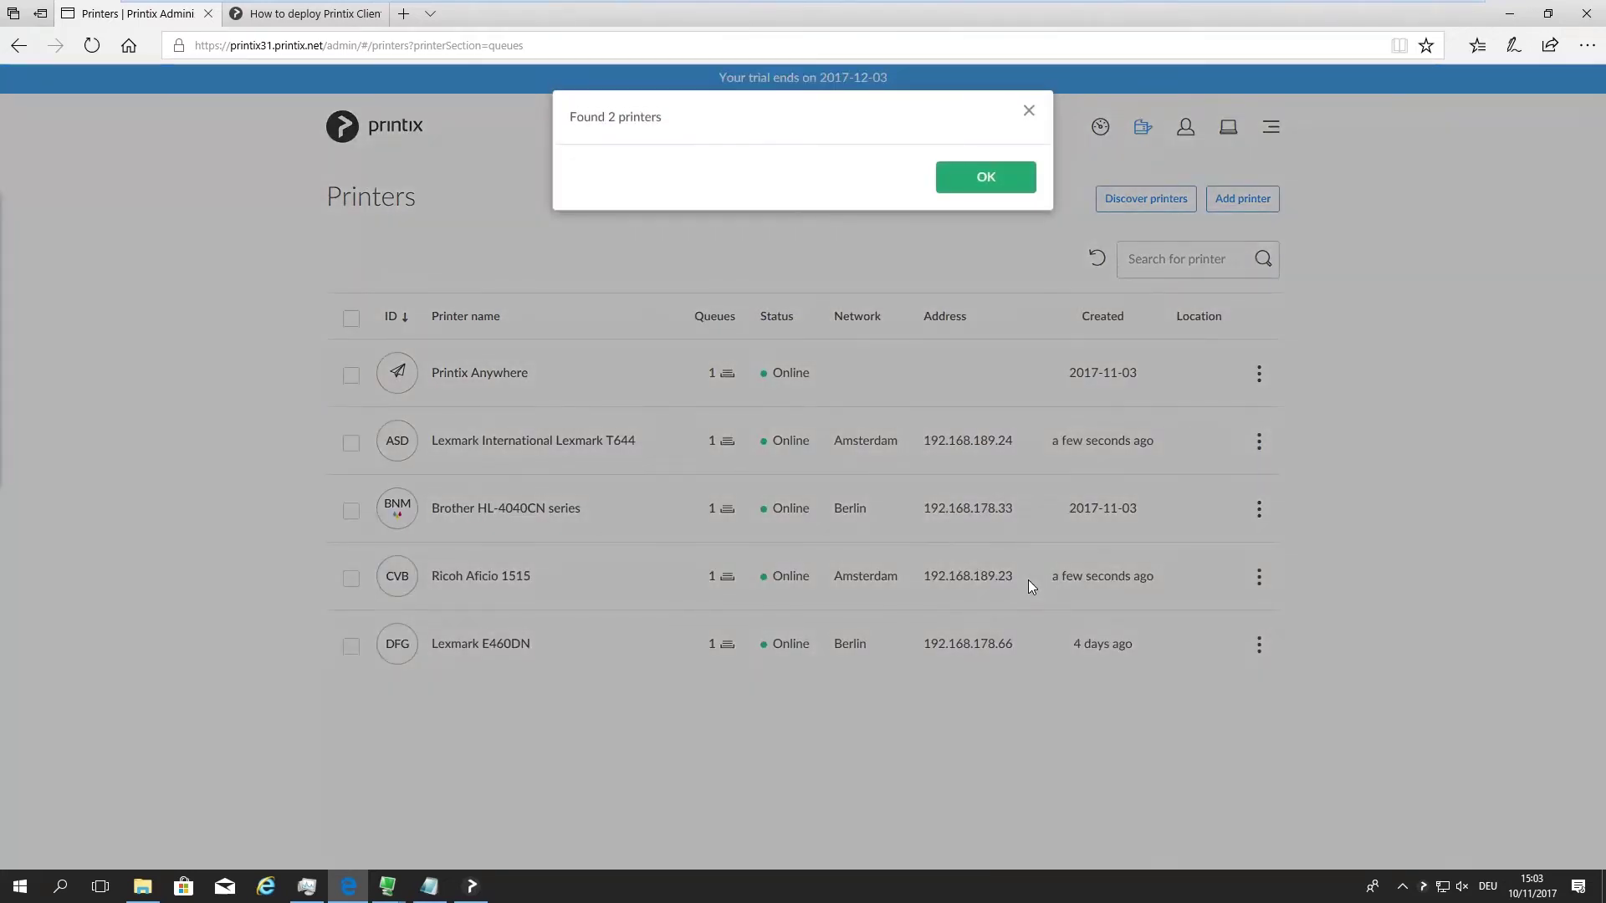
{"action": "left_click", "coordinate": [1010, 184]}
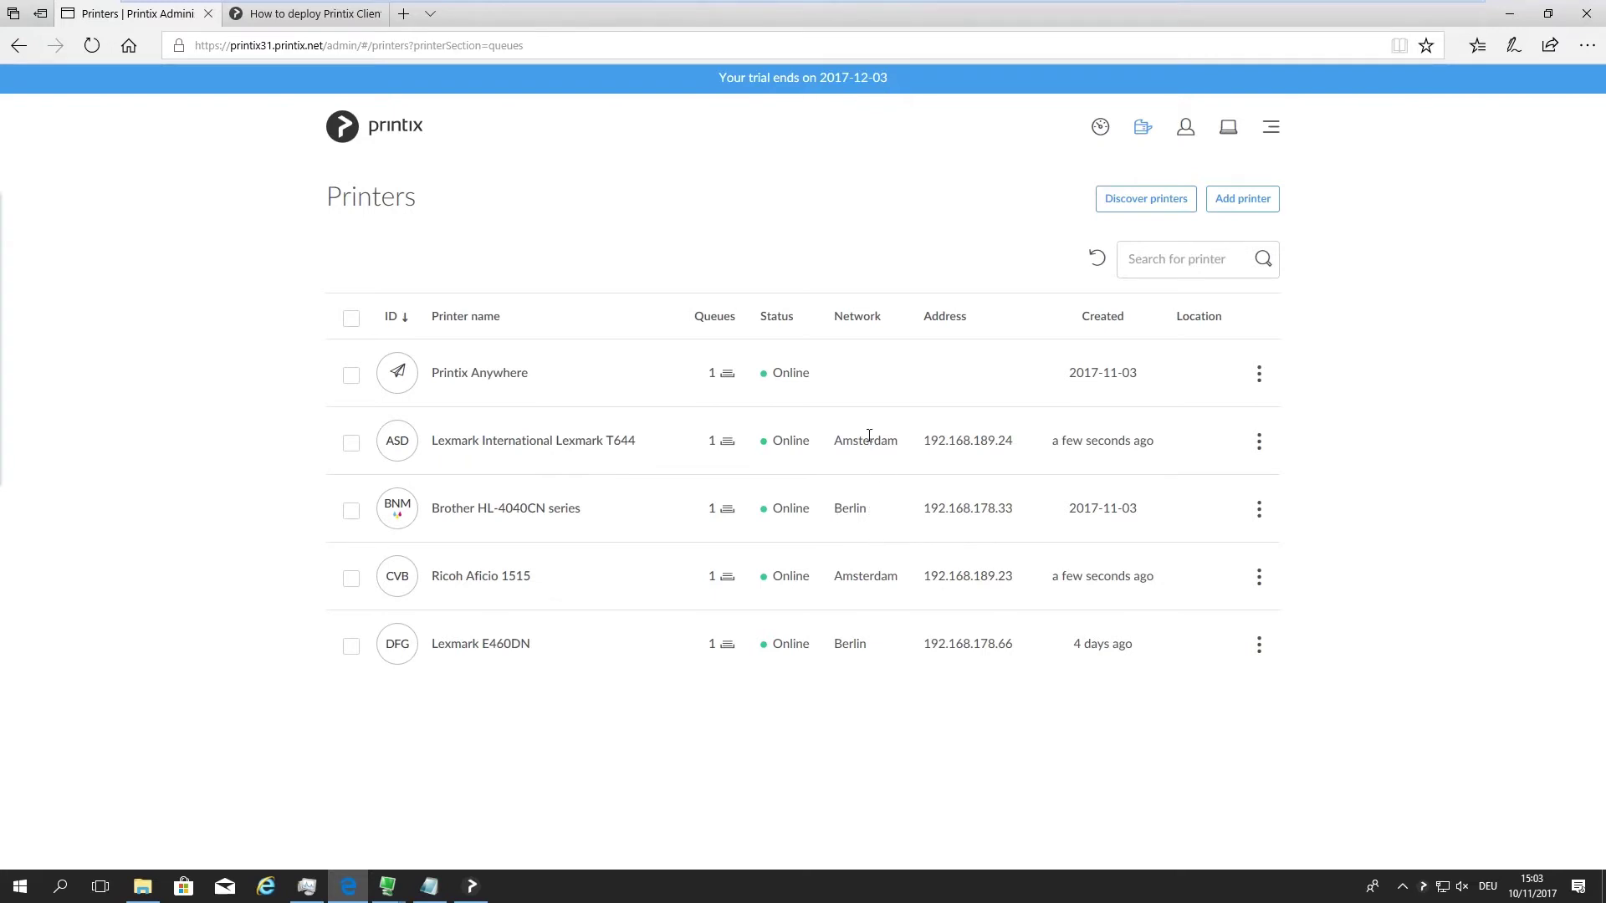
- Sort the printer list by Network and highlight the new Ricoh Aficio 1515 and Lexmark T644
{"action": "left_click", "coordinate": [847, 317]}
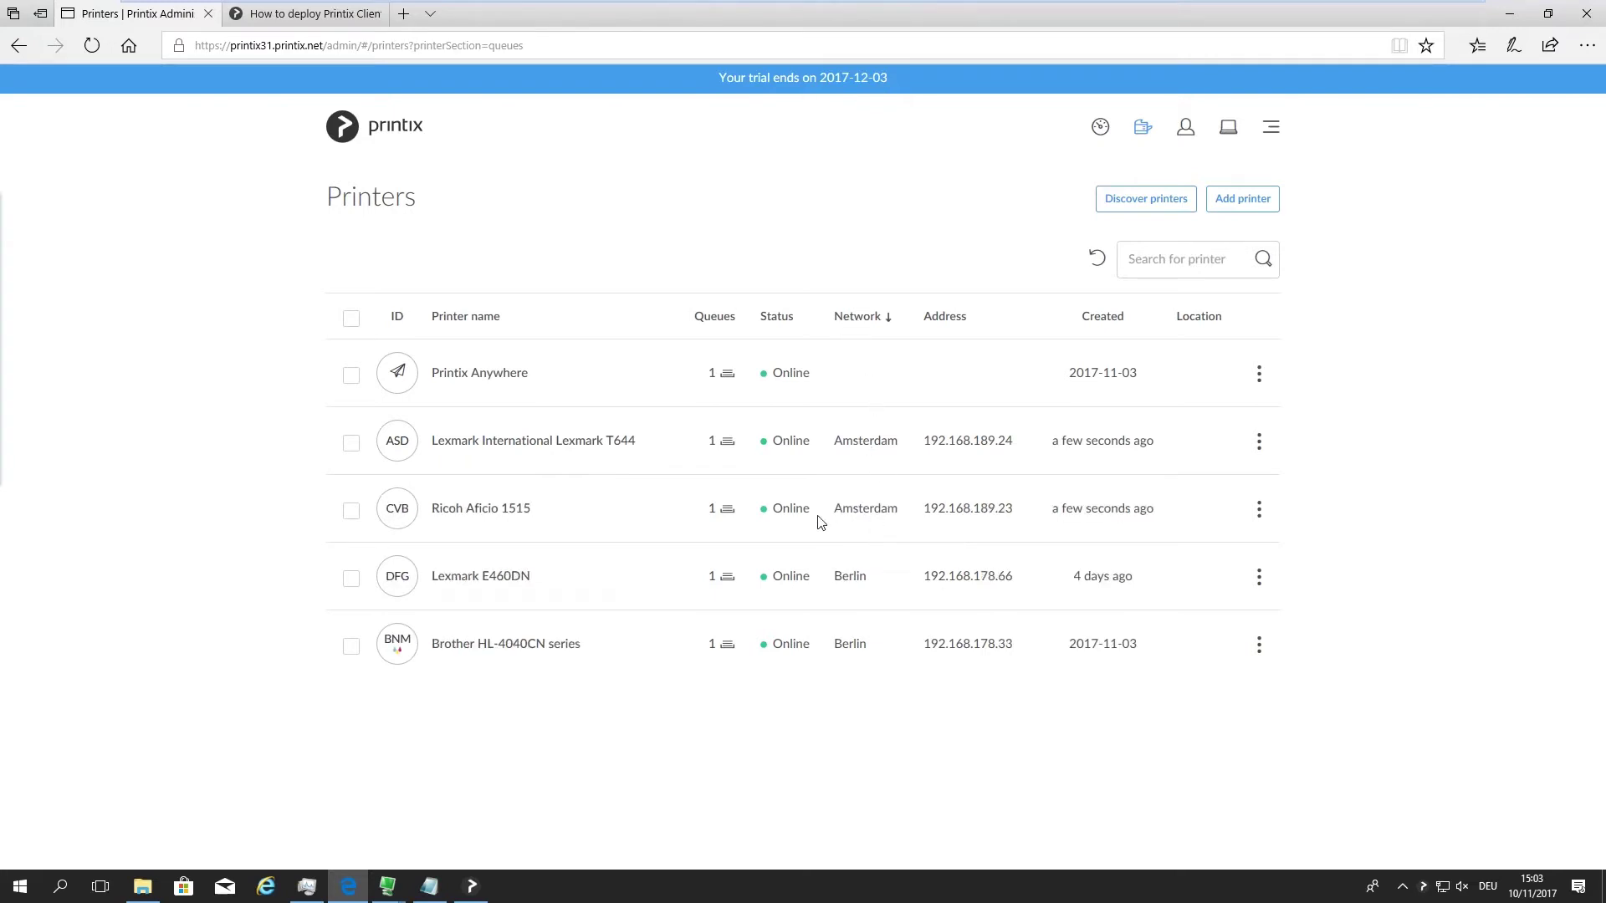
{"action": "left_click_drag", "start_coordinate": [548, 512], "coordinate": [430, 509]}
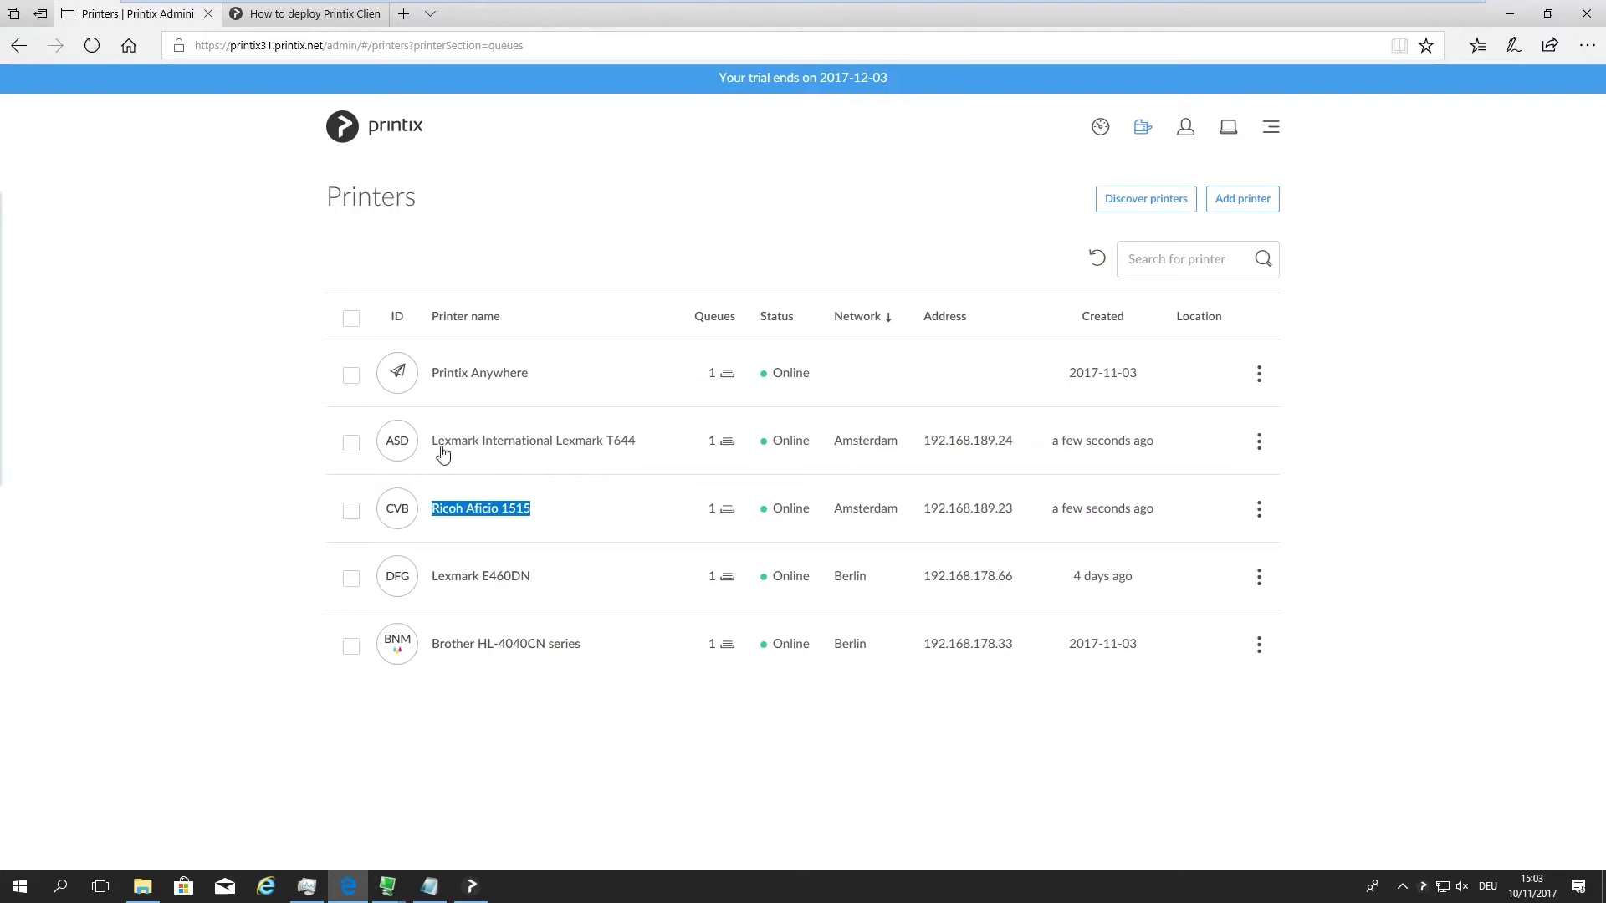
{"action": "left_click_drag", "start_coordinate": [642, 441], "coordinate": [478, 449]}
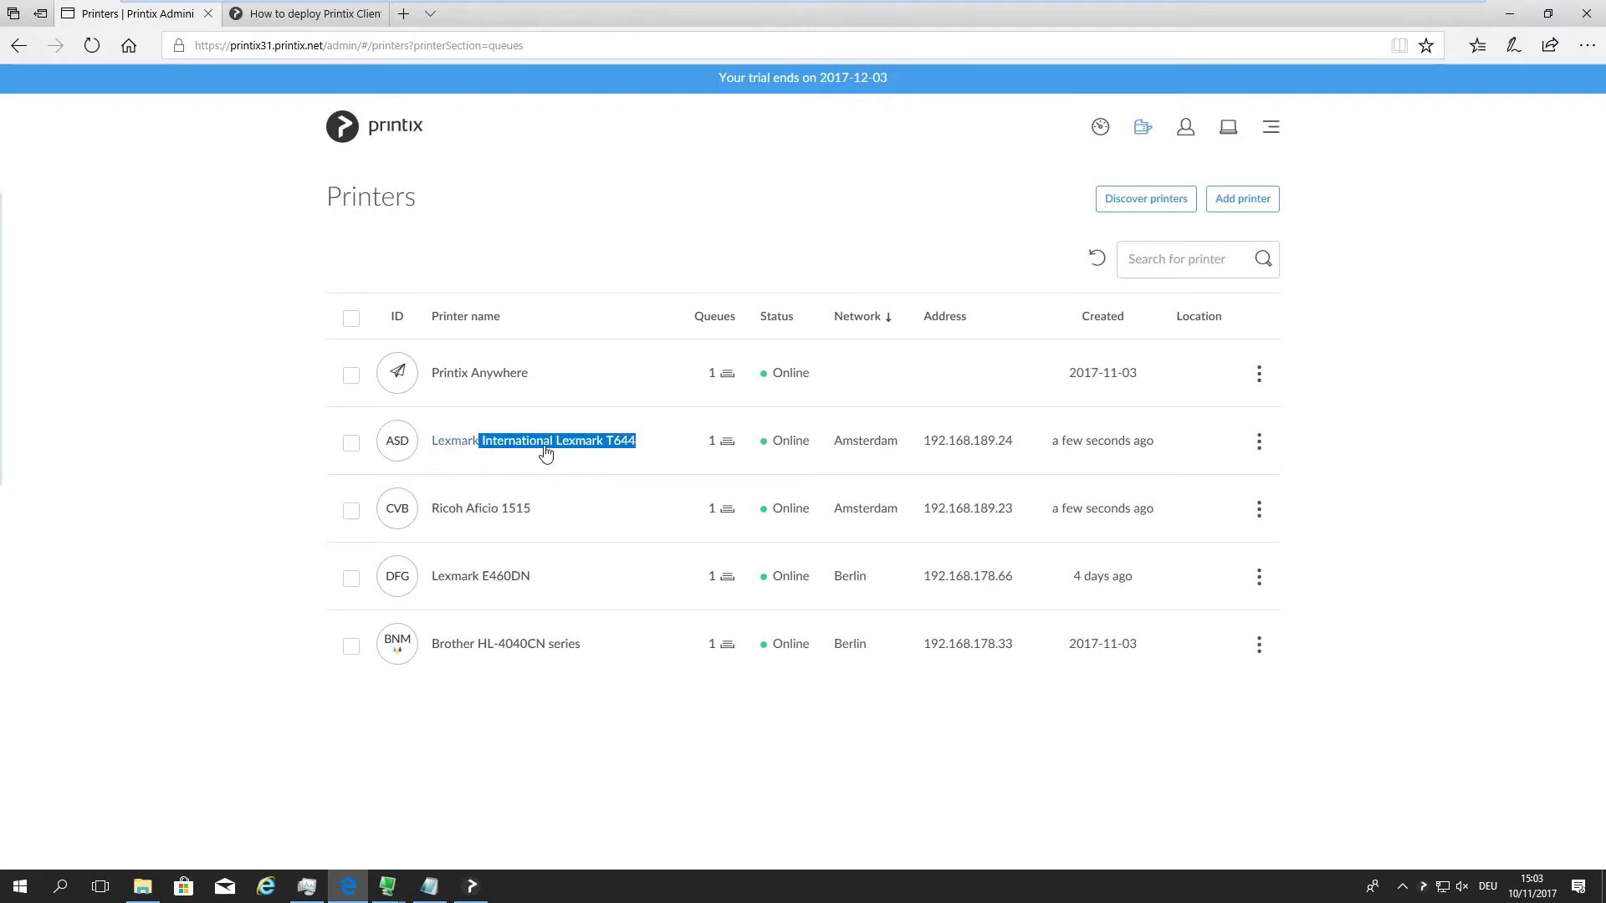
{"action": "left_click", "coordinate": [1320, 483]}
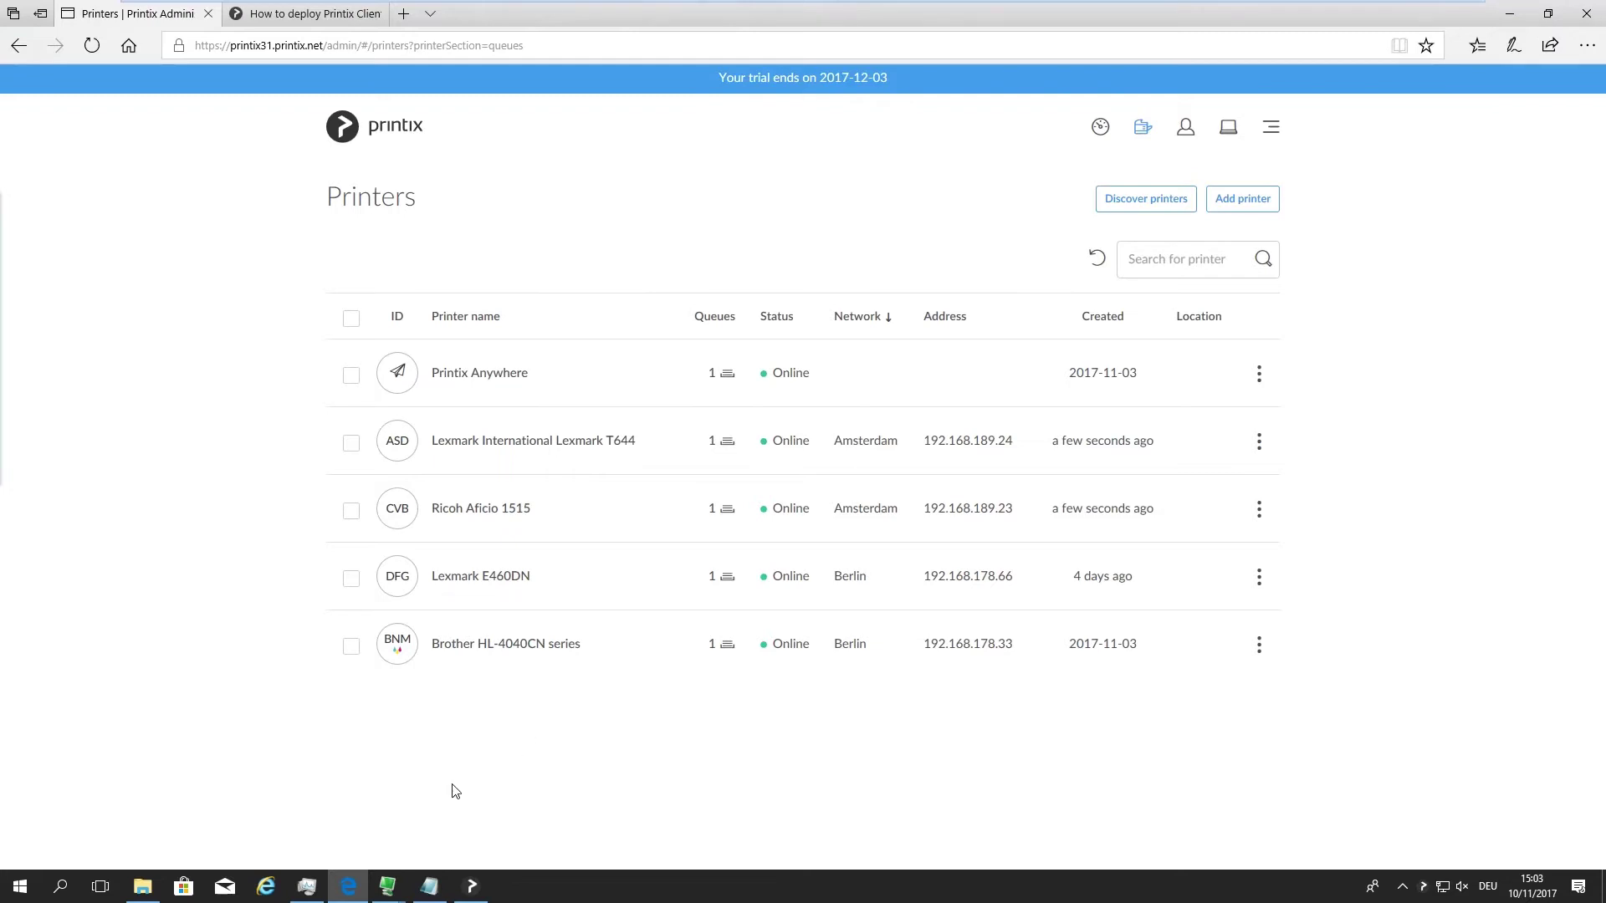
{"action": "right_click", "coordinate": [1424, 888]}
{"action": "left_click", "coordinate": [1237, 694]}
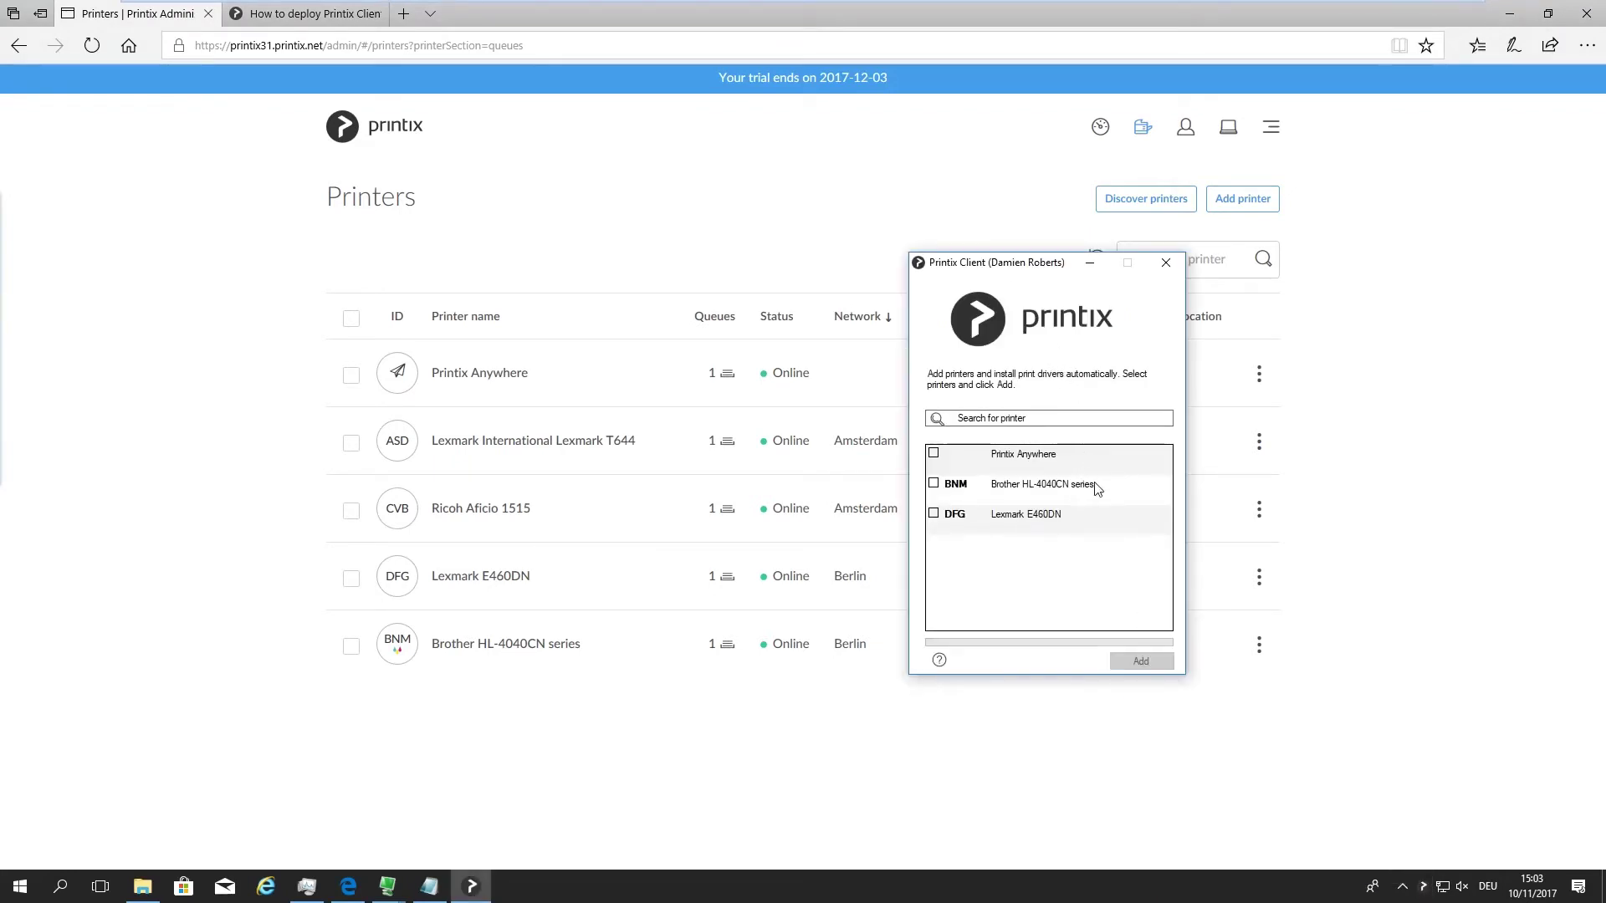
{"action": "mouse_move", "coordinate": [1068, 523]}
{"action": "left_click", "coordinate": [388, 886]}
{"action": "left_click", "coordinate": [414, 817]}
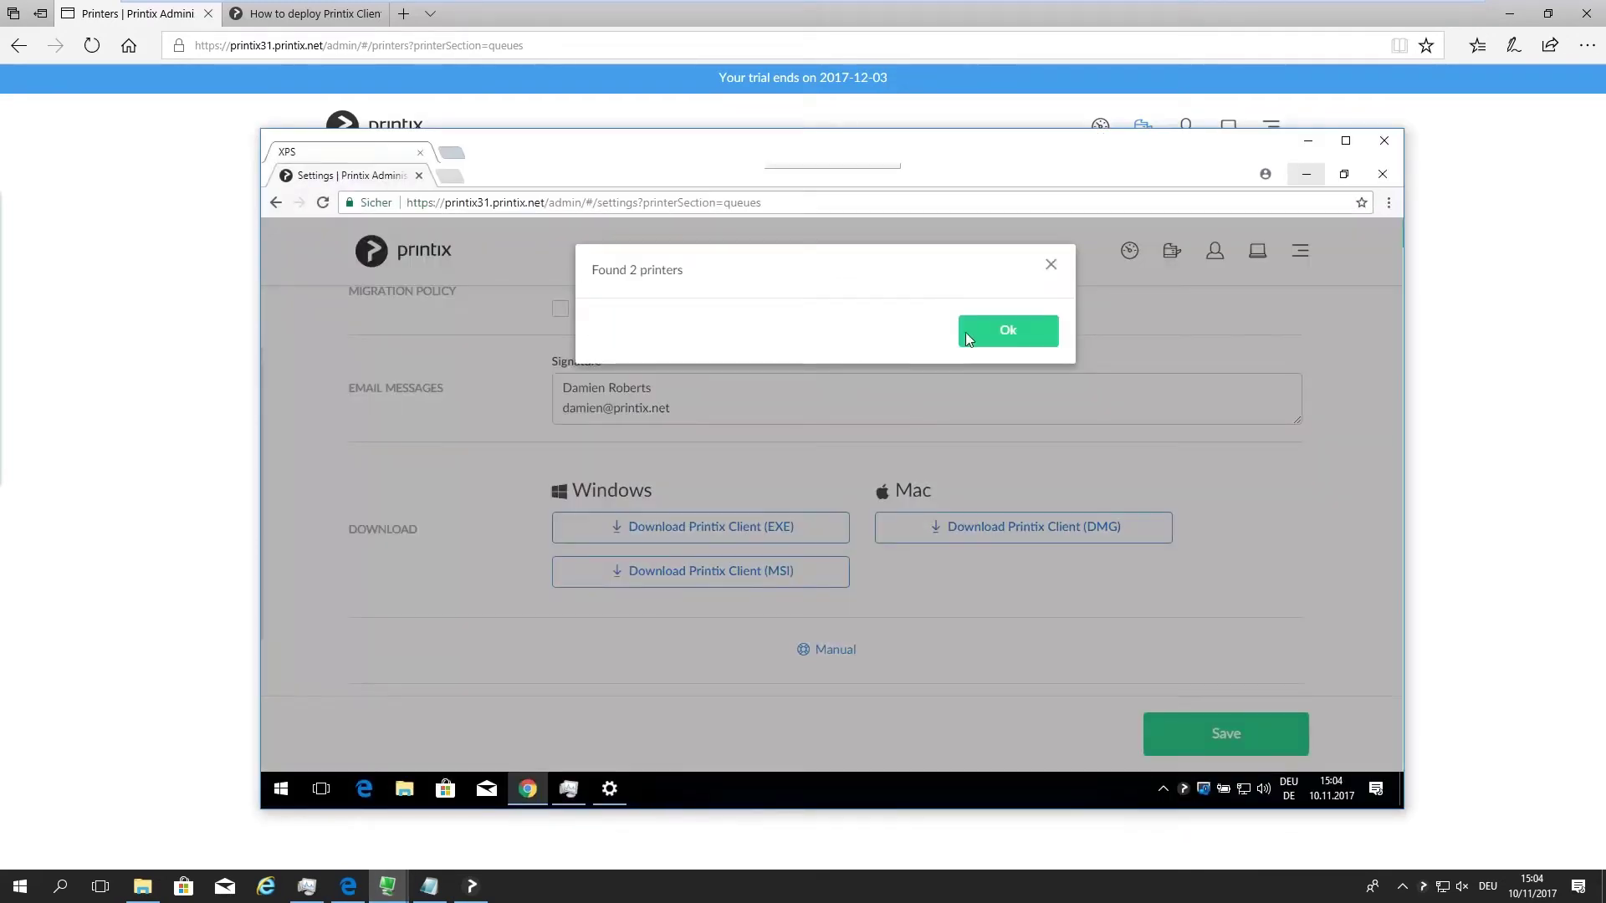
{"action": "left_click", "coordinate": [1007, 333]}
{"action": "right_click", "coordinate": [1183, 792]}
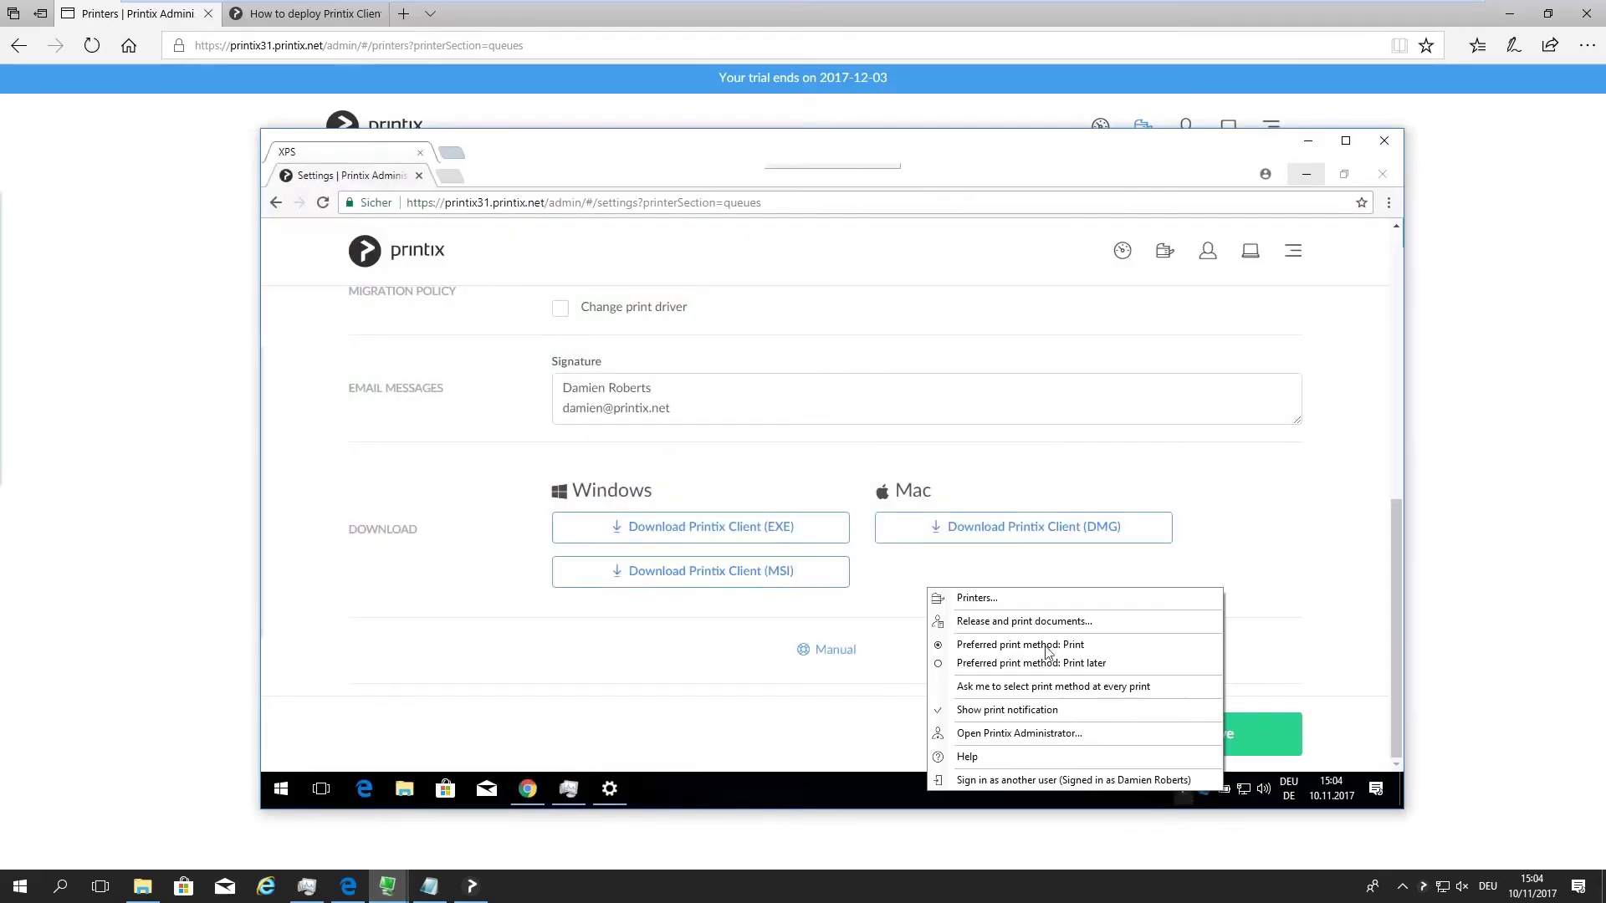
{"action": "left_click", "coordinate": [1006, 599]}
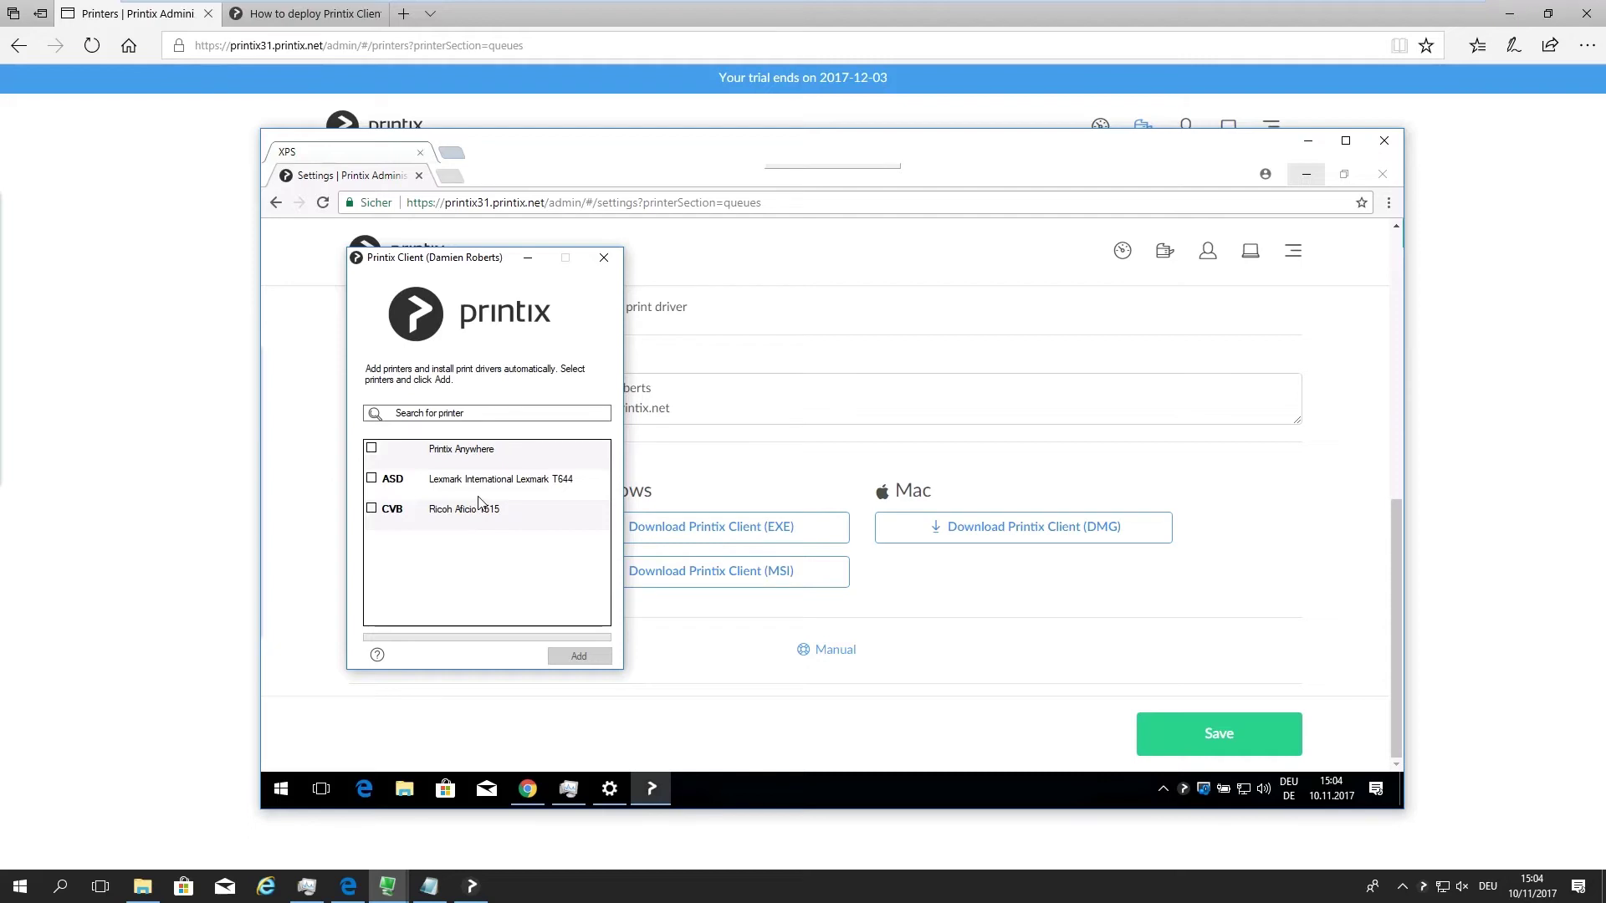
{"action": "mouse_move", "coordinate": [483, 515]}
{"action": "left_click", "coordinate": [234, 471]}
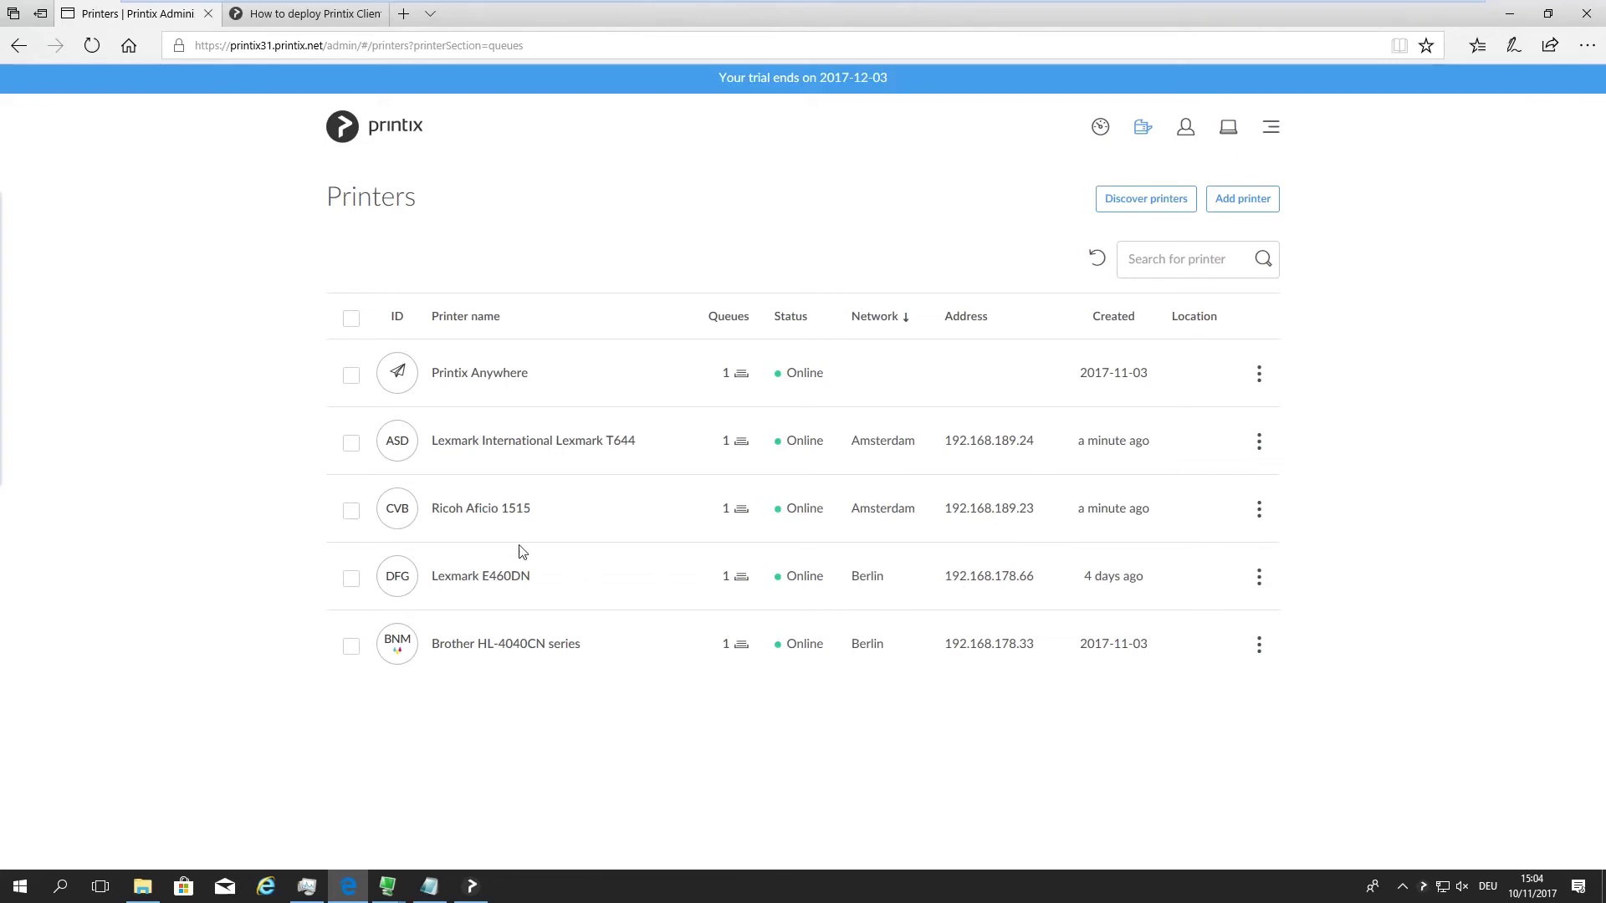
- Tick 'Enable printing via the cloud' on the Ricoh Aficio 1515 print queue and save
{"action": "left_click", "coordinate": [493, 511]}
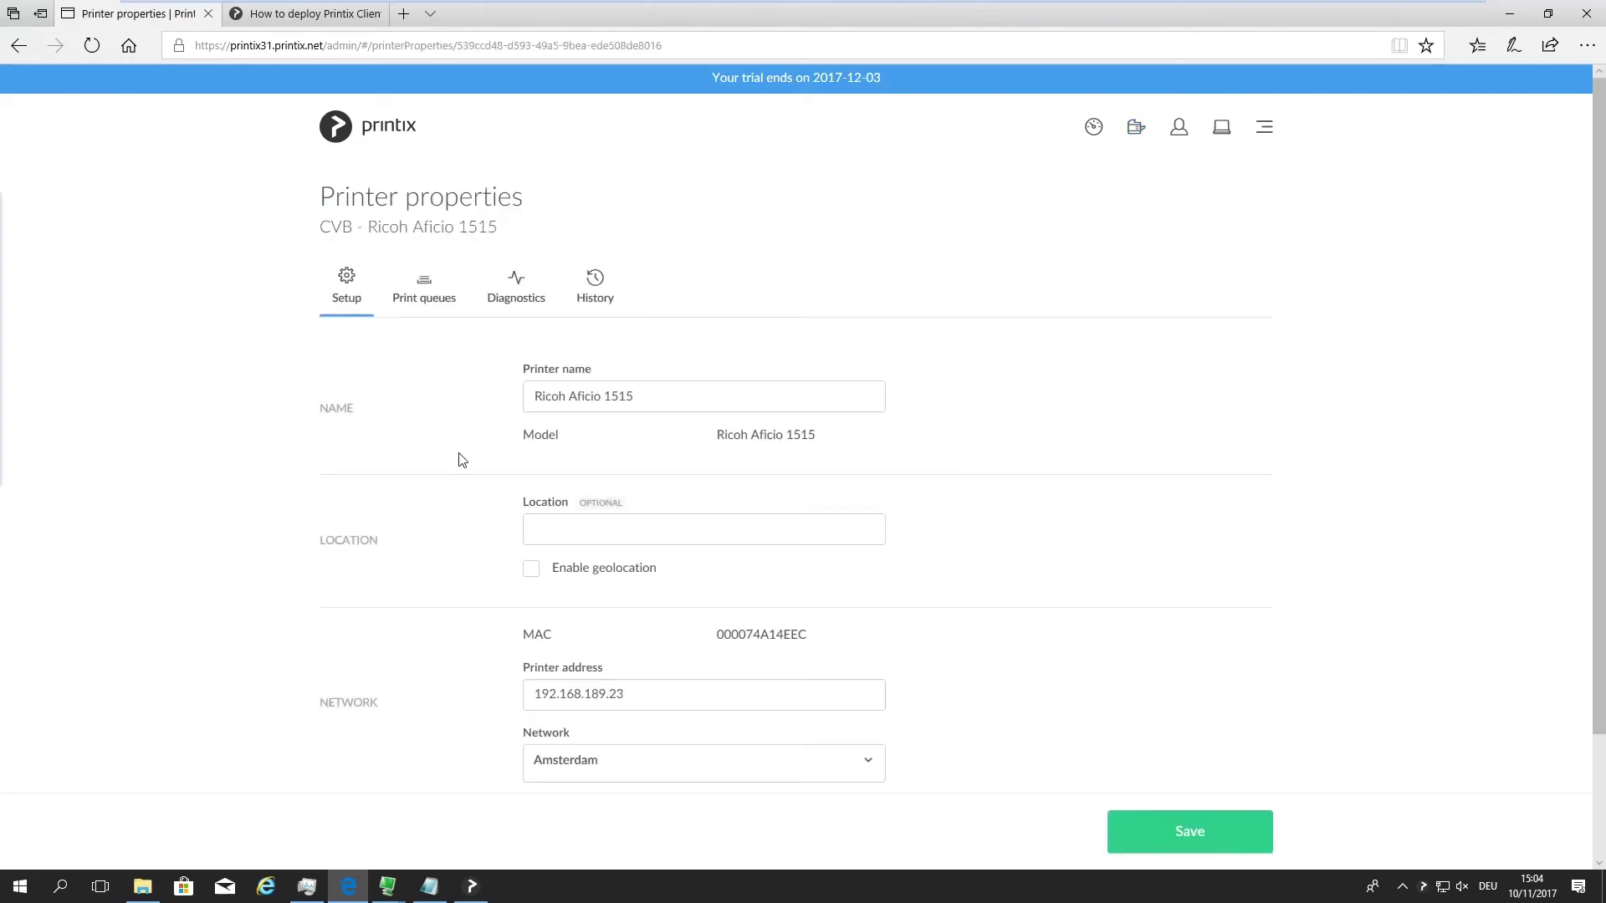
{"action": "left_click", "coordinate": [421, 308]}
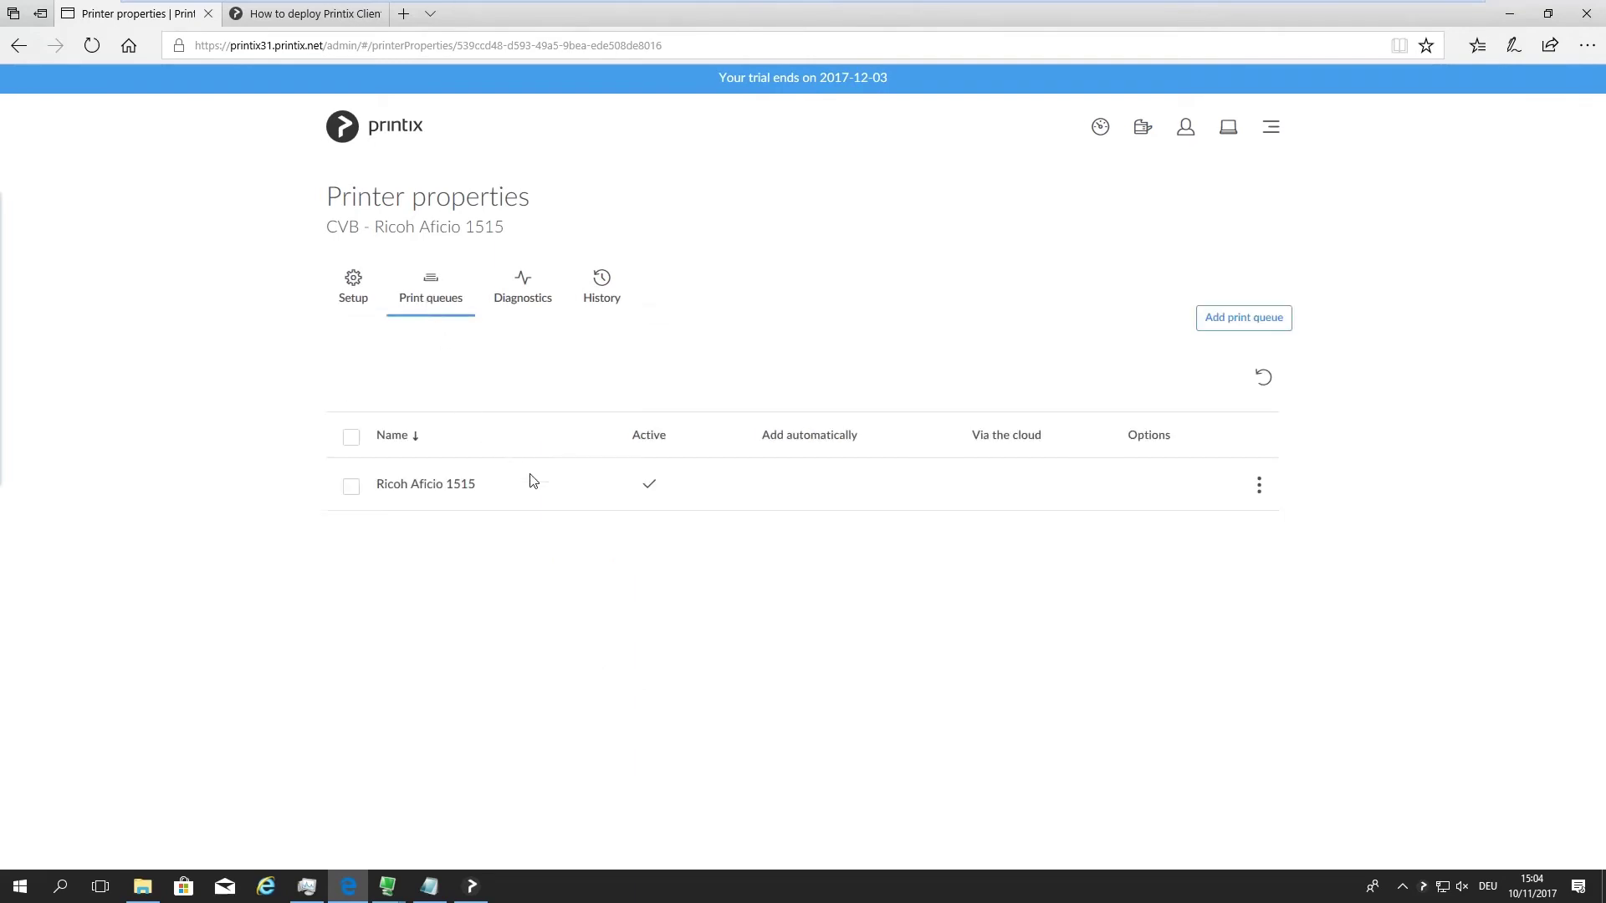
{"action": "left_click", "coordinate": [427, 489]}
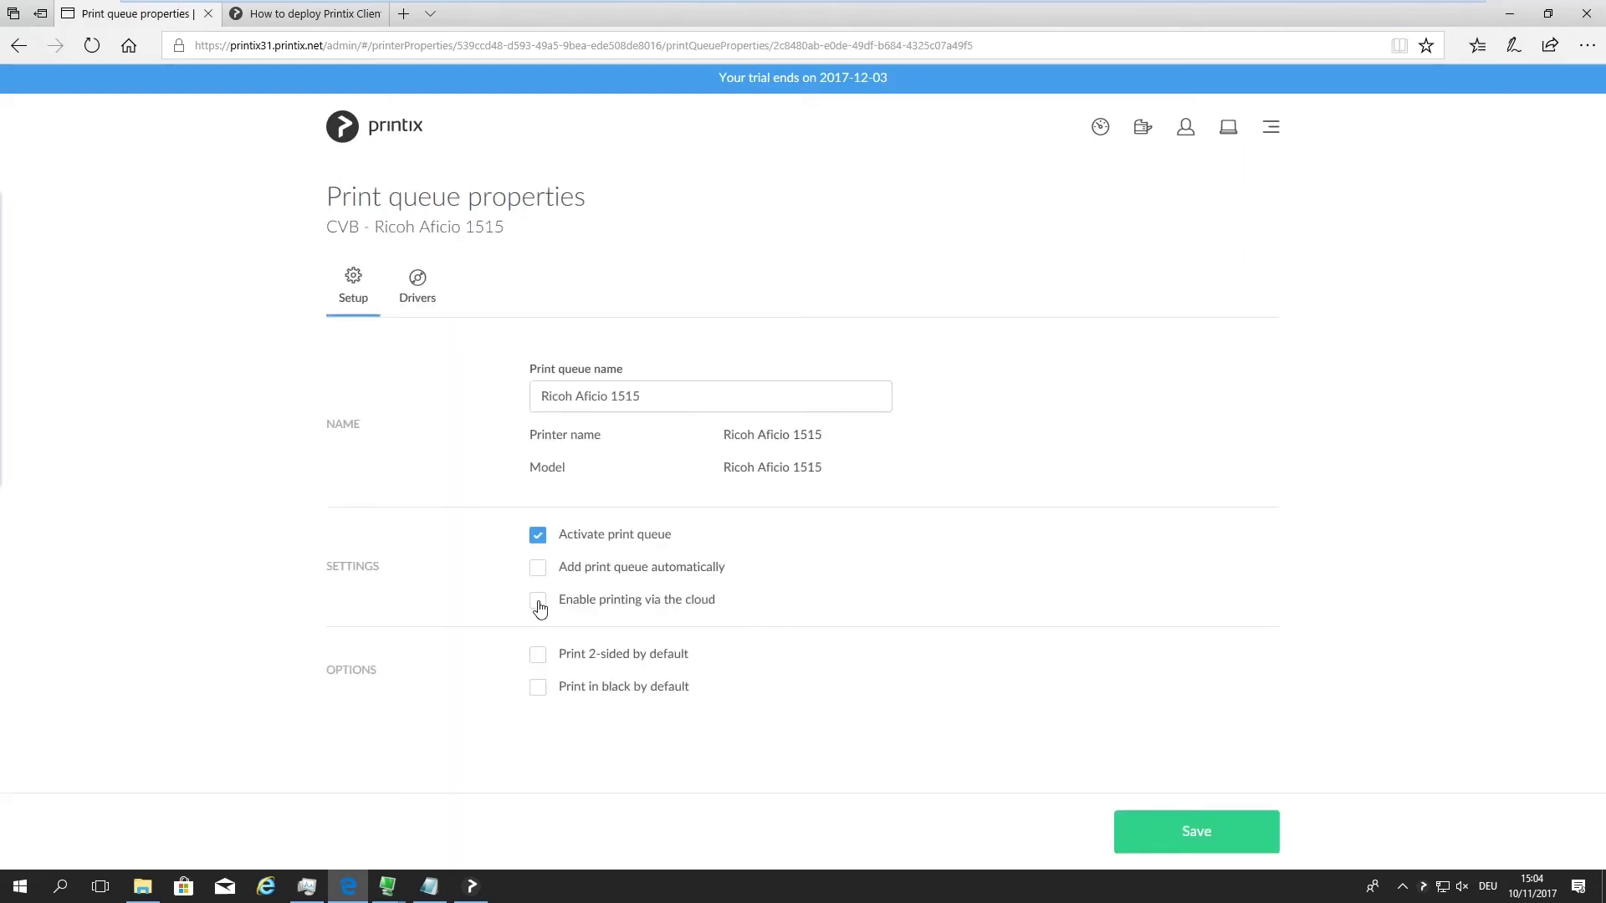
{"action": "left_click", "coordinate": [539, 603]}
{"action": "left_click", "coordinate": [1203, 826]}
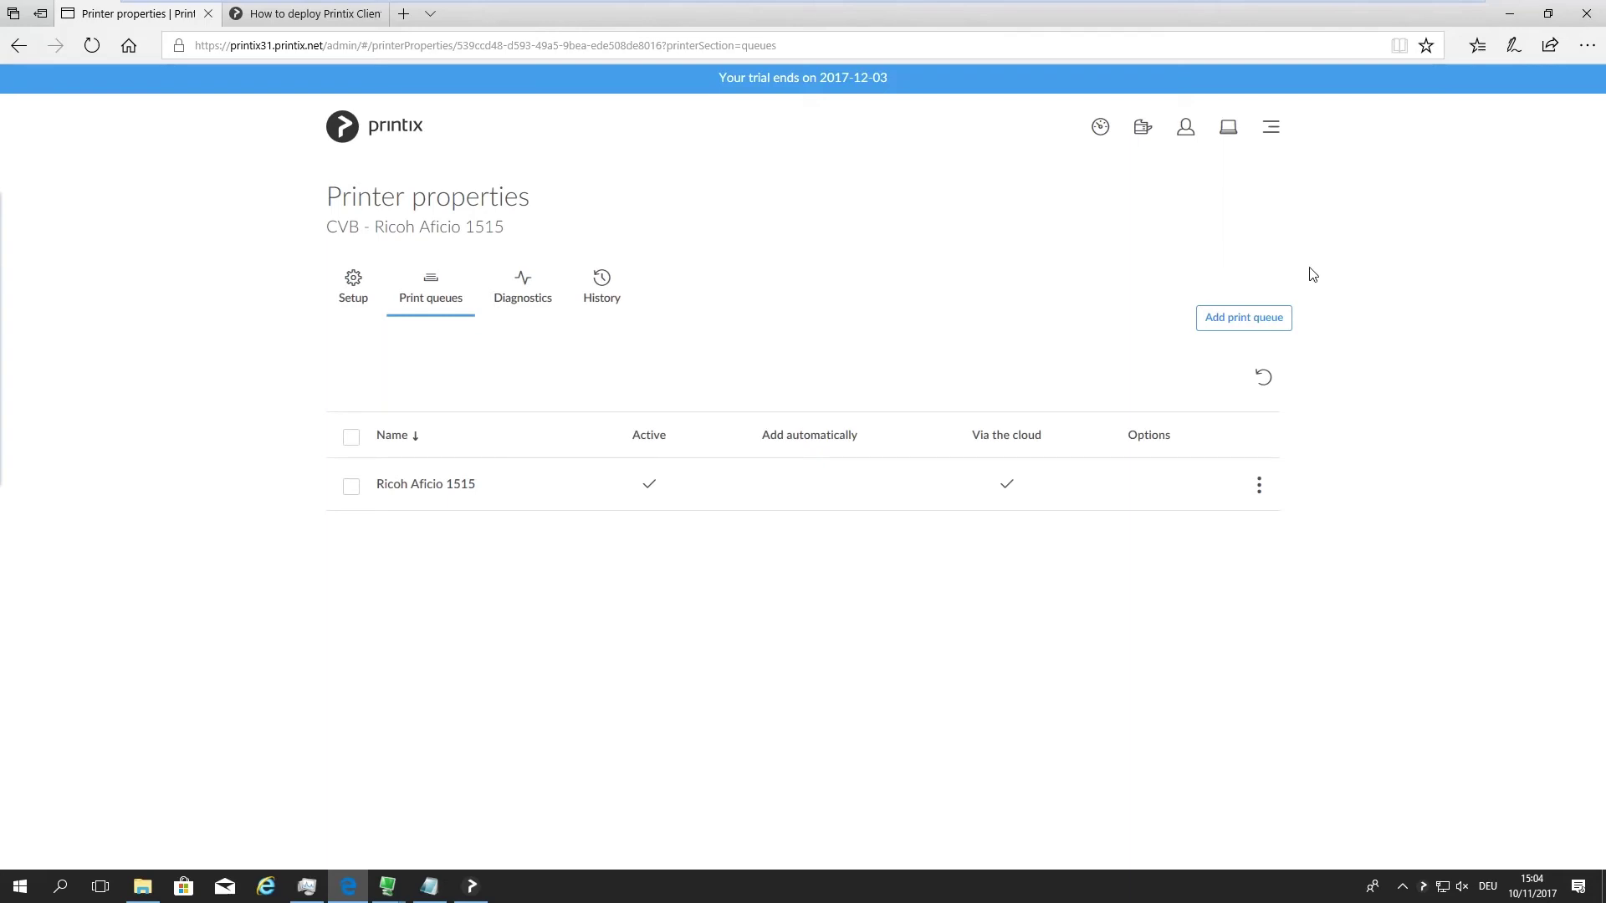
- Restart PrintixService from Task Manager, then return to the browser
{"action": "right_click", "coordinate": [1422, 890]}
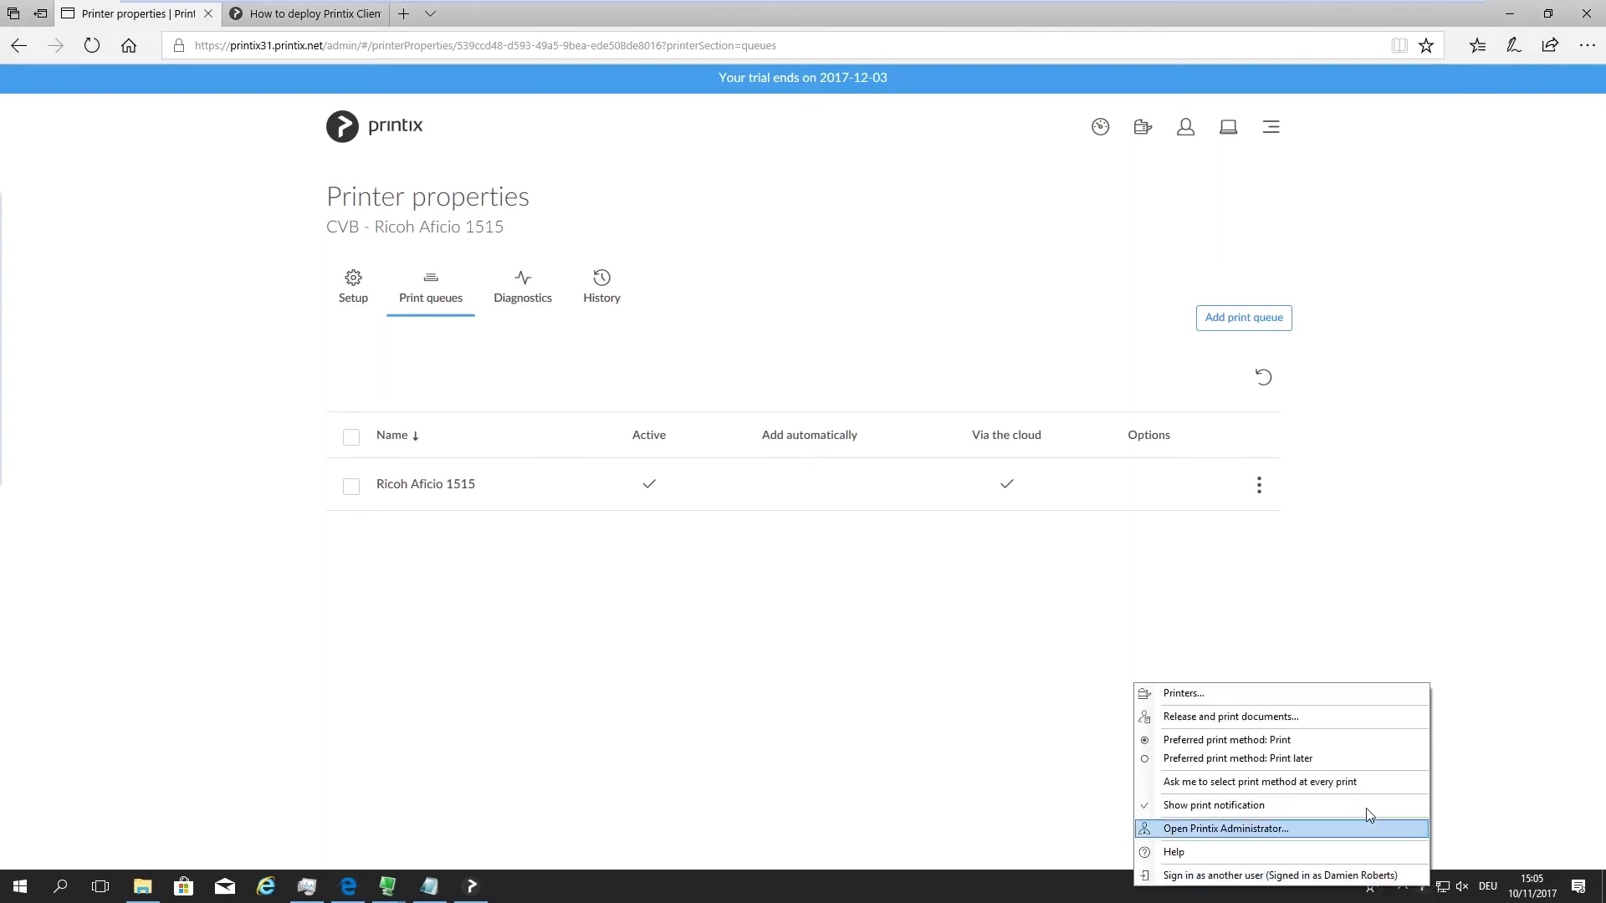
{"action": "left_click", "coordinate": [1259, 699]}
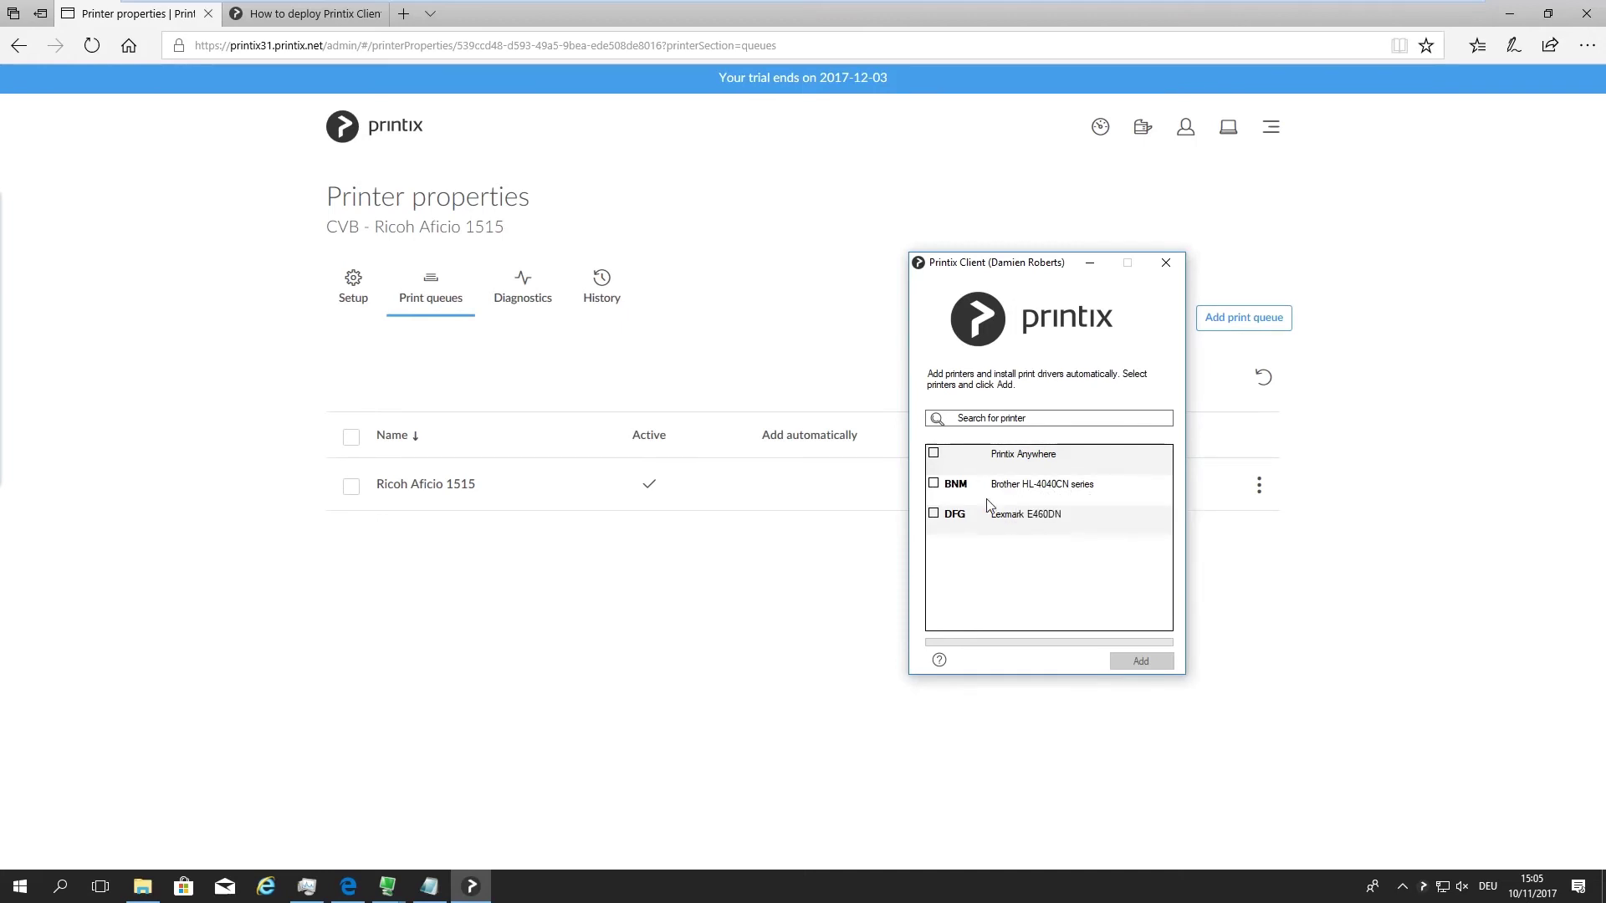
{"action": "left_click", "coordinate": [308, 887]}
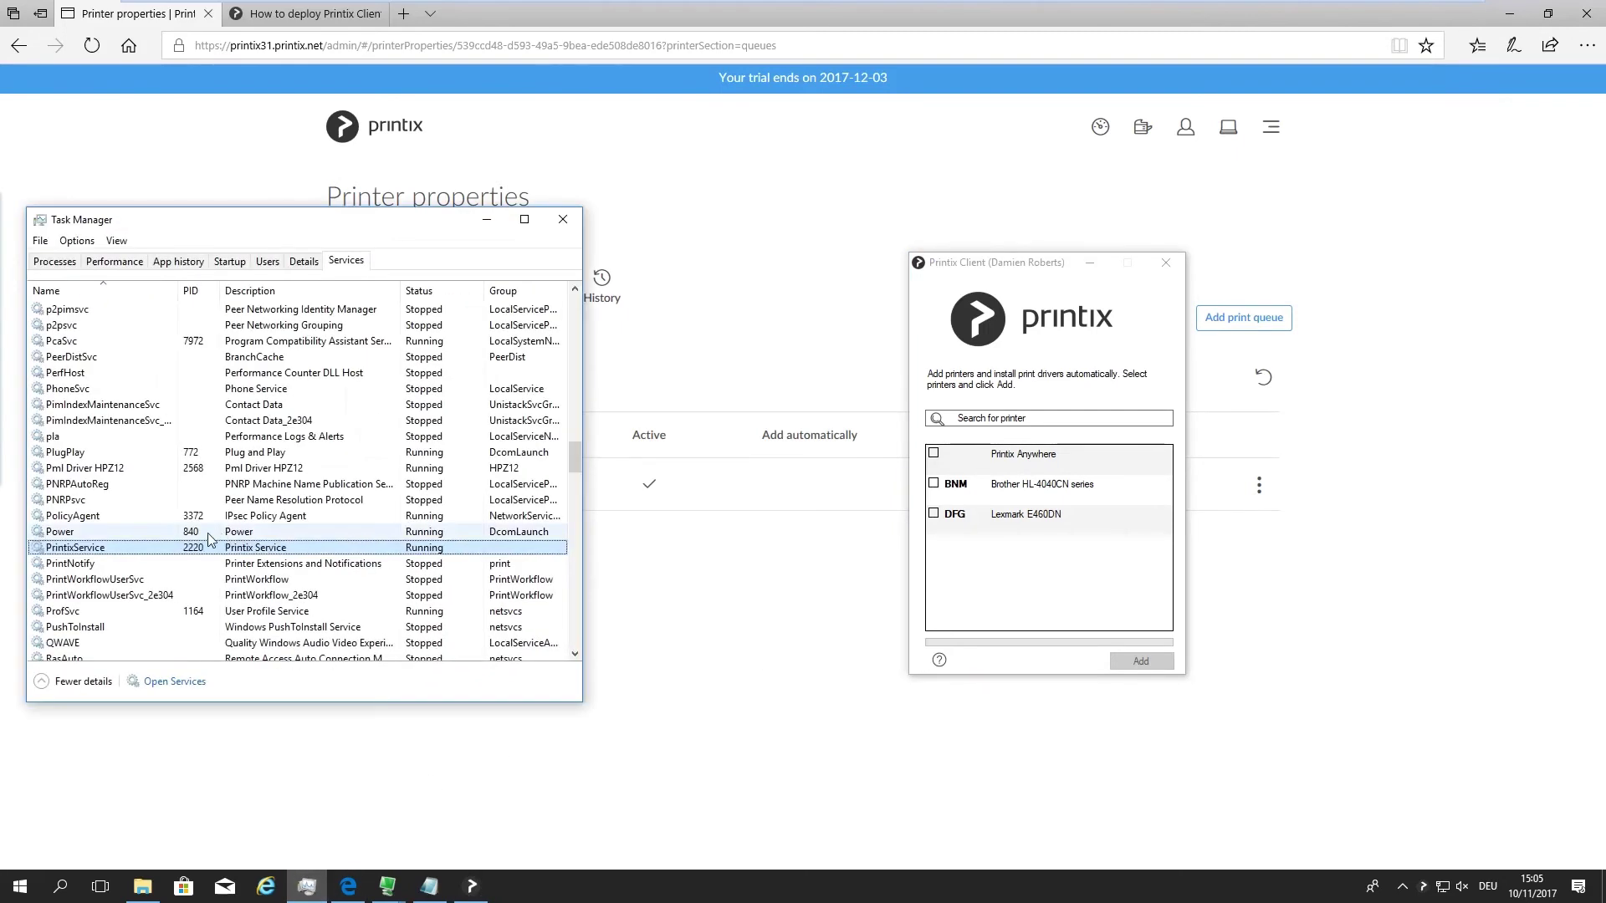
{"action": "right_click", "coordinate": [73, 549]}
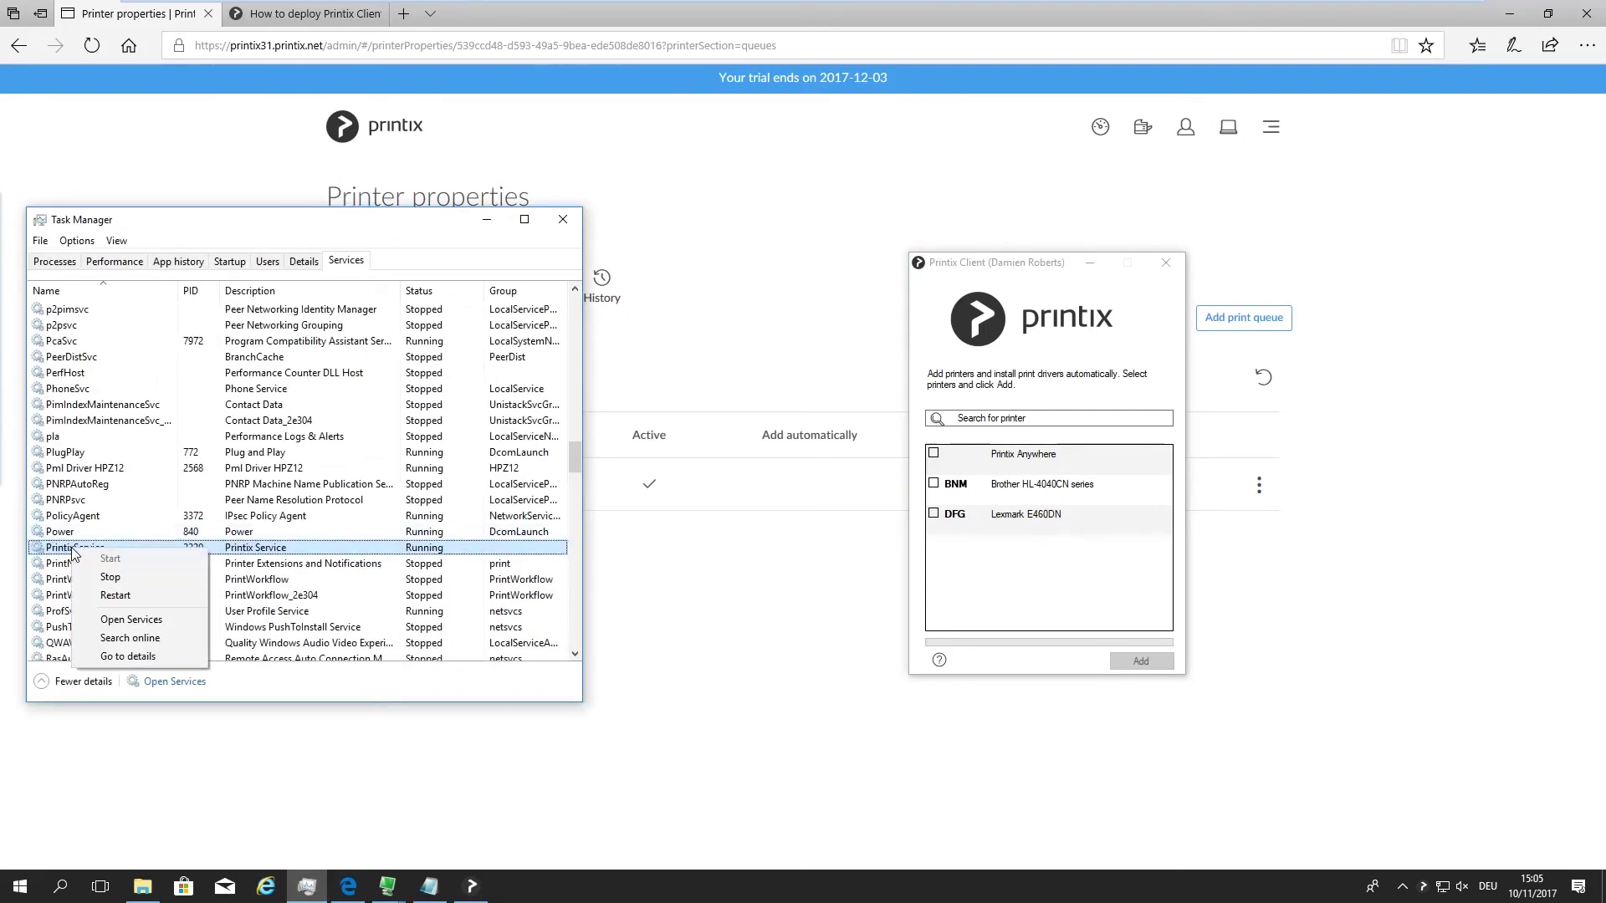
{"action": "left_click", "coordinate": [116, 596]}
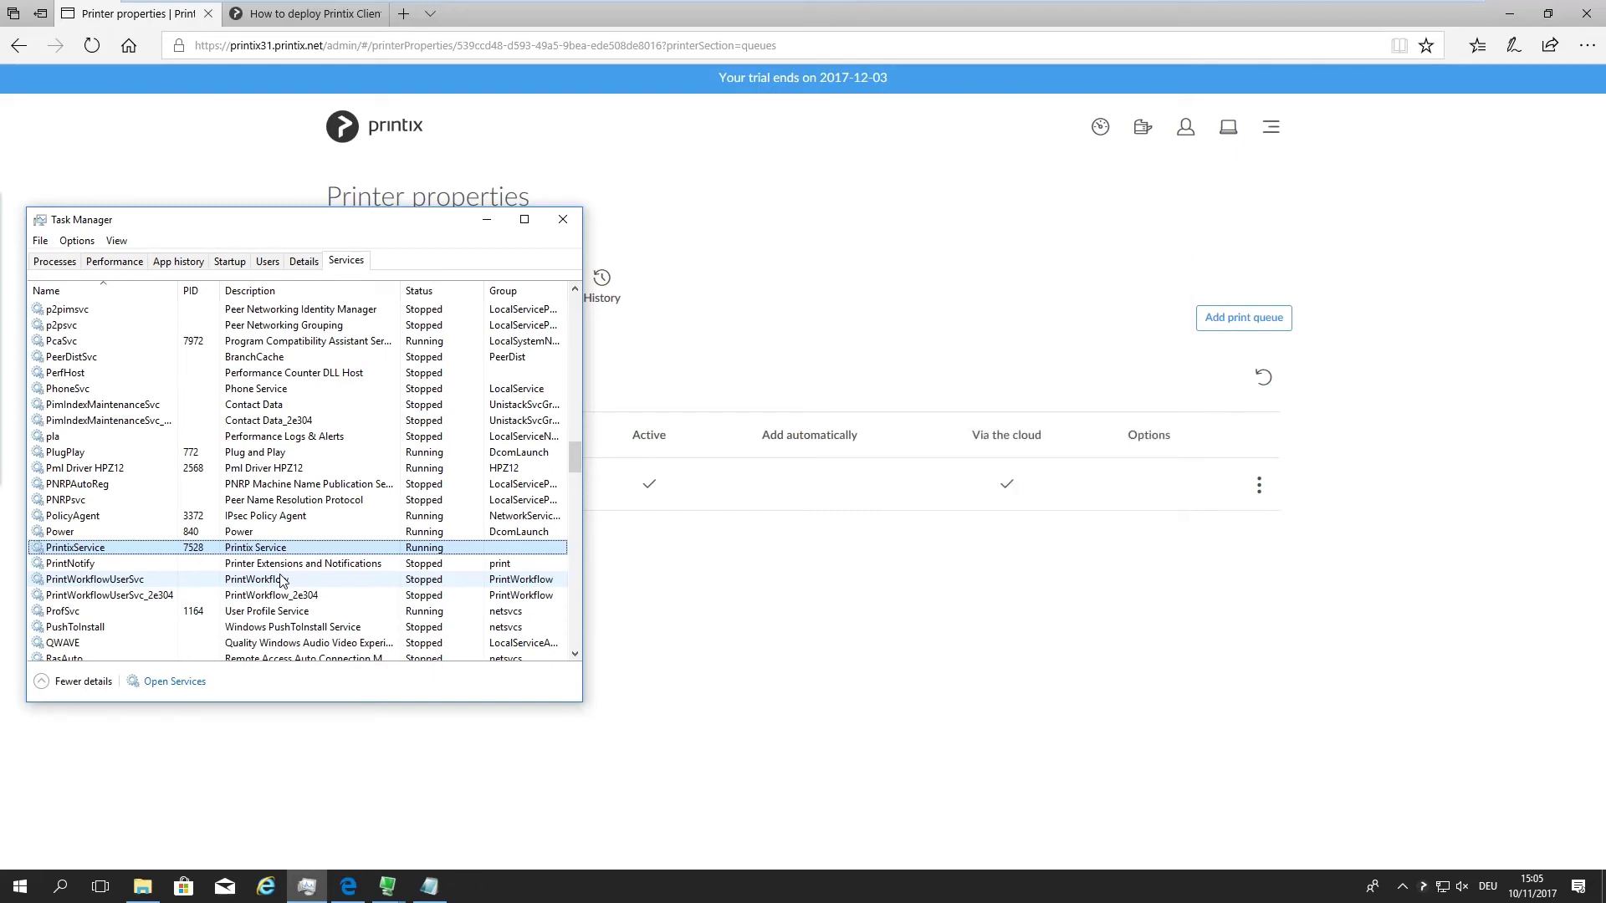
{"action": "left_click", "coordinate": [1071, 652]}
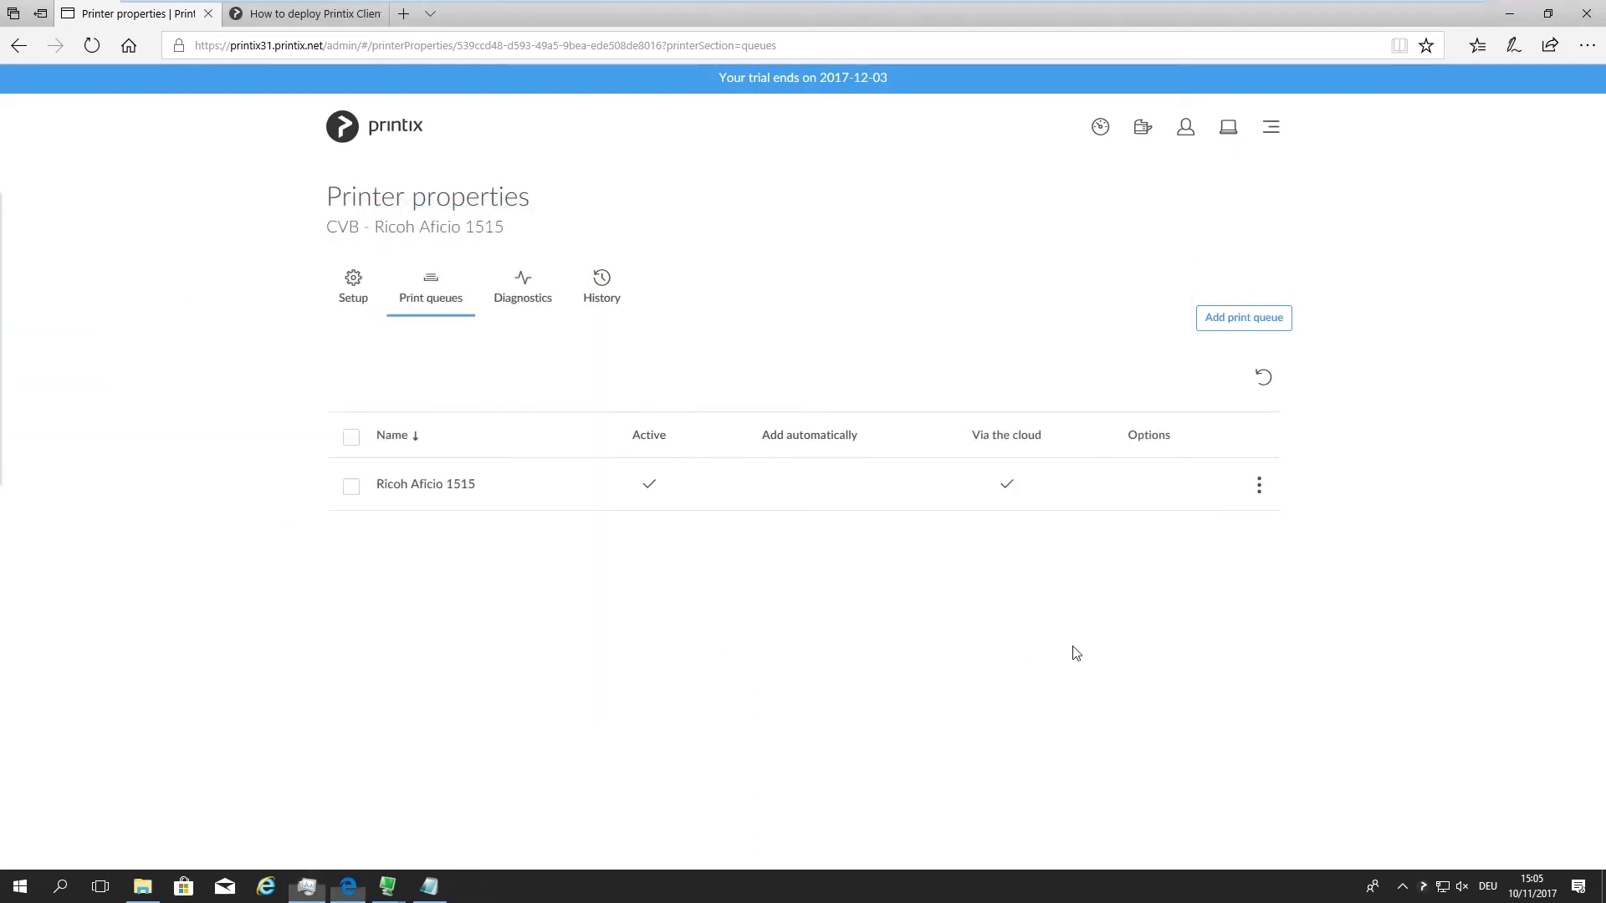
- Open the Printix Client printer list from the tray icon to find the Ricoh Aficio 1515
{"action": "right_click", "coordinate": [1423, 887]}
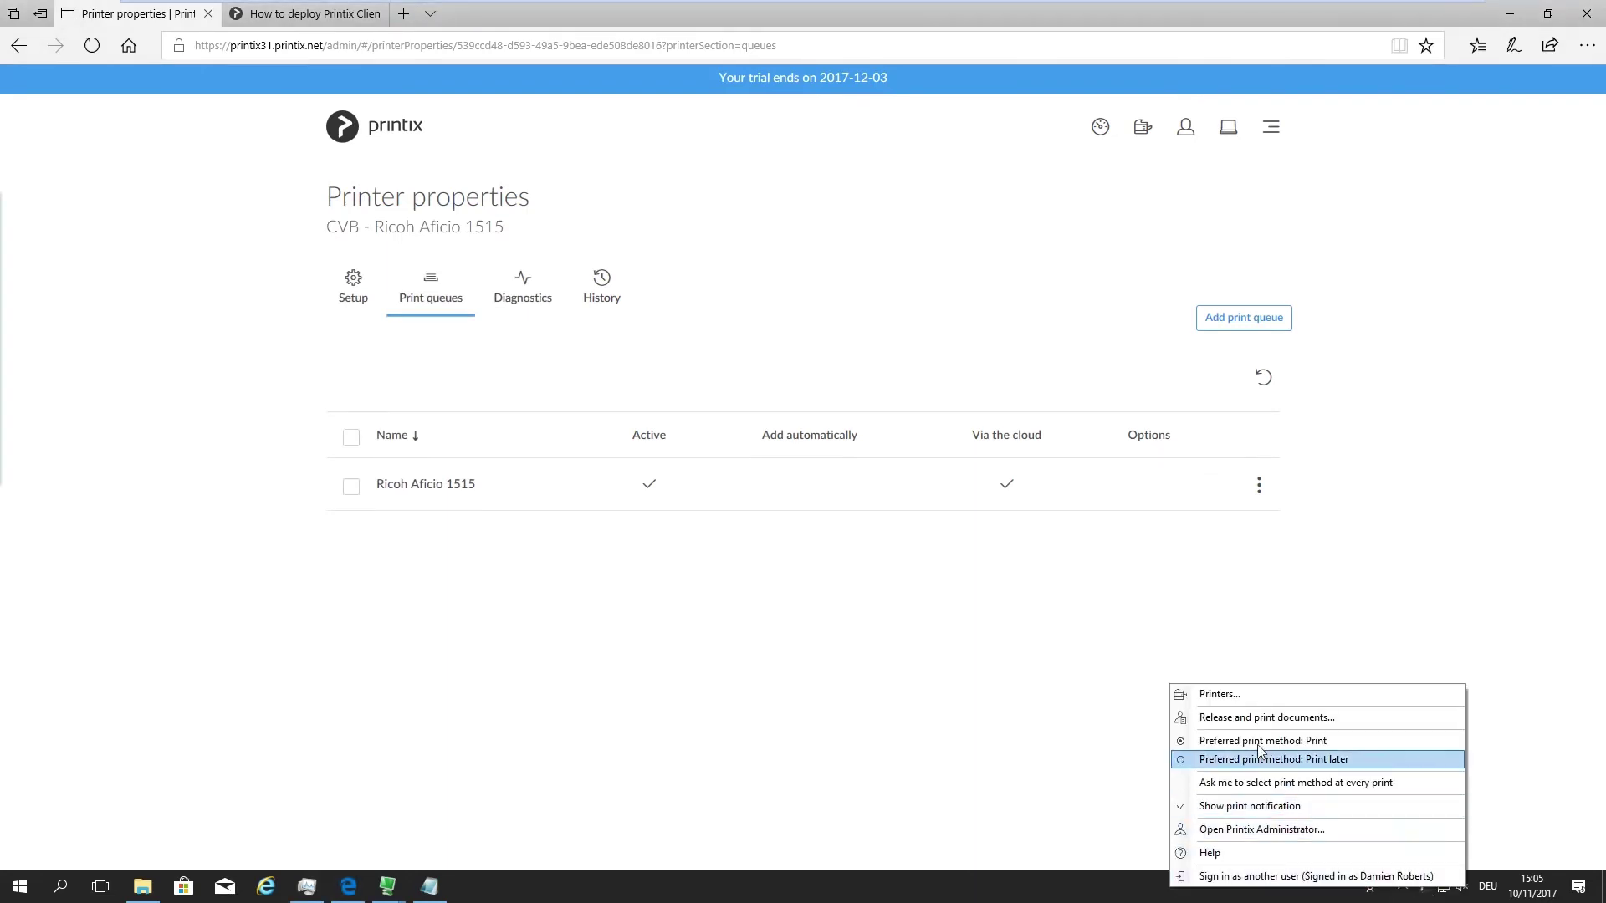
{"action": "left_click", "coordinate": [1234, 703]}
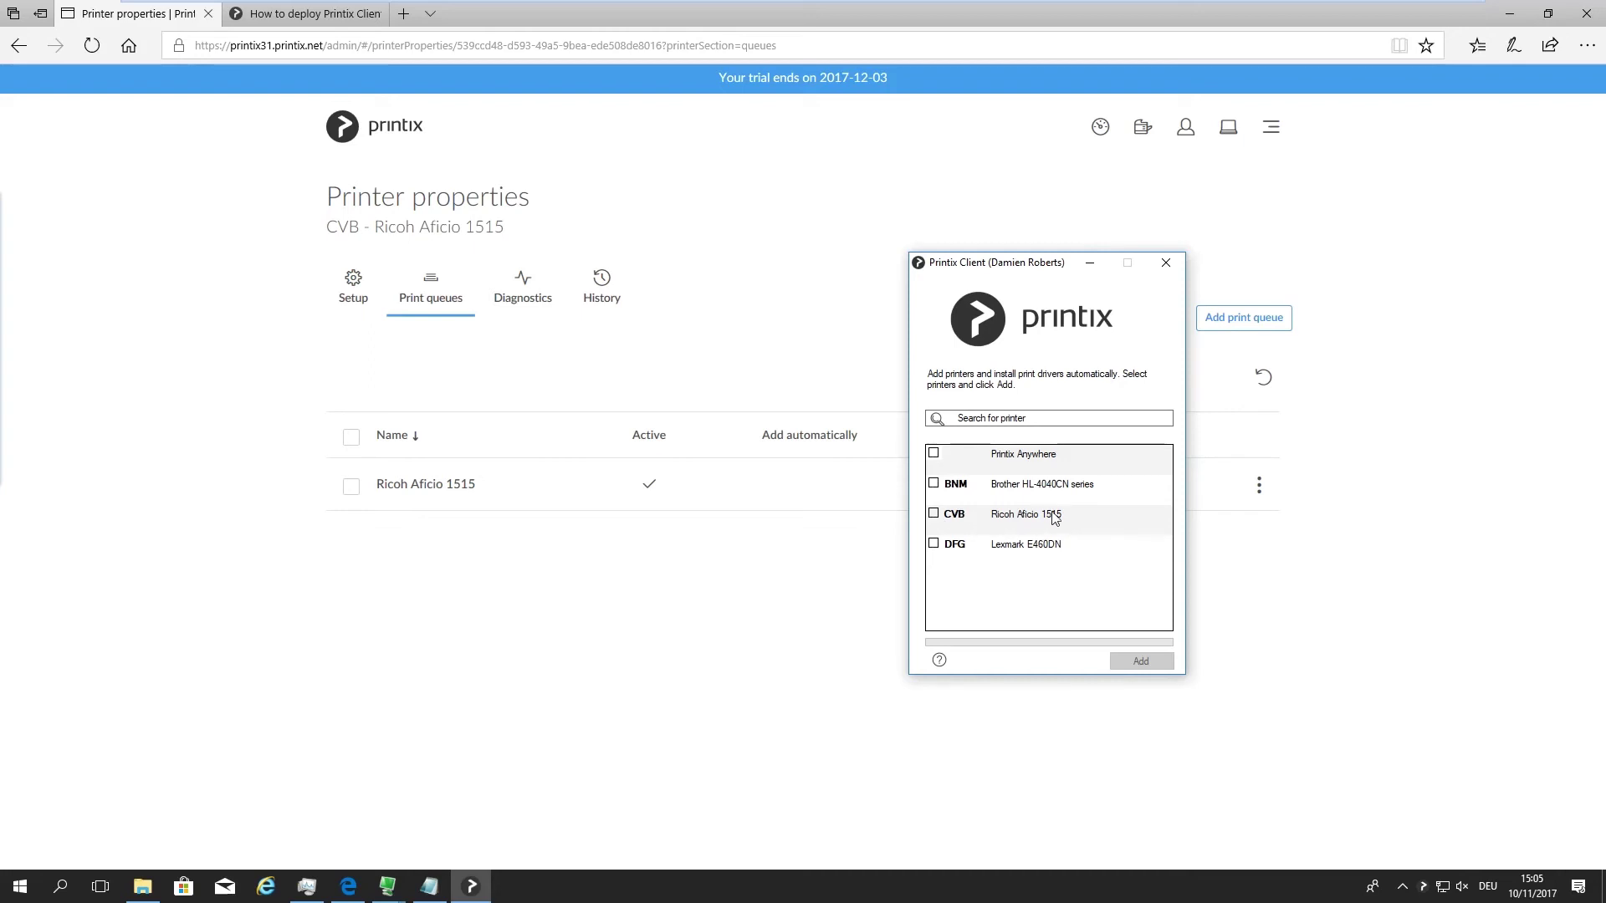
{"action": "mouse_move", "coordinate": [1044, 518]}
- Close the Printix Client printer list and go to the Administrator's Support page
{"action": "left_click", "coordinate": [761, 626]}
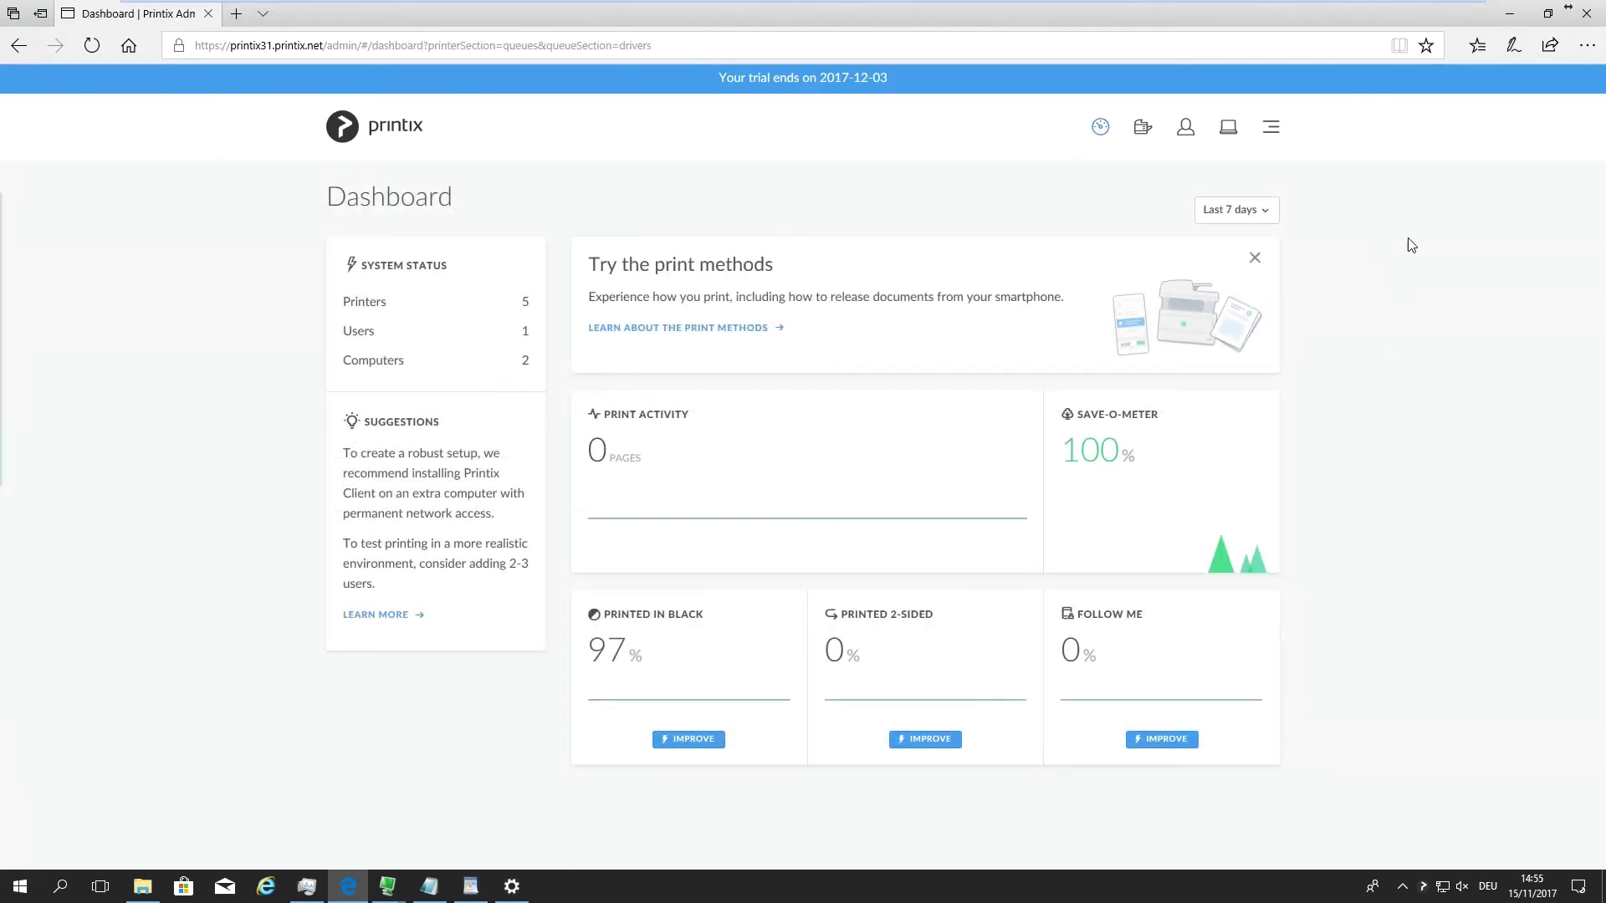
{"action": "left_click", "coordinate": [1271, 127]}
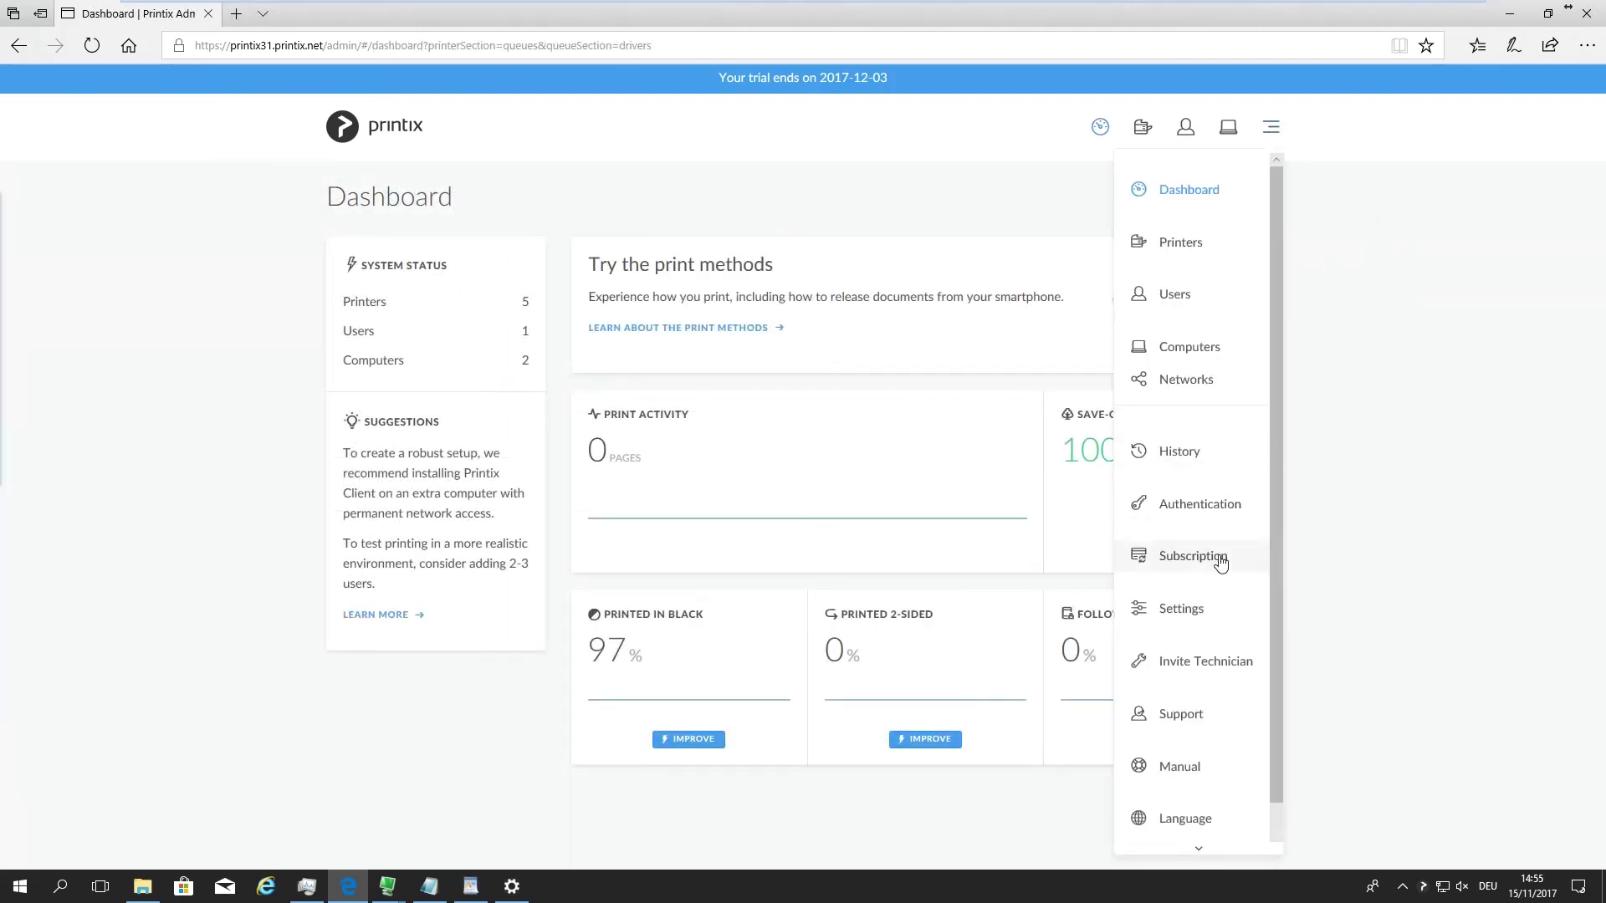
{"action": "left_click", "coordinate": [1180, 716]}
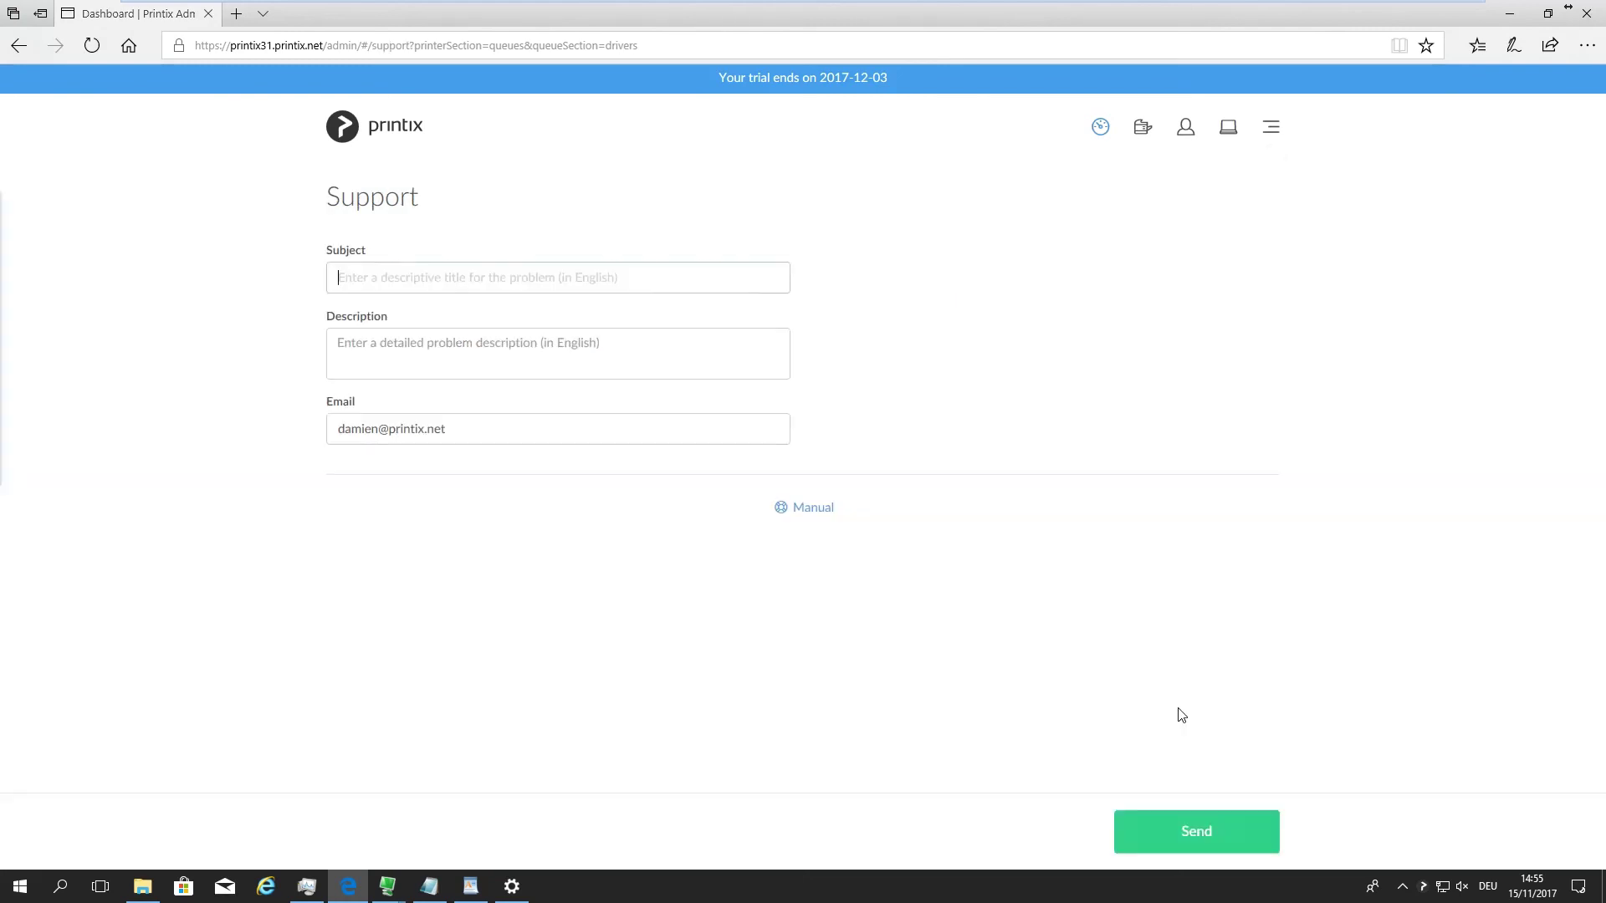